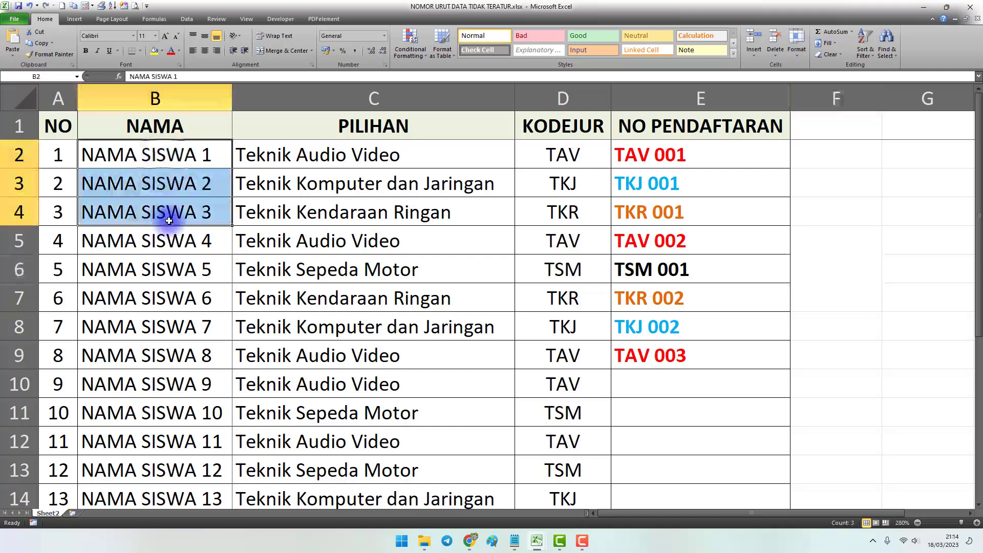
Step: Fill the TAV codes in D2, D5 and D9 with yellow and check their registration numbers in column E
{"action": "left_click", "coordinate": [253, 154]}
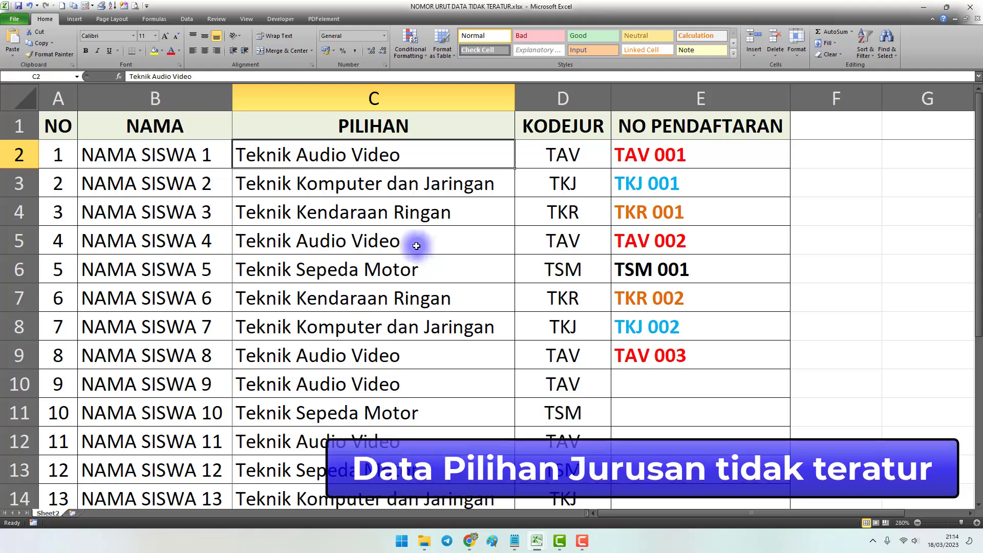
{"action": "left_click", "coordinate": [556, 154]}
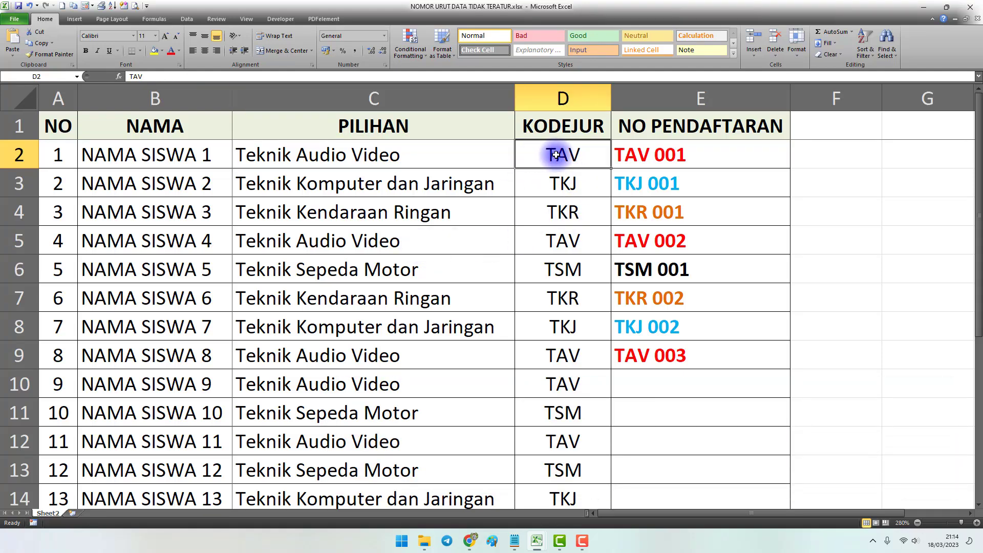
{"action": "left_click", "coordinate": [567, 242], "text": "ctrl"}
{"action": "left_click", "coordinate": [563, 355], "text": "ctrl"}
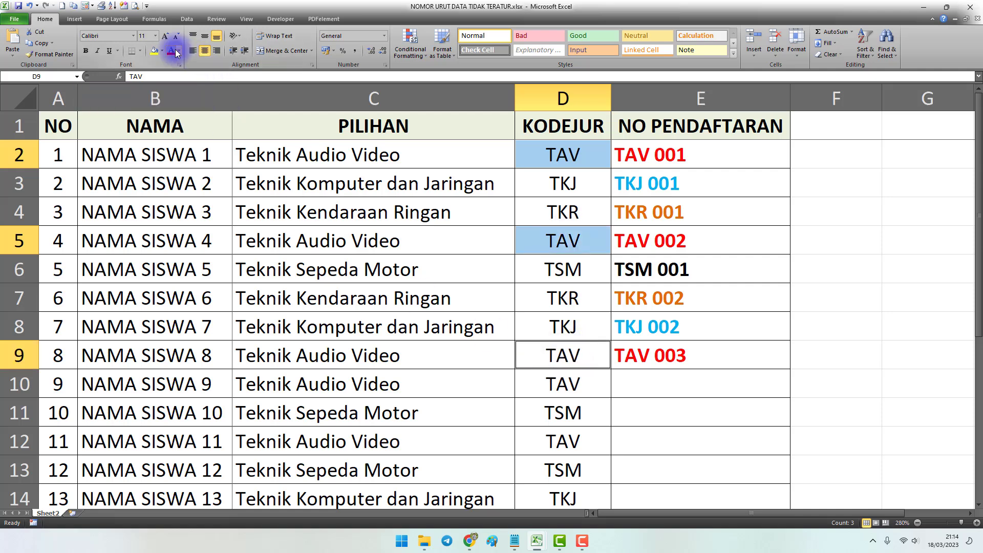
{"action": "left_click", "coordinate": [154, 50]}
{"action": "left_click", "coordinate": [661, 157]}
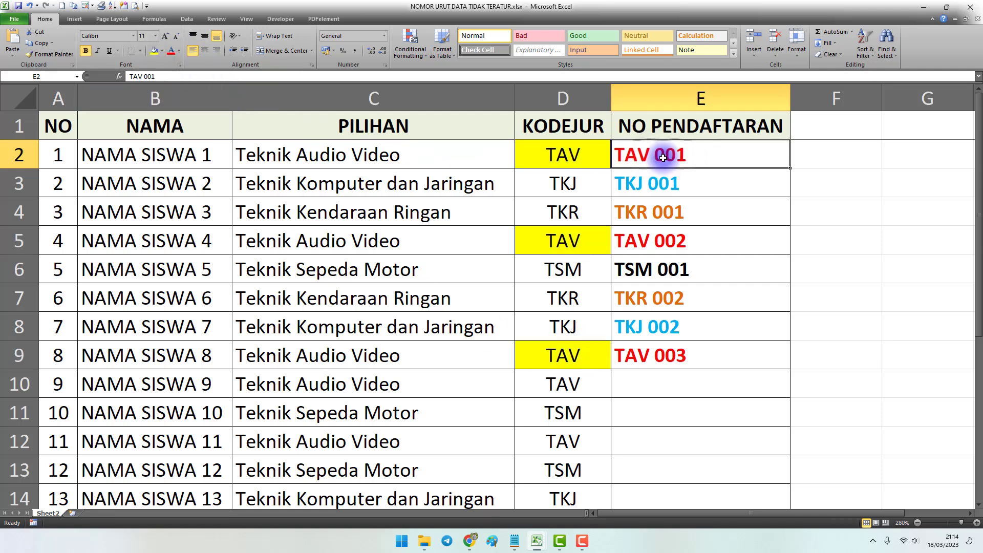
{"action": "left_click", "coordinate": [660, 240]}
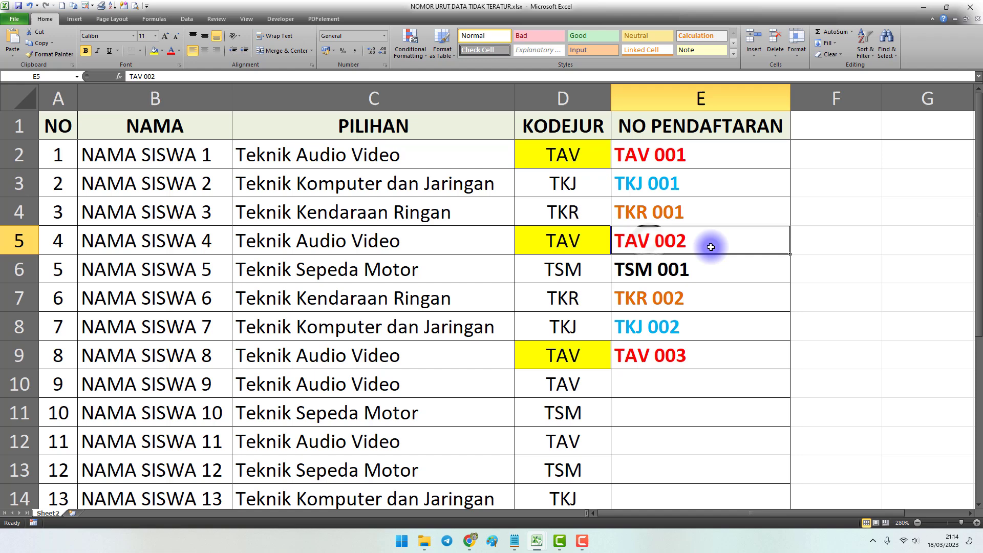
{"action": "left_click", "coordinate": [660, 357]}
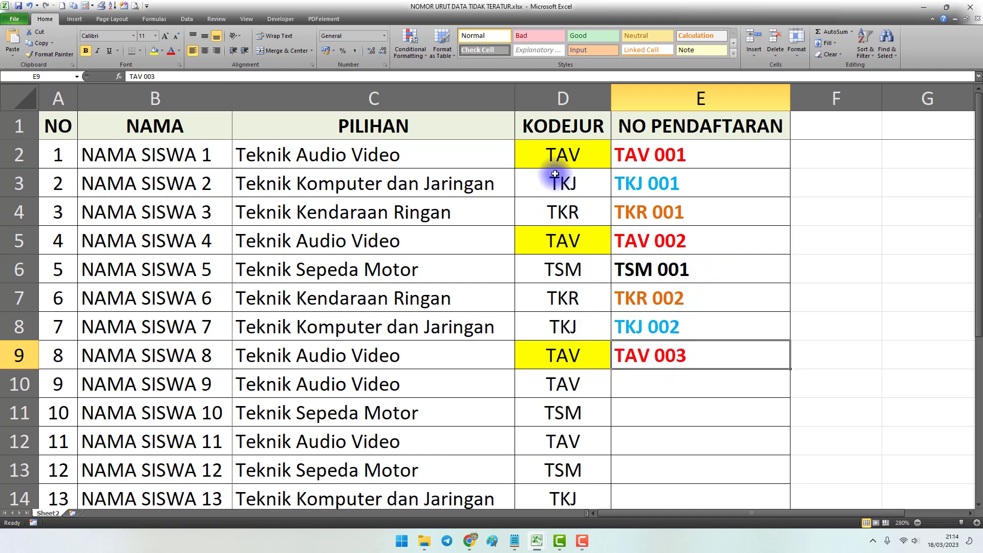
Step: Try a yellow fill on the TKJ codes in D3 and D8 and undo it
{"action": "left_click", "coordinate": [578, 185]}
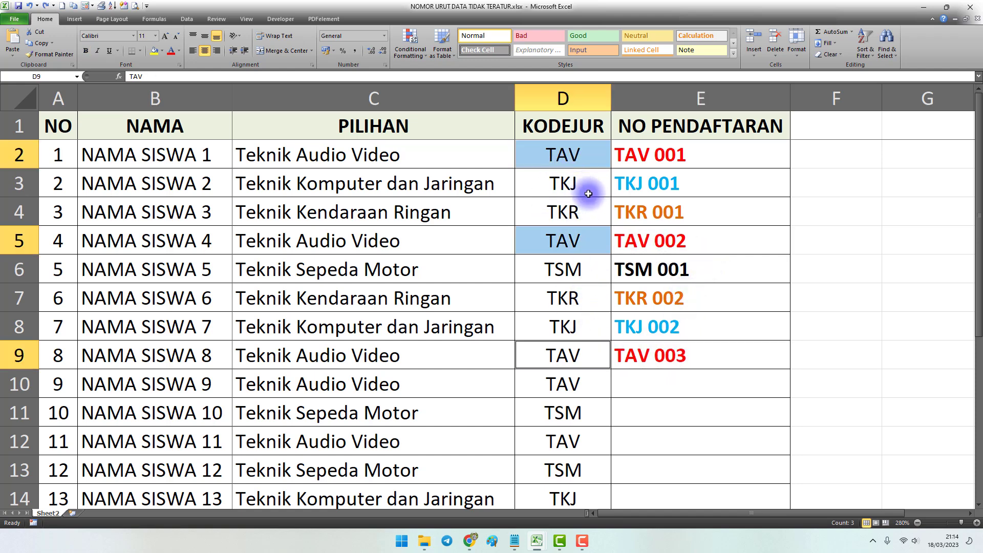
{"action": "left_click", "coordinate": [570, 327], "text": "ctrl"}
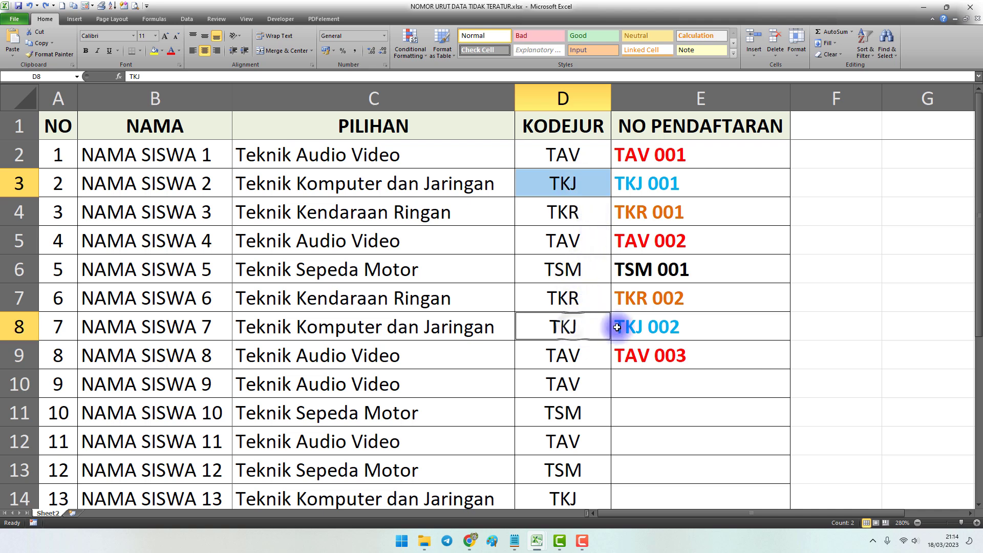
{"action": "left_click", "coordinate": [160, 52]}
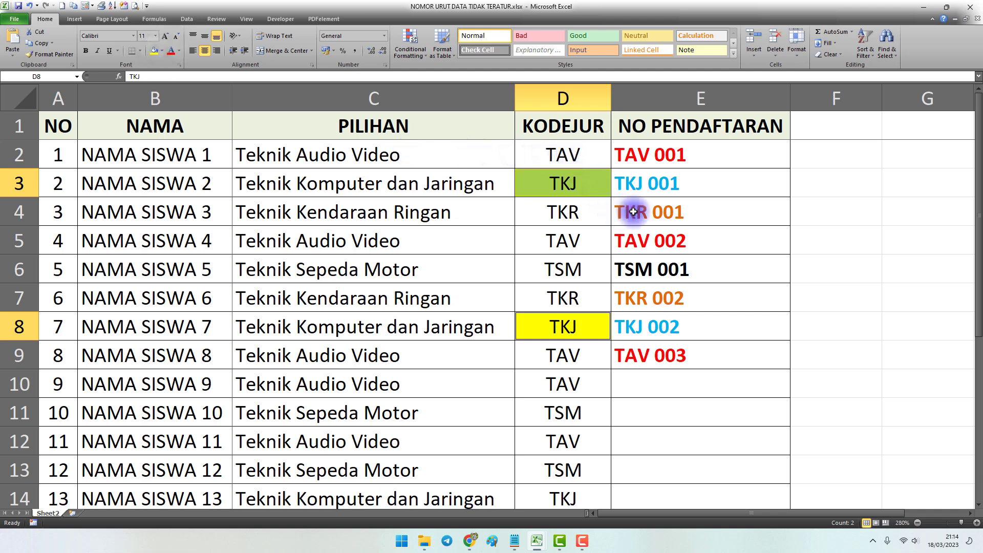
{"action": "key", "text": "ctrl+z"}
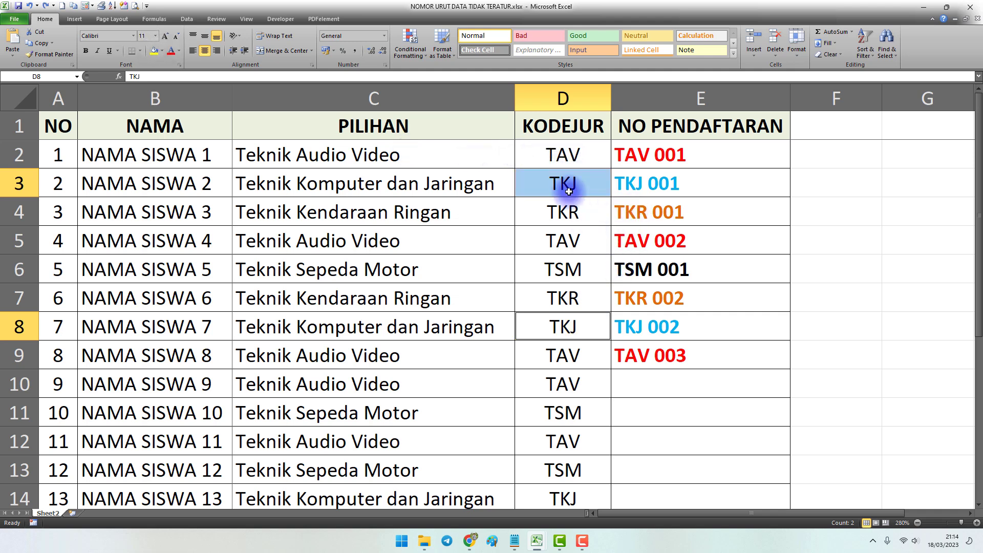
Step: Compare the repeated TAV and TKJ entries in the KODEJUR column with their numbers in the NO PENDAFTARAN column
{"action": "left_click", "coordinate": [569, 210]}
{"action": "left_click", "coordinate": [548, 156]}
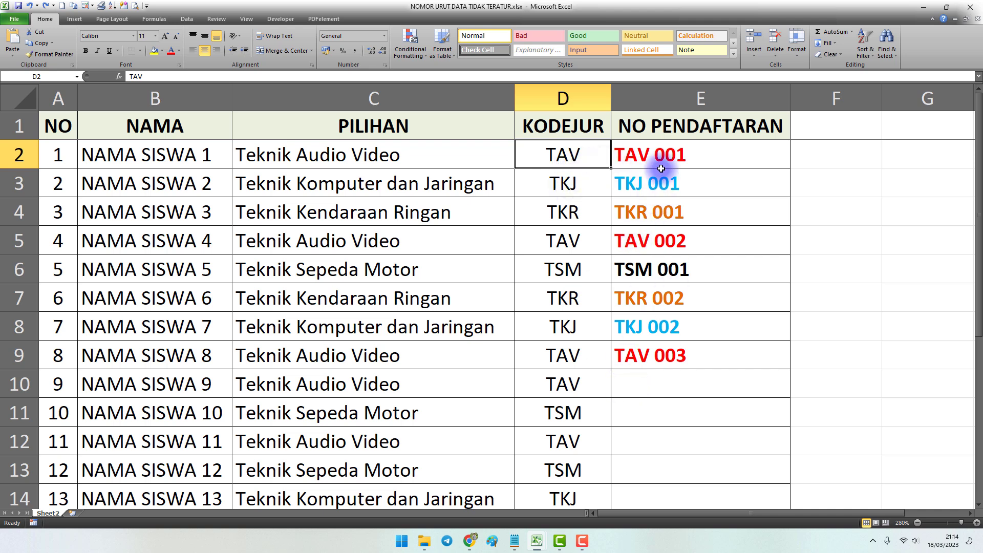
{"action": "left_click_drag", "start_coordinate": [666, 153], "coordinate": [670, 358]}
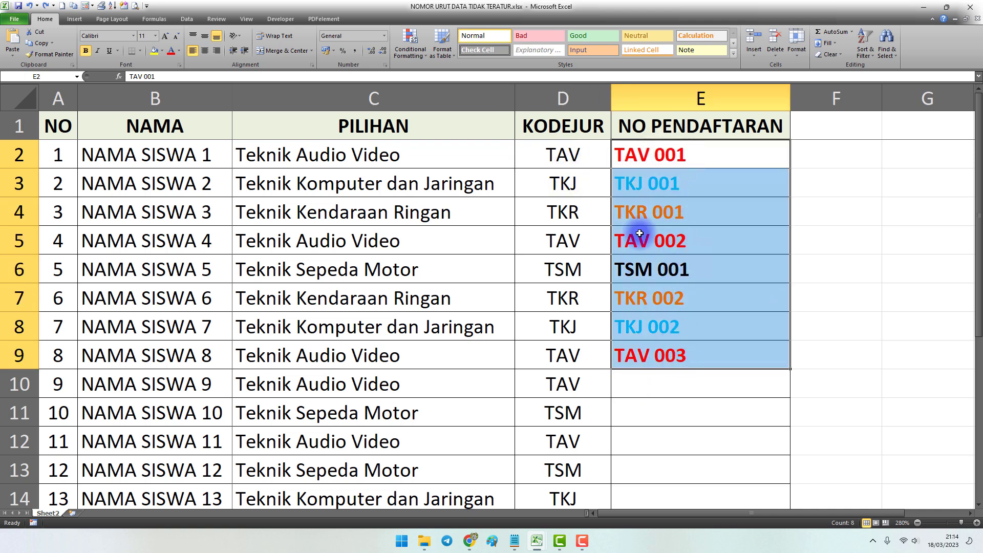
{"action": "left_click", "coordinate": [651, 159]}
{"action": "left_click", "coordinate": [572, 153]}
{"action": "left_click", "coordinate": [568, 240], "text": "ctrl"}
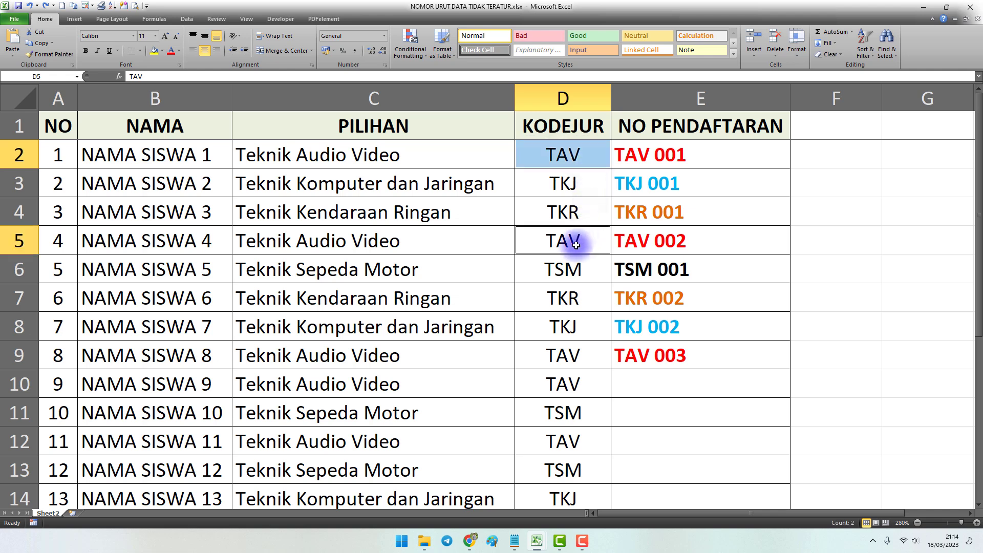
{"action": "left_click", "coordinate": [586, 348], "text": "ctrl"}
{"action": "left_click", "coordinate": [643, 154]}
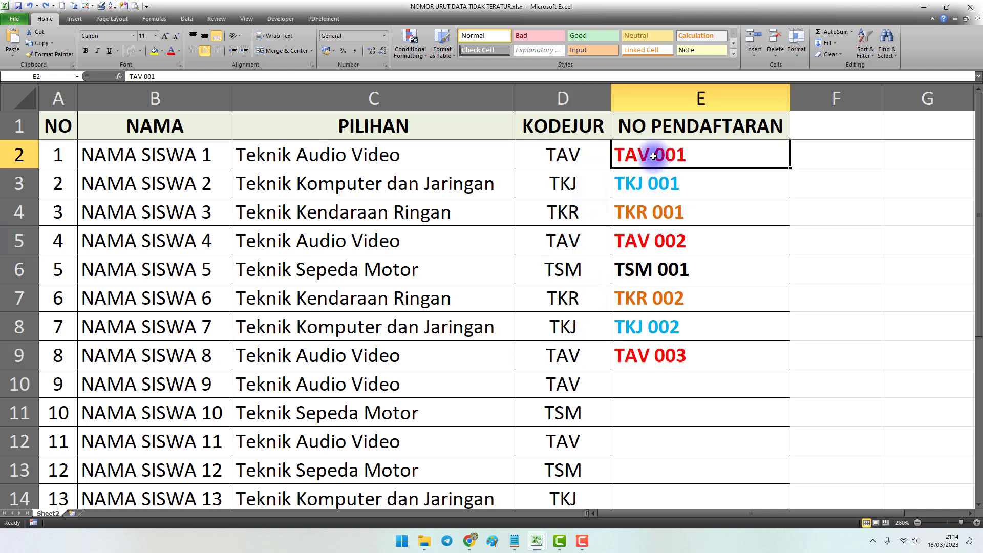
{"action": "left_click", "coordinate": [656, 240]}
{"action": "left_click", "coordinate": [658, 356]}
{"action": "left_click", "coordinate": [640, 184]}
{"action": "left_click", "coordinate": [646, 313]}
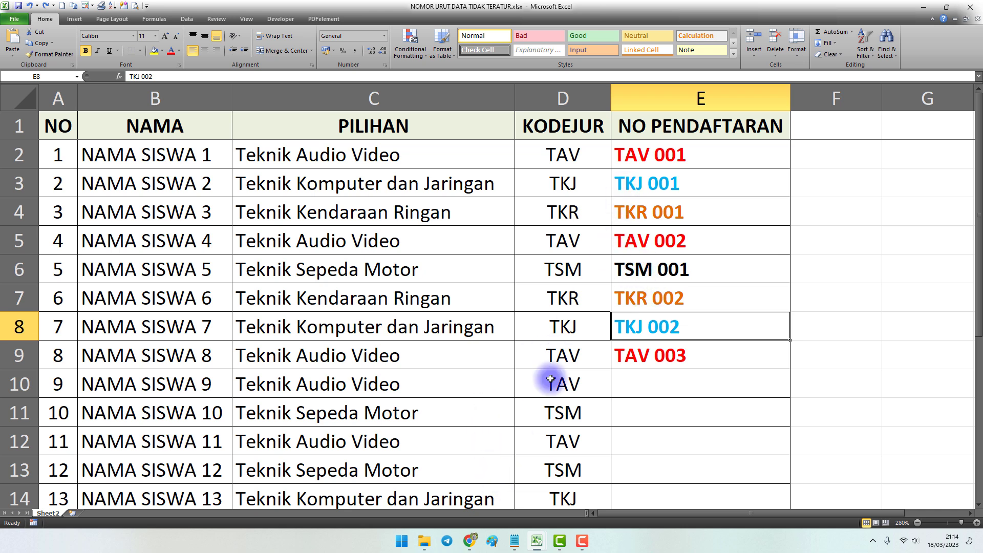
Step: Switch from the YouTube Studio comments to NO URUT DATA SAMA.xlsx and examine the numbering in its four NAMA BUAH tables
{"action": "left_click", "coordinate": [470, 541]}
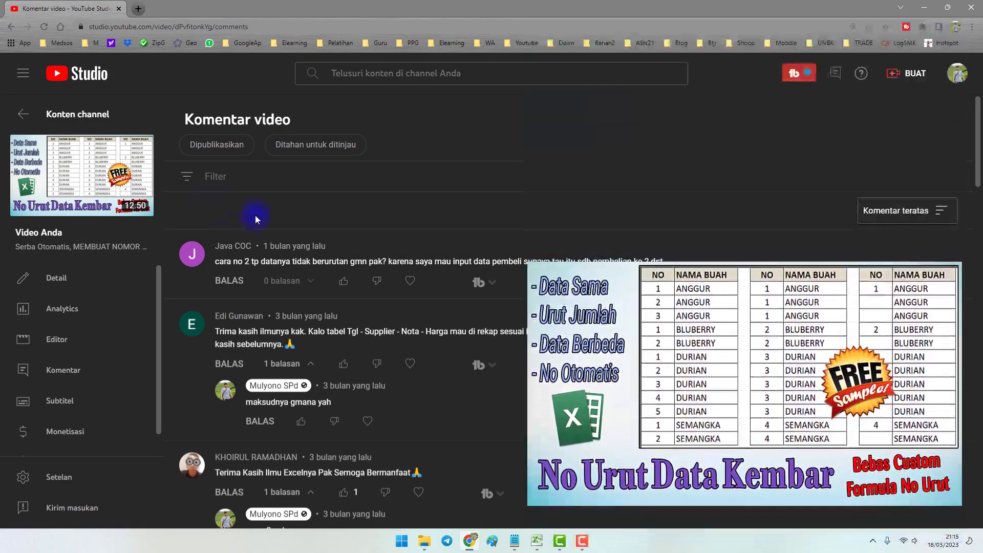
{"action": "mouse_move", "coordinate": [536, 541]}
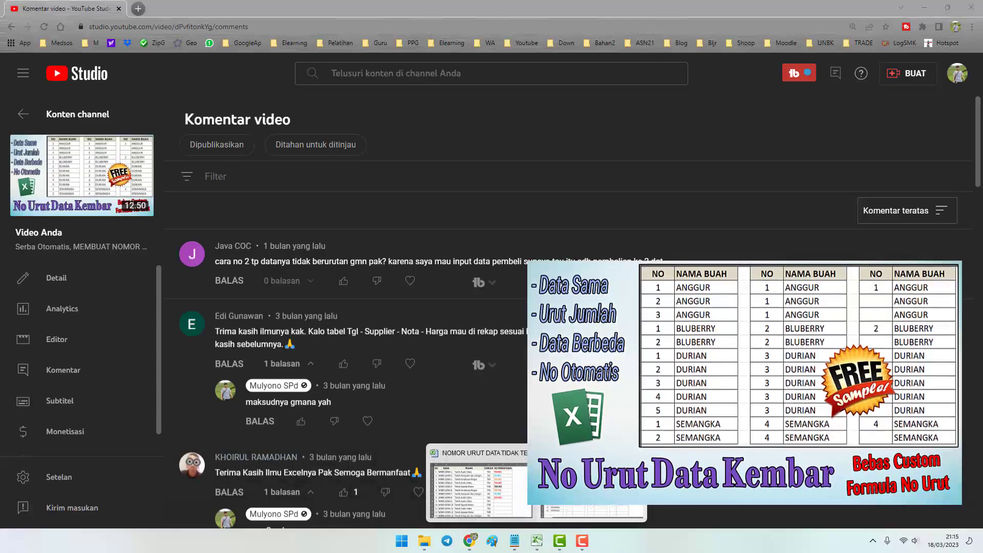
{"action": "left_click", "coordinate": [585, 488]}
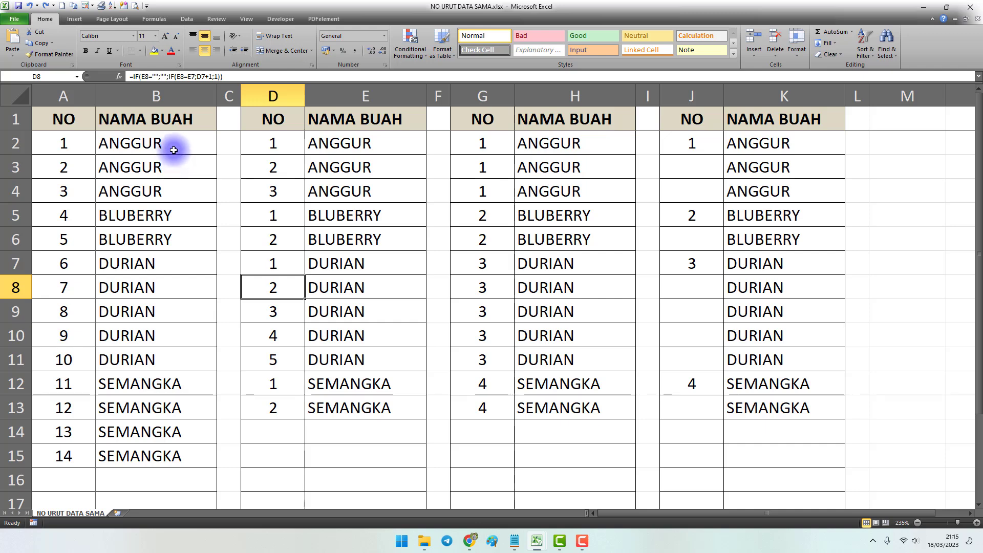
{"action": "left_click_drag", "start_coordinate": [174, 150], "coordinate": [215, 185]}
{"action": "left_click_drag", "start_coordinate": [344, 143], "coordinate": [377, 327]}
{"action": "left_click_drag", "start_coordinate": [588, 263], "coordinate": [589, 335]}
{"action": "left_click_drag", "start_coordinate": [573, 221], "coordinate": [577, 240]}
{"action": "left_click", "coordinate": [750, 214]}
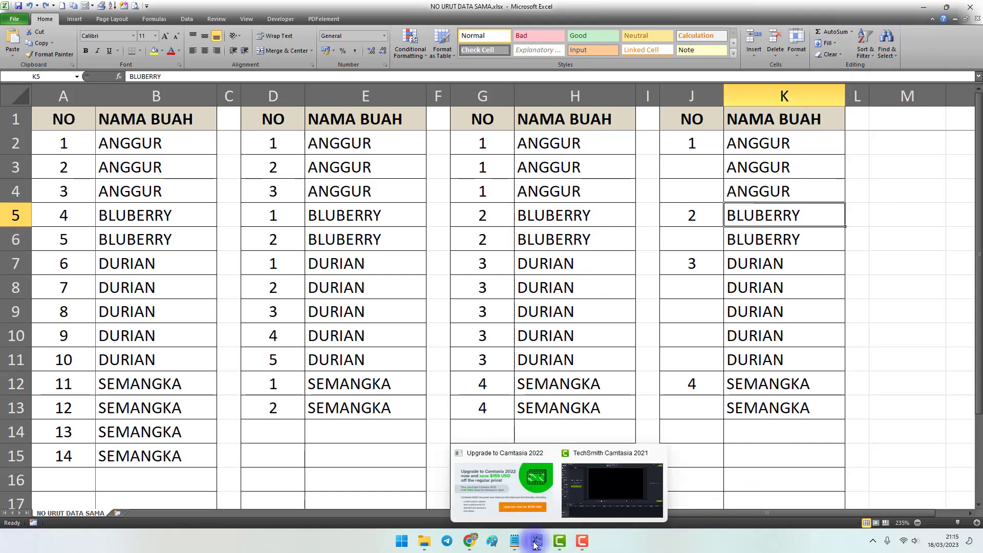
Step: Return to the video comments in YouTube Studio and read the viewer question about numbering non-sequential data
{"action": "mouse_move", "coordinate": [534, 544]}
{"action": "left_click", "coordinate": [497, 498]}
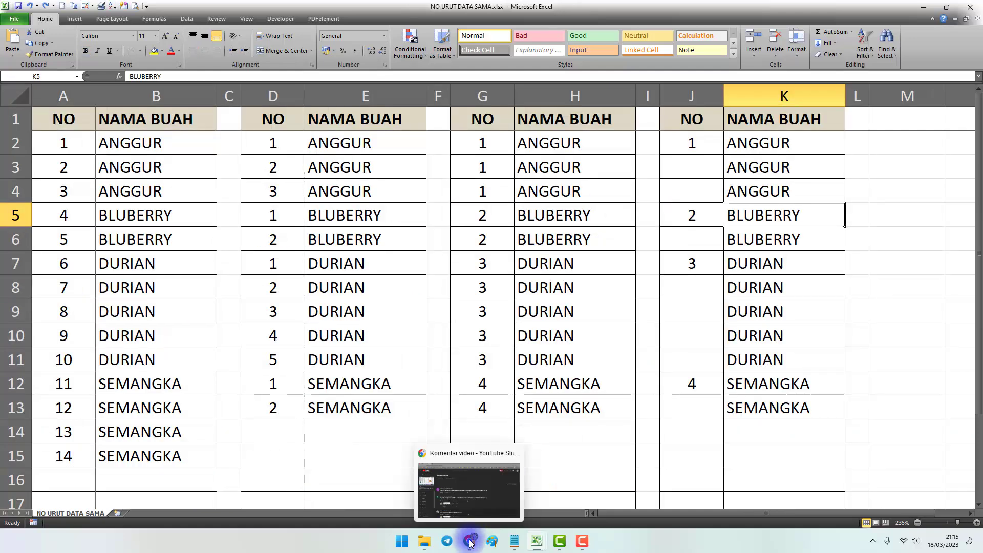
{"action": "left_click", "coordinate": [460, 436]}
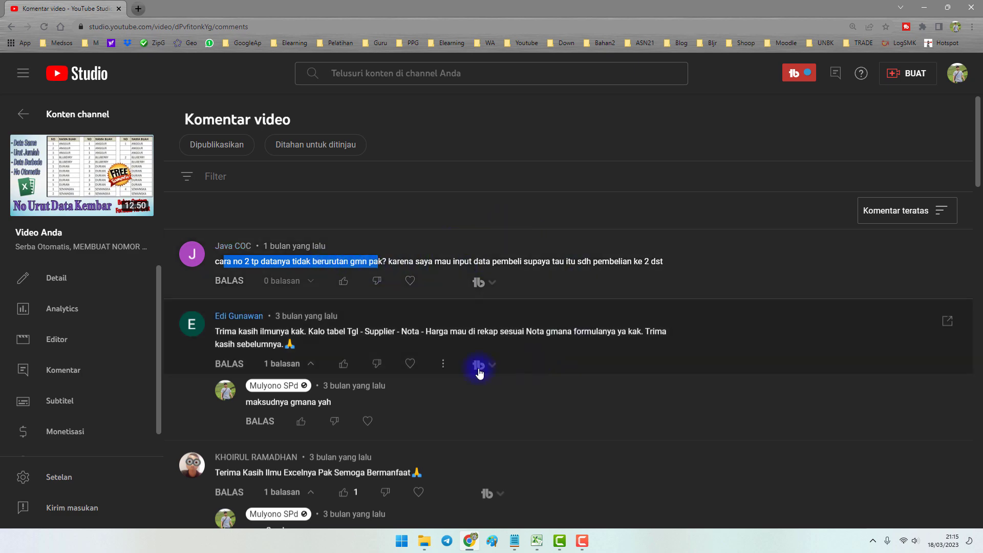
{"action": "scroll", "coordinate": [602, 370], "scroll_direction": "down", "scroll_amount": 9}
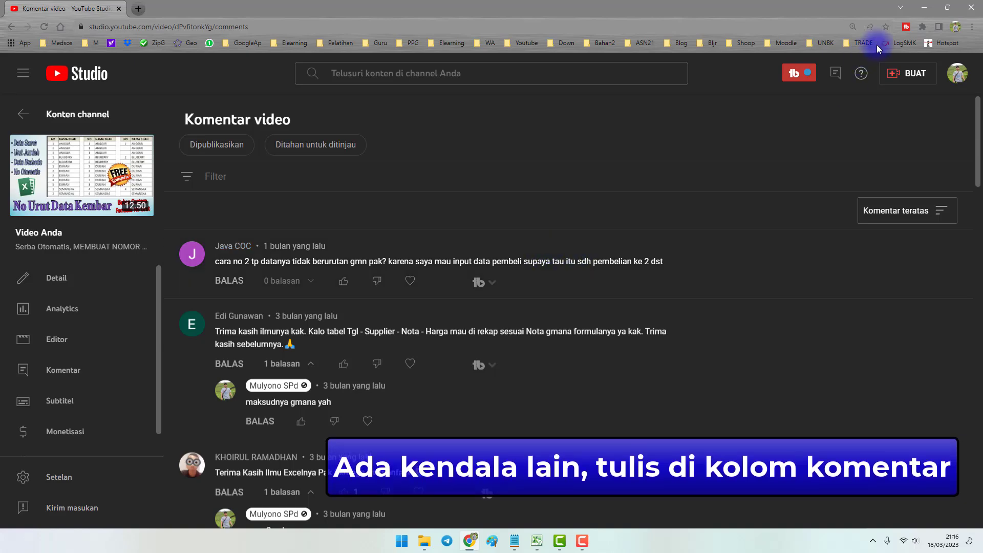
Step: Minimize the browser and the NO URUT DATA SAMA workbook, and close the Camtasia upgrade window
{"action": "left_click", "coordinate": [923, 7]}
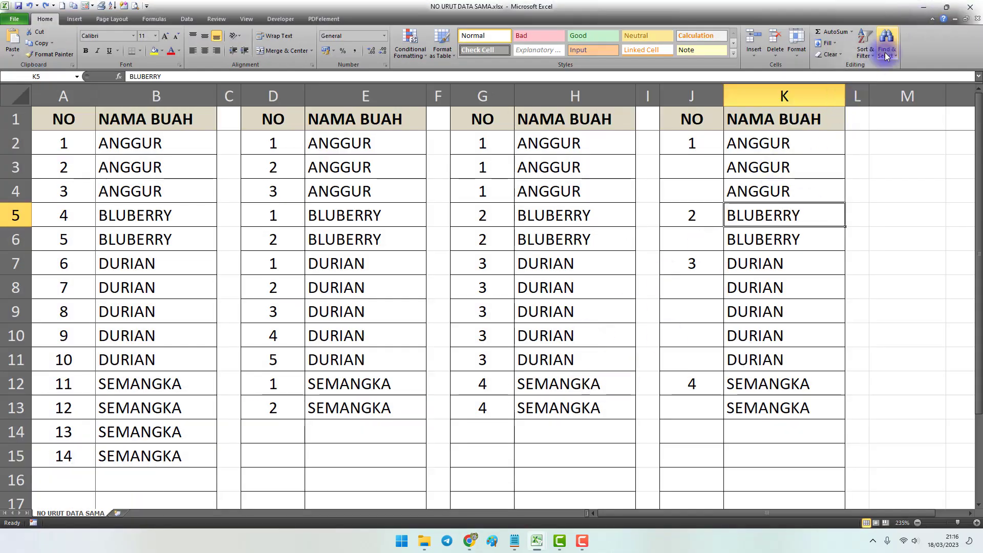
{"action": "left_click", "coordinate": [923, 7]}
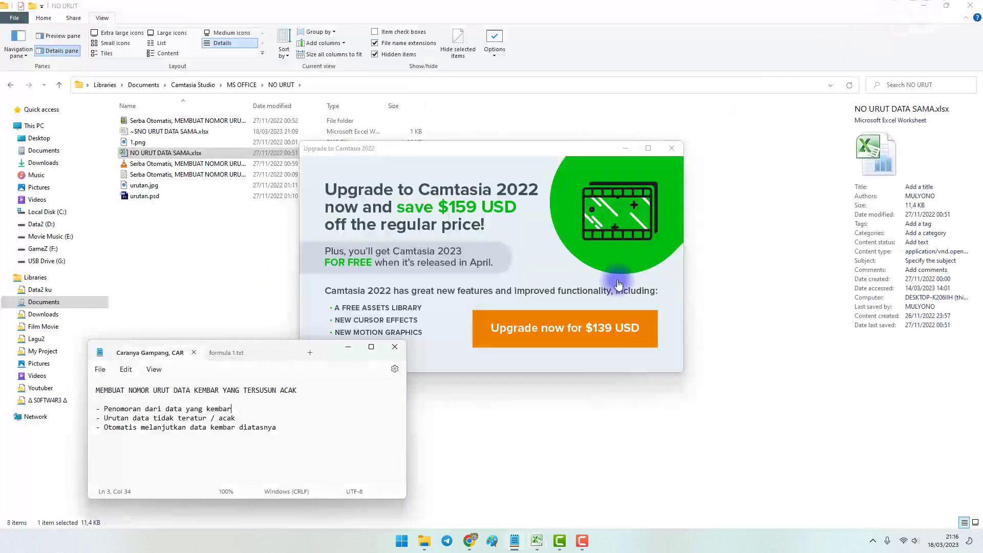
{"action": "left_click", "coordinate": [670, 148]}
Step: Switch to NOMOR URUT DATA TIDAK TERATUR.xlsx and clear the sample registration numbers from the NO PENDAFTARAN column
{"action": "mouse_move", "coordinate": [536, 547]}
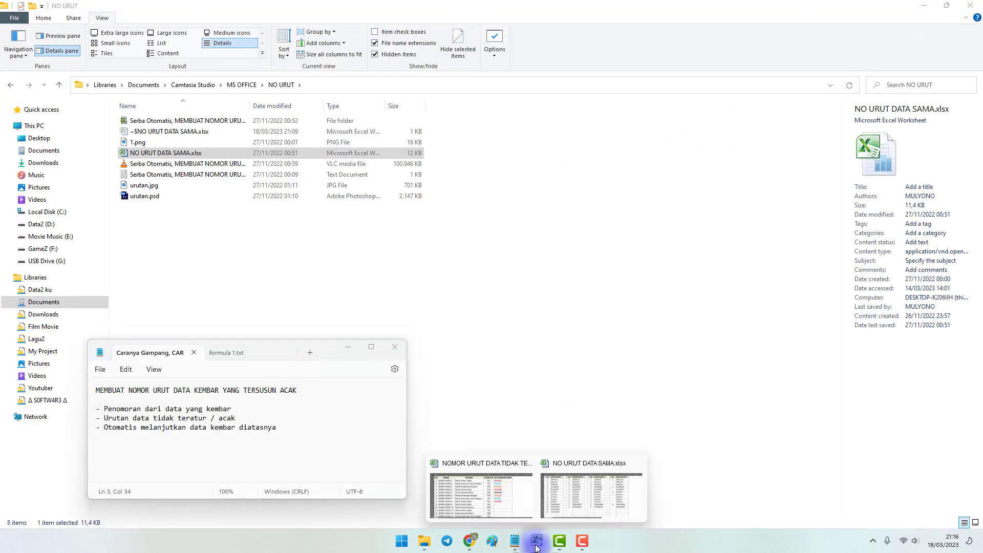
{"action": "left_click", "coordinate": [500, 500]}
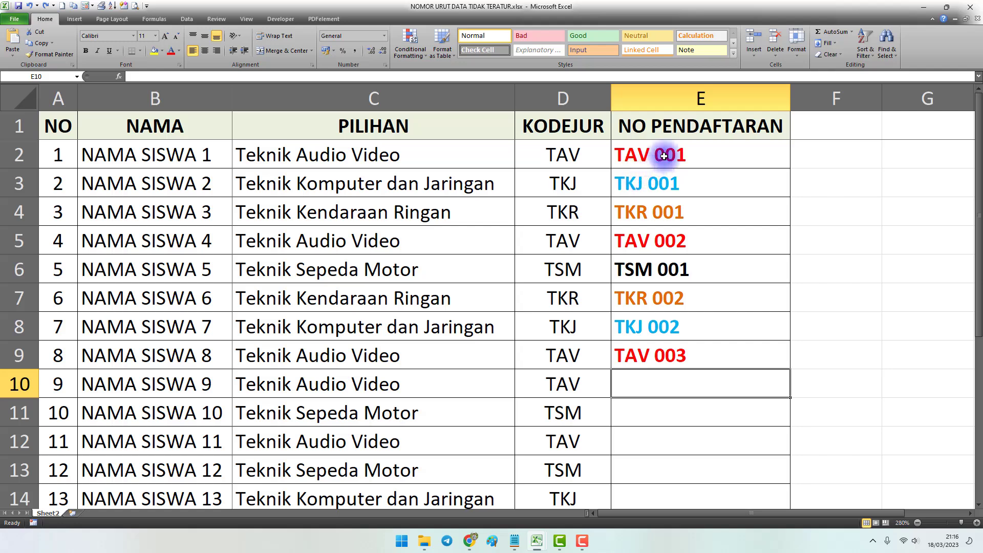
{"action": "left_click_drag", "start_coordinate": [663, 155], "coordinate": [676, 377]}
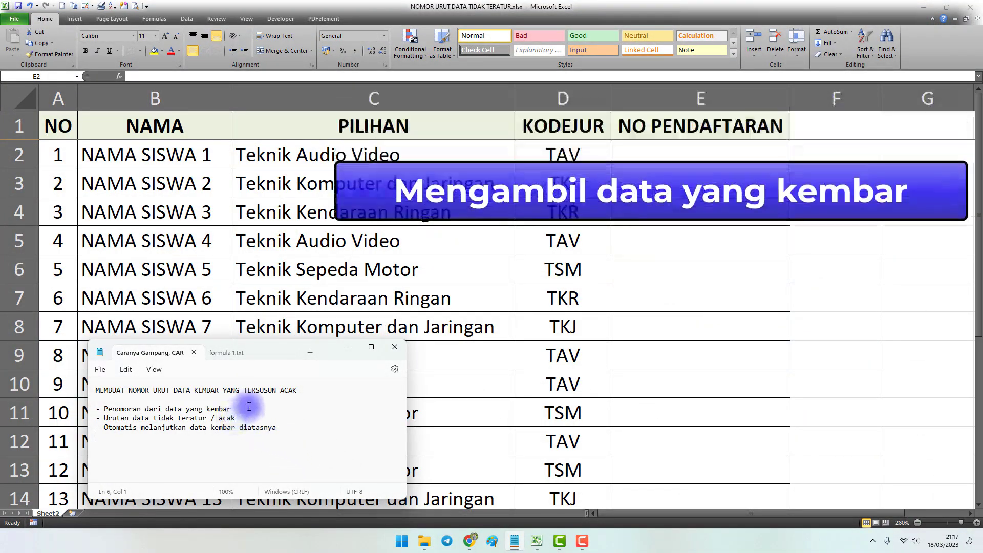
Step: Review the three numbering requirements in the notes and locate the repeated TAV codes in D2, D5 and D9
{"action": "left_click_drag", "start_coordinate": [231, 408], "coordinate": [104, 409]}
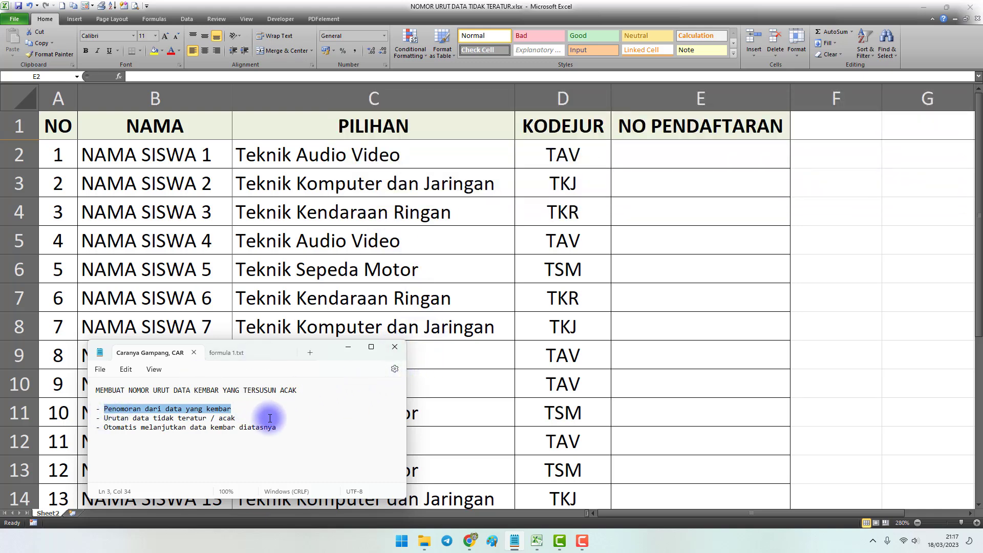
{"action": "left_click_drag", "start_coordinate": [270, 418], "coordinate": [121, 417]}
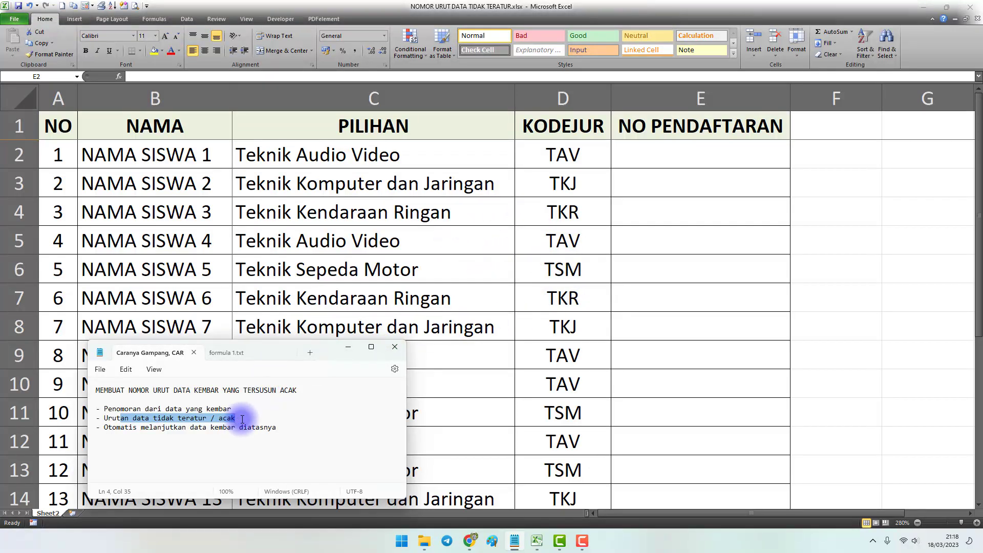
{"action": "left_click_drag", "start_coordinate": [297, 427], "coordinate": [134, 430]}
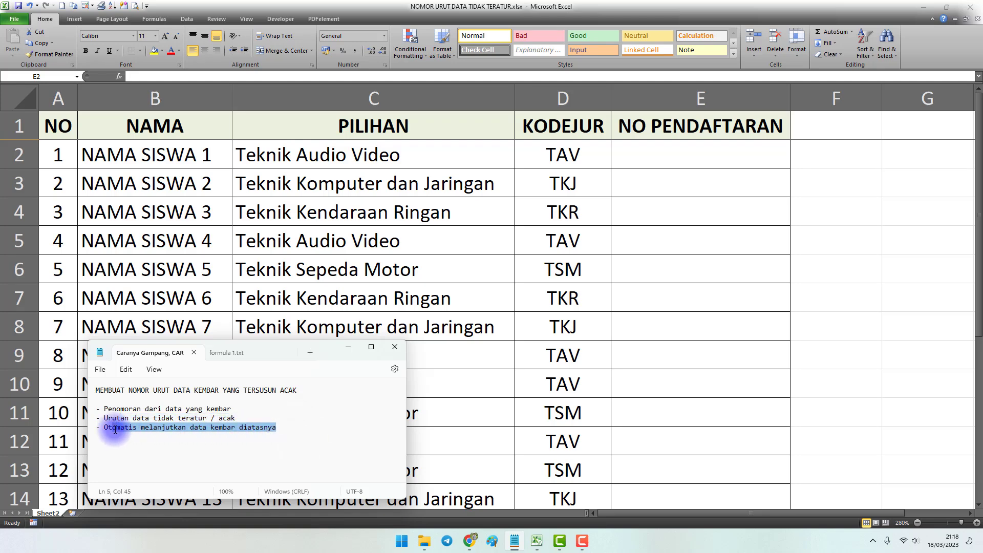
{"action": "left_click", "coordinate": [559, 308]}
{"action": "left_click", "coordinate": [582, 158]}
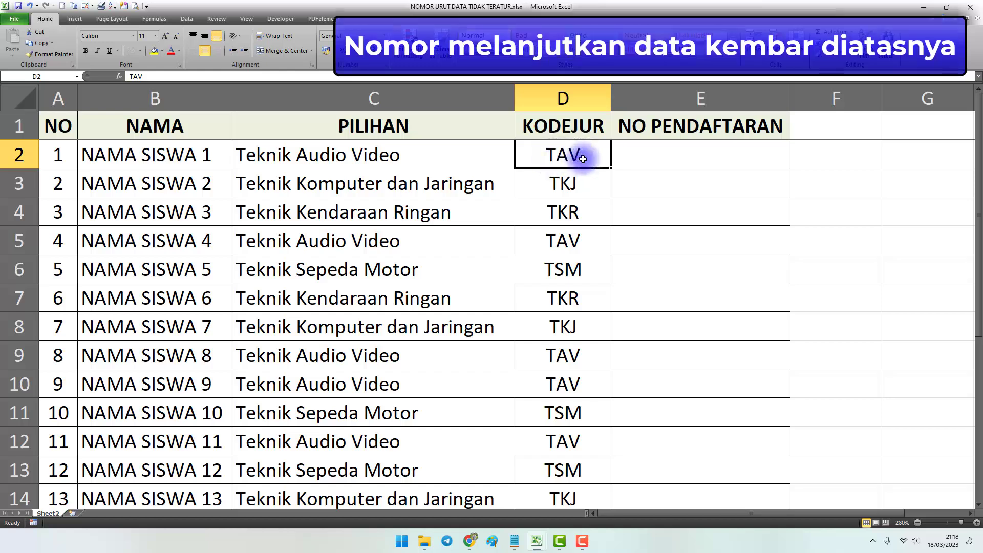
{"action": "left_click", "coordinate": [573, 245]}
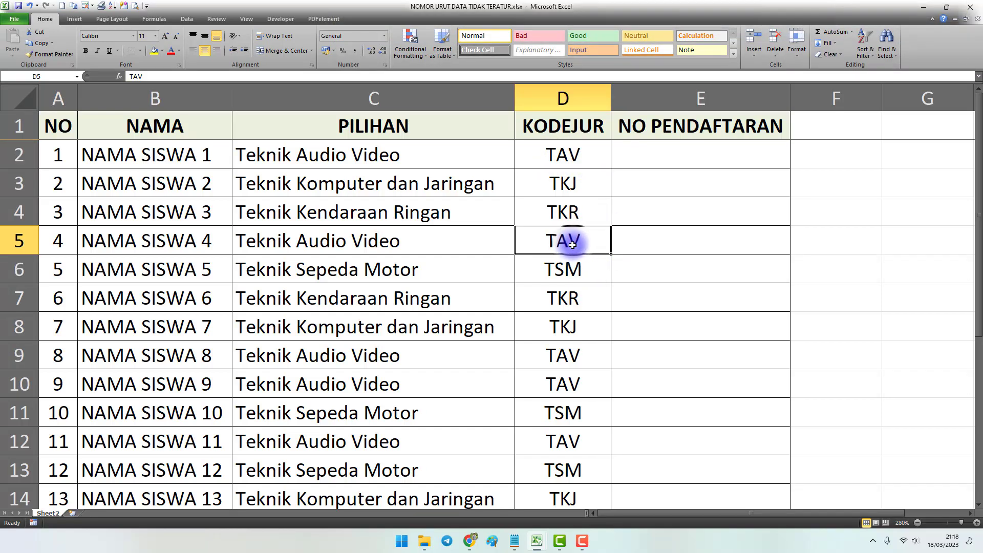
{"action": "left_click", "coordinate": [570, 357]}
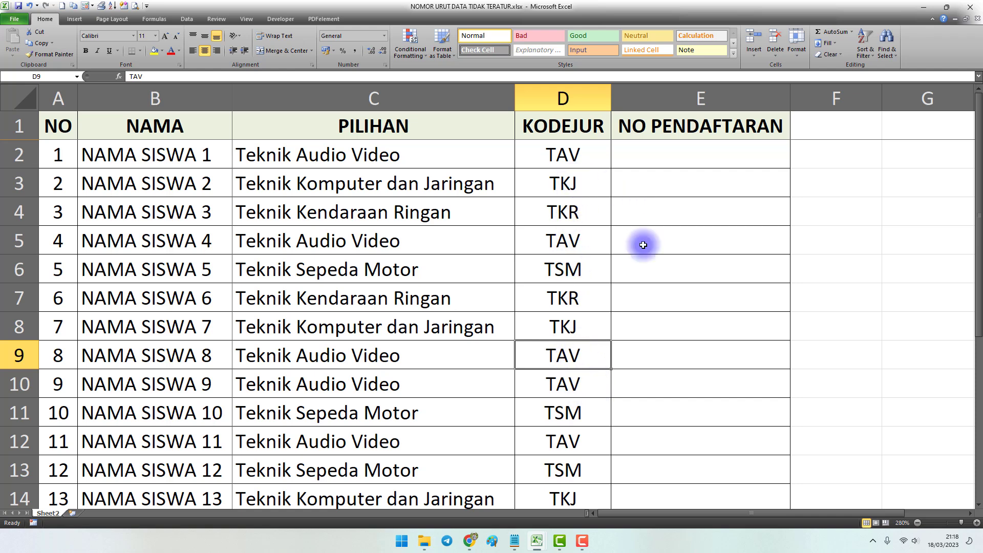
Step: Switch to Notepad and open the formula 1.txt notes with the COUNTIF formulas
{"action": "left_click", "coordinate": [514, 541]}
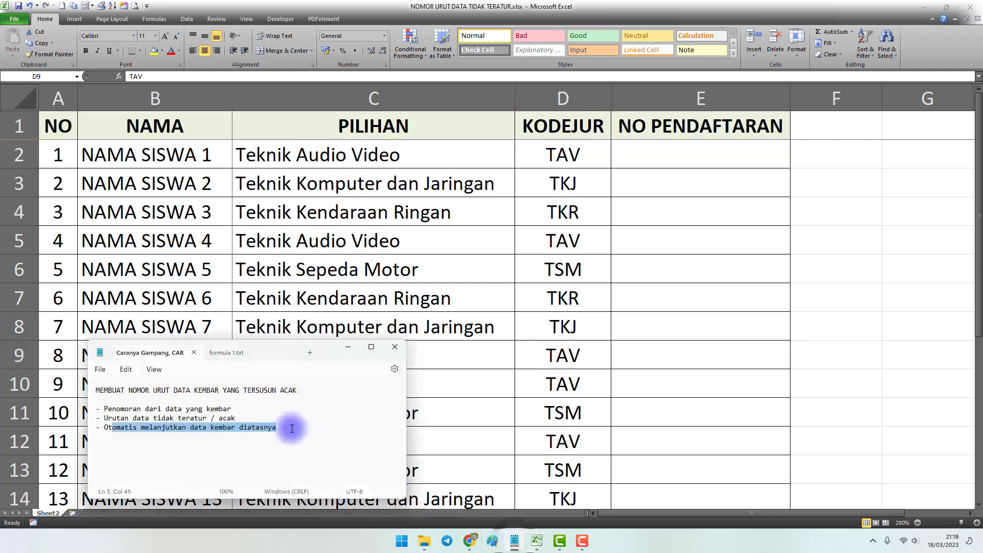
{"action": "left_click", "coordinate": [230, 354]}
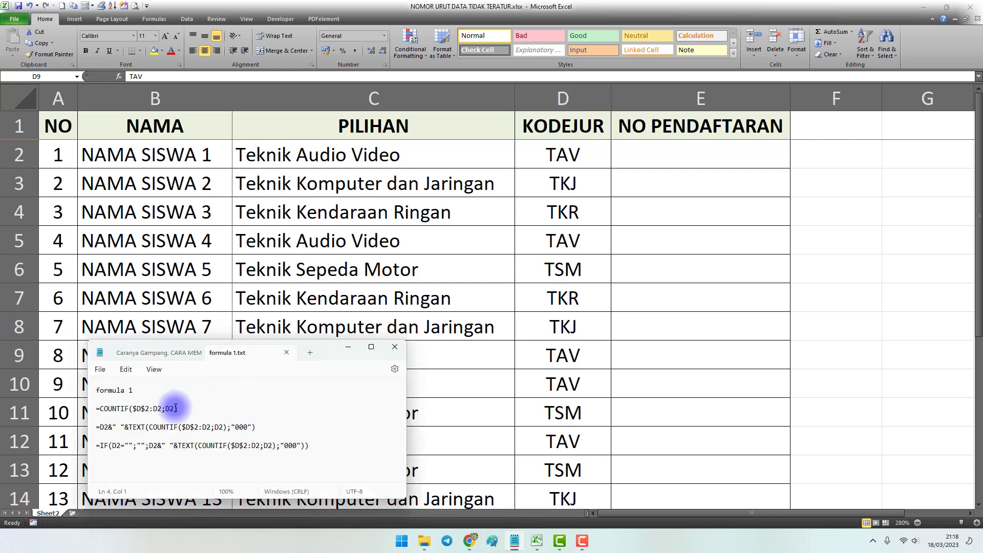
Step: Enter the formula =COUNTIF($D$2:D2;D2) from the notes in cell E2 of the NO PENDAFTARAN column
{"action": "left_click_drag", "start_coordinate": [95, 408], "coordinate": [178, 408]}
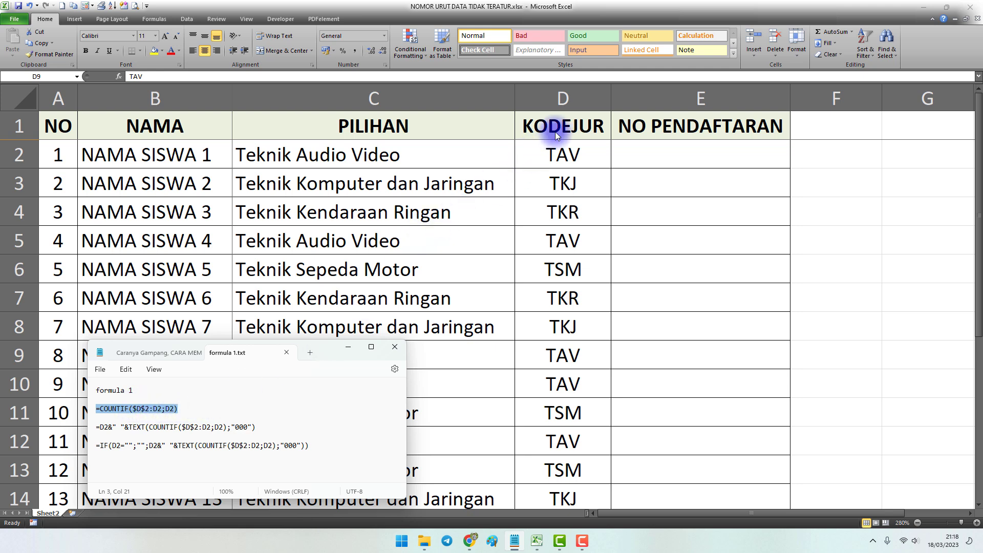
{"action": "left_click", "coordinate": [650, 159]}
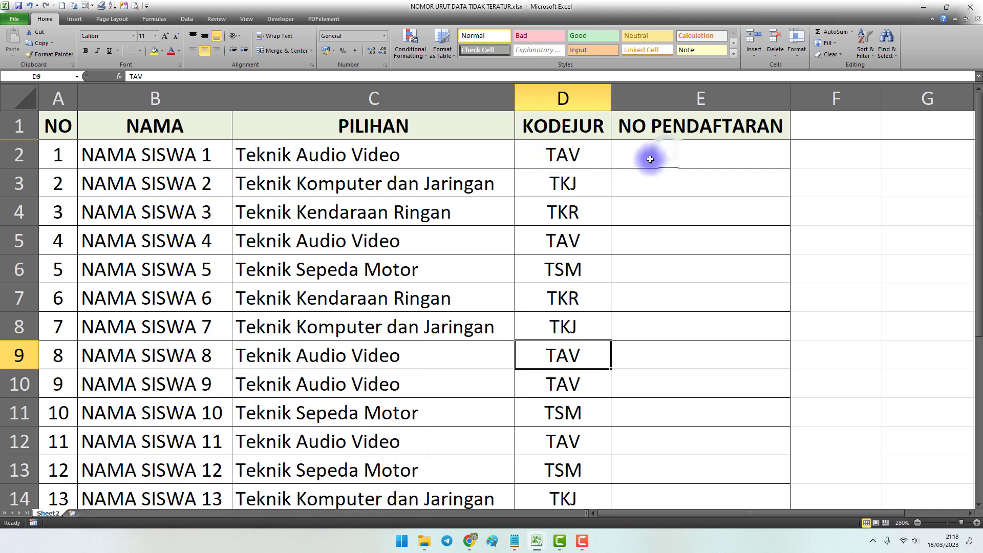
{"action": "left_click", "coordinate": [648, 159]}
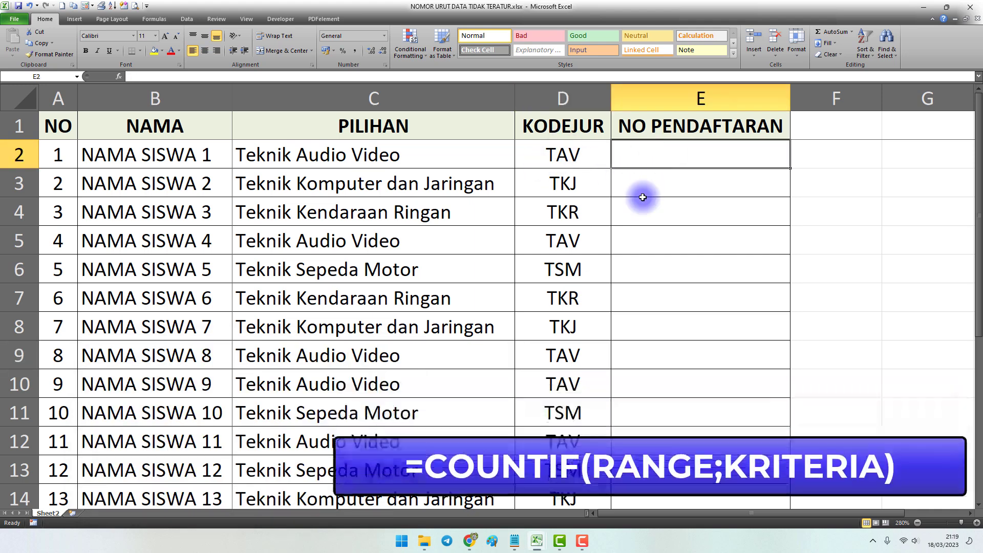
{"action": "type", "text": "=count"}
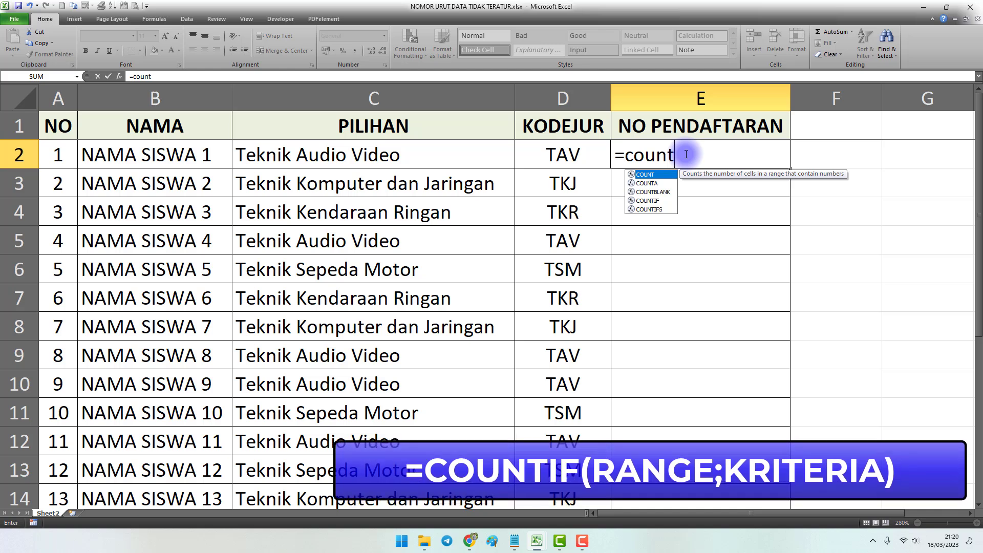
{"action": "type", "text": "i"}
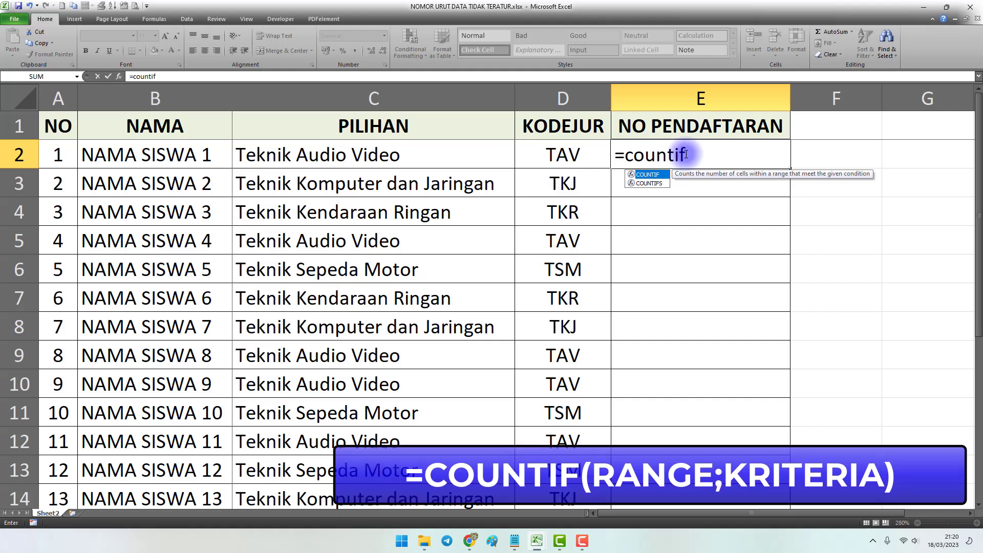
{"action": "type", "text": "f"}
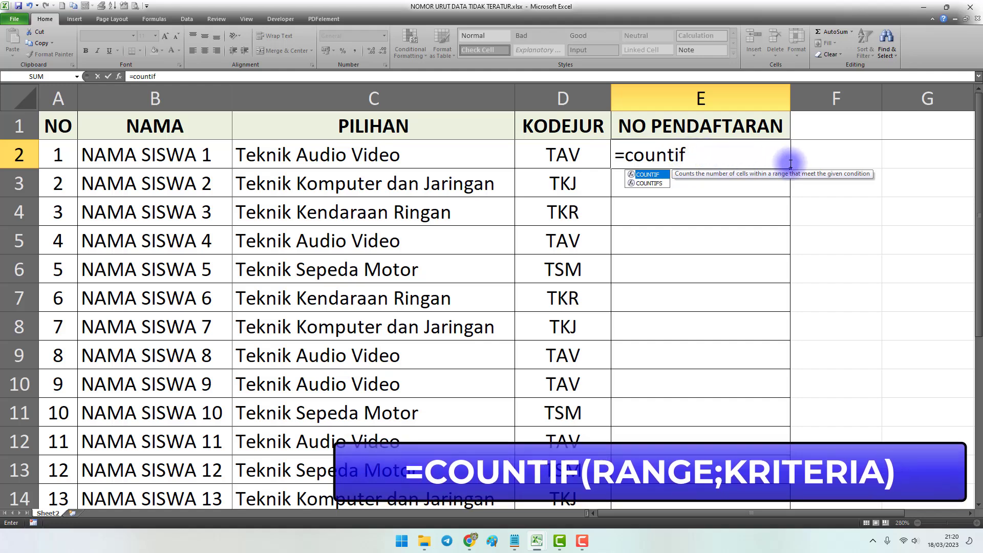
{"action": "type", "text": "("}
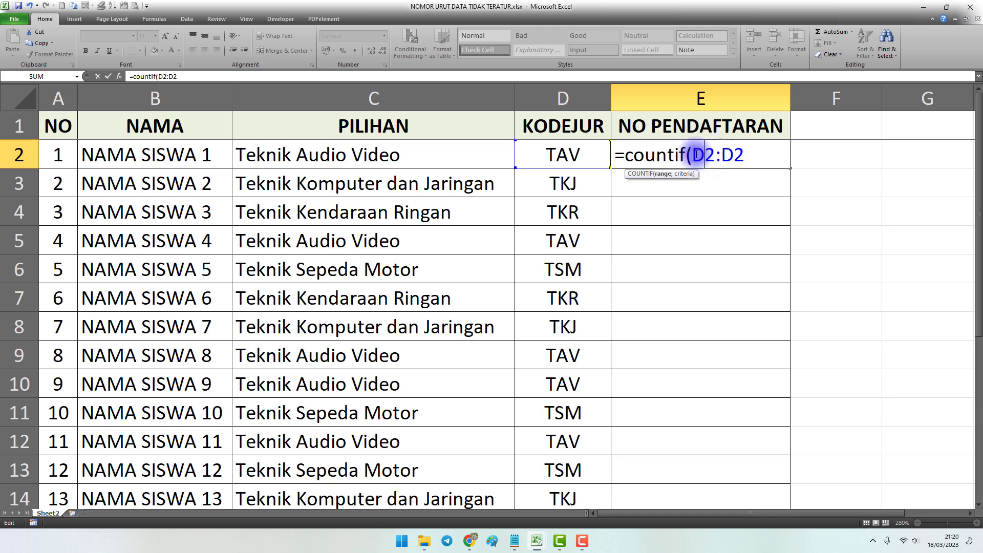
{"action": "left_click_drag", "start_coordinate": [693, 155], "coordinate": [708, 154]}
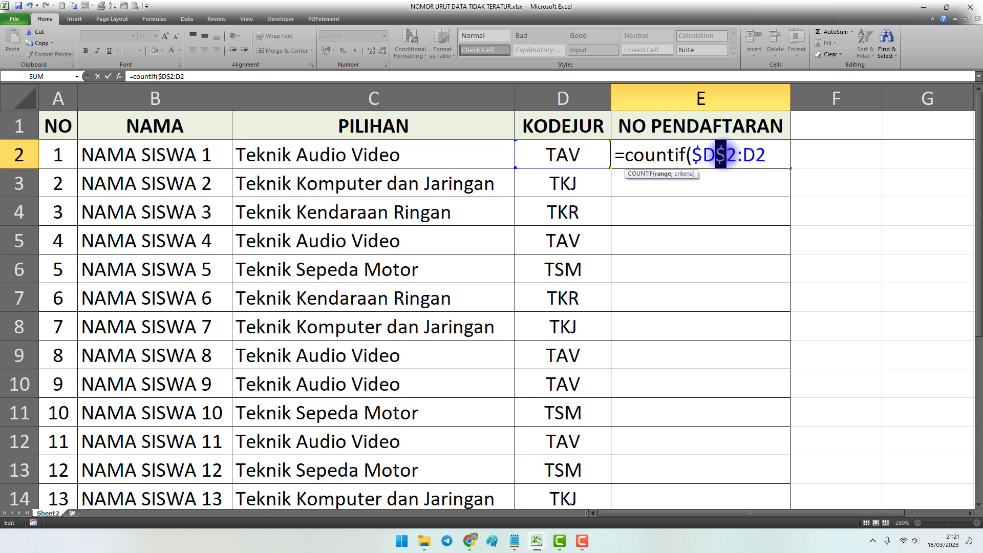
{"action": "left_click_drag", "start_coordinate": [693, 155], "coordinate": [715, 155]}
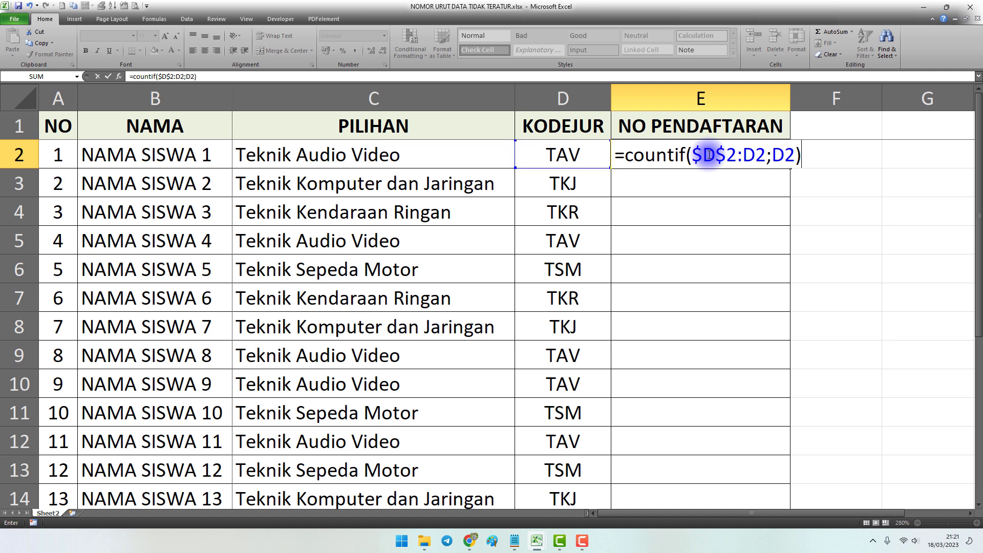
{"action": "key", "text": "Return"}
{"action": "left_click", "coordinate": [709, 154]}
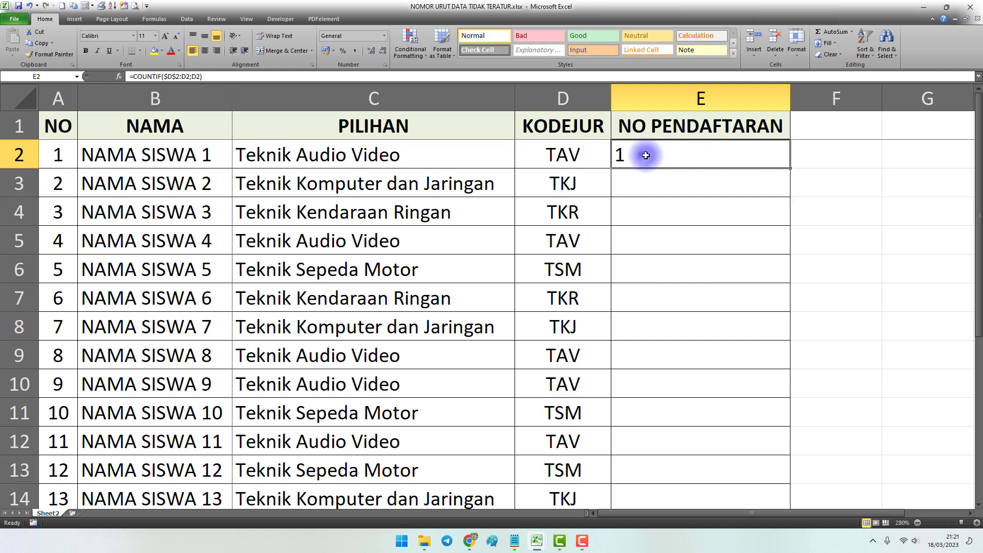
Step: Compare the codes in D2 and D3, and copy the COUNTIF formula from E2 down to E3
{"action": "left_click", "coordinate": [575, 157]}
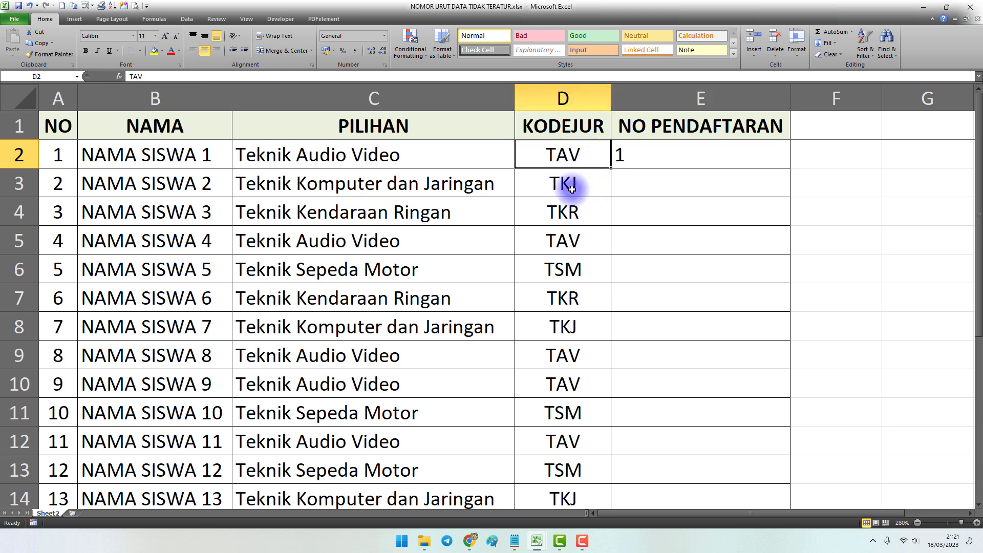
{"action": "left_click", "coordinate": [632, 184]}
{"action": "left_click", "coordinate": [576, 186]}
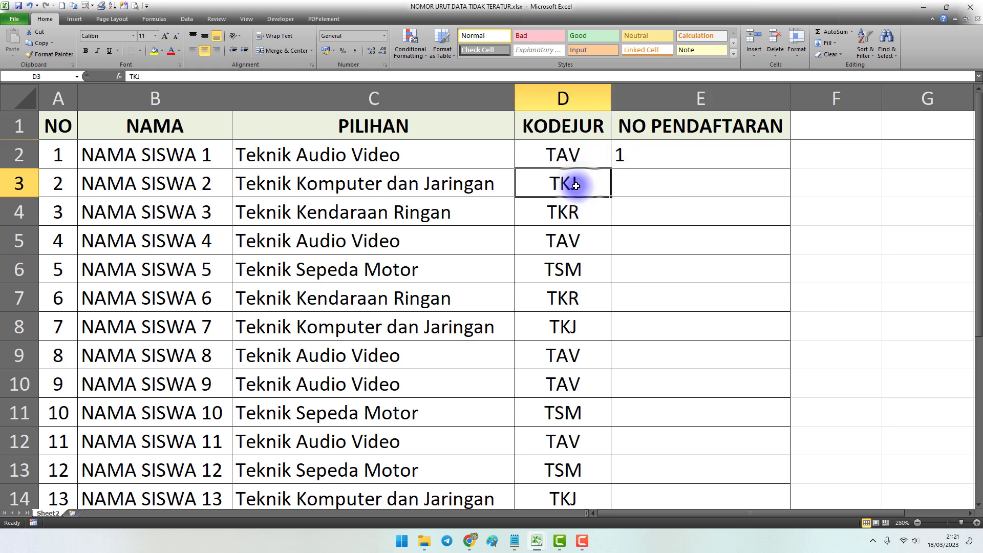
{"action": "left_click", "coordinate": [633, 185]}
{"action": "left_click", "coordinate": [589, 185]}
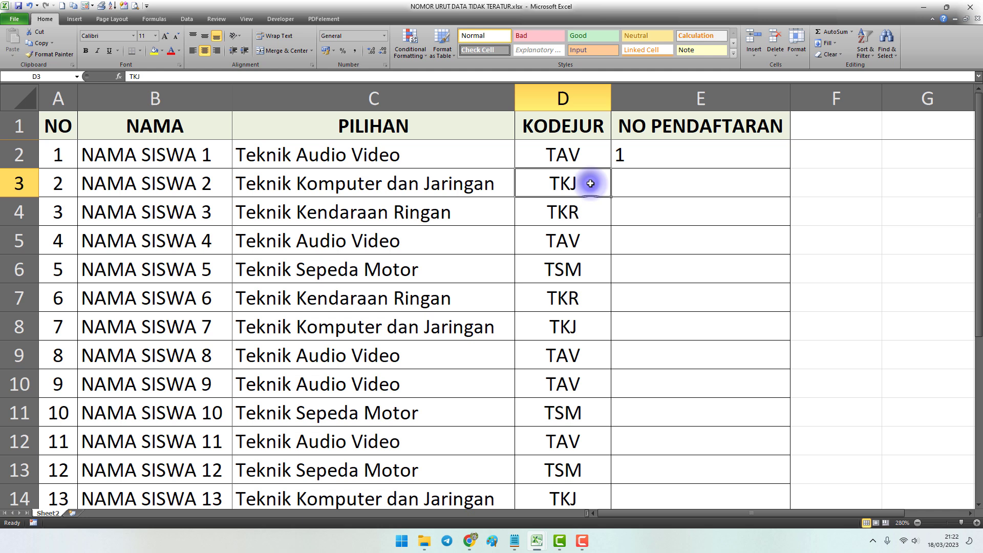
{"action": "left_click", "coordinate": [637, 184]}
{"action": "left_click", "coordinate": [729, 154]}
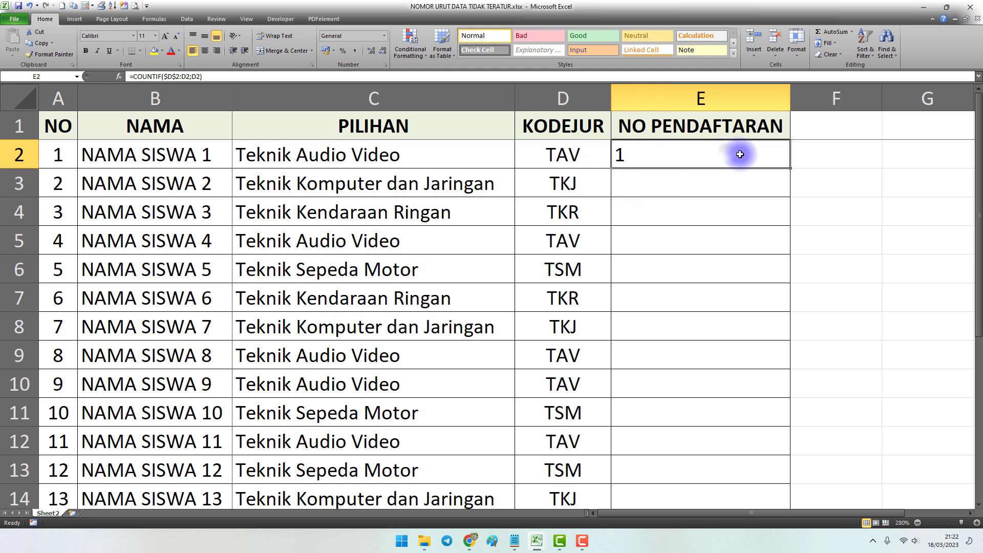
{"action": "left_click_drag", "start_coordinate": [790, 169], "coordinate": [783, 183]}
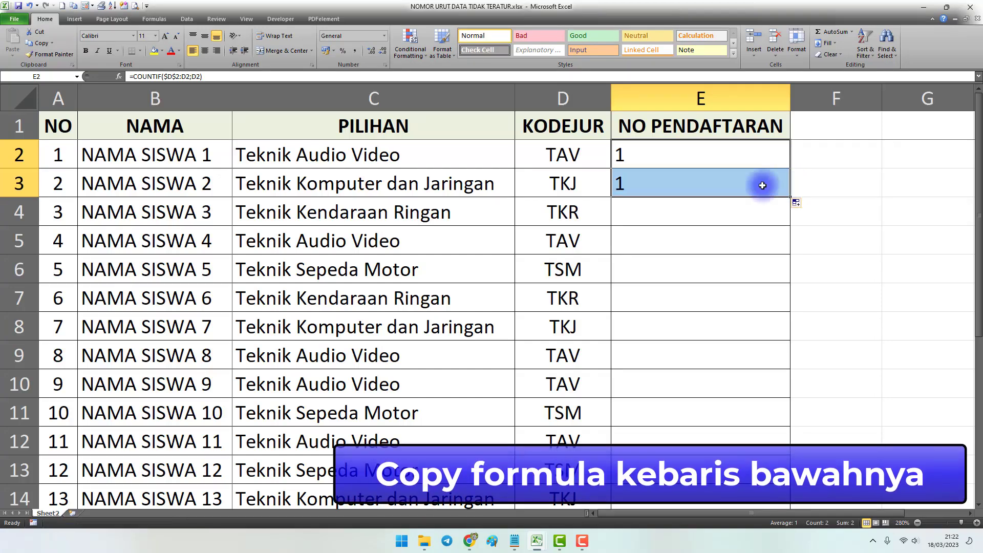
{"action": "left_click", "coordinate": [636, 184]}
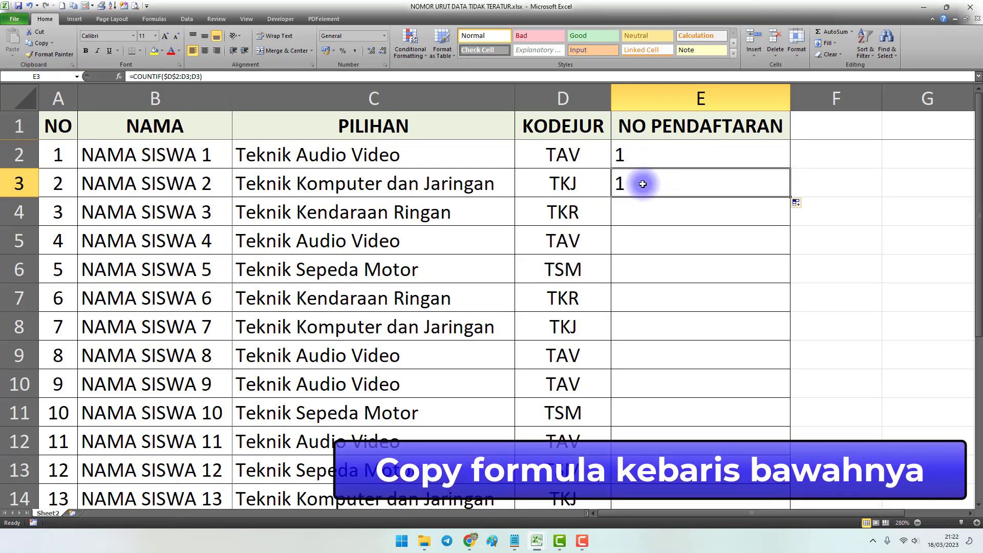
Step: Check the codes in D2:D4 and copy the COUNTIF formula from E3 down to E4
{"action": "left_click", "coordinate": [637, 215]}
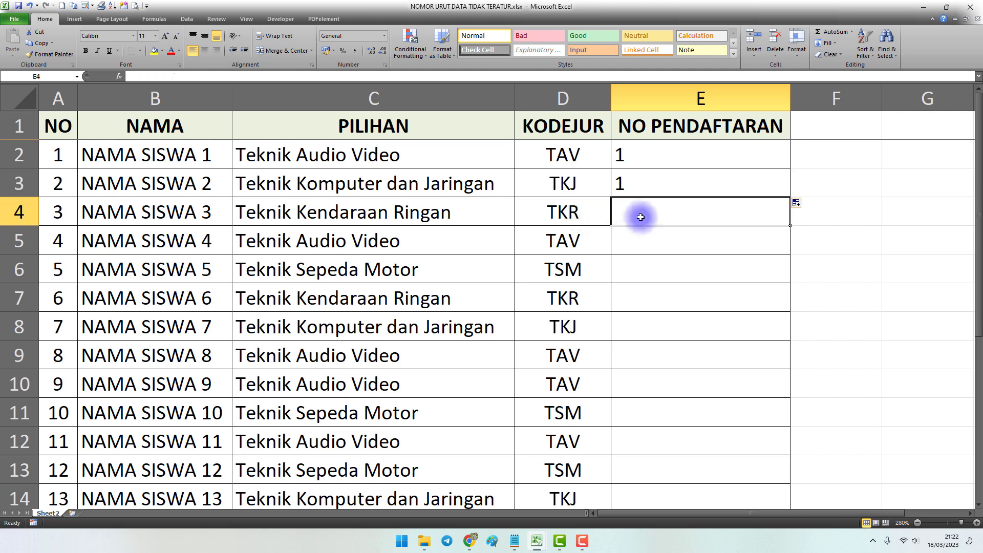
{"action": "left_click_drag", "start_coordinate": [566, 155], "coordinate": [584, 210]}
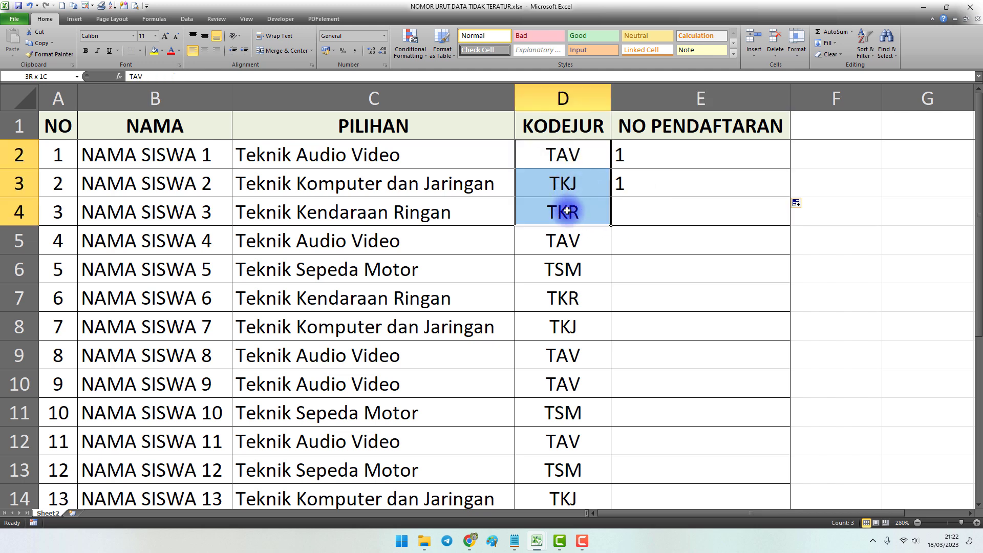
{"action": "left_click", "coordinate": [644, 204]}
{"action": "left_click", "coordinate": [646, 186]}
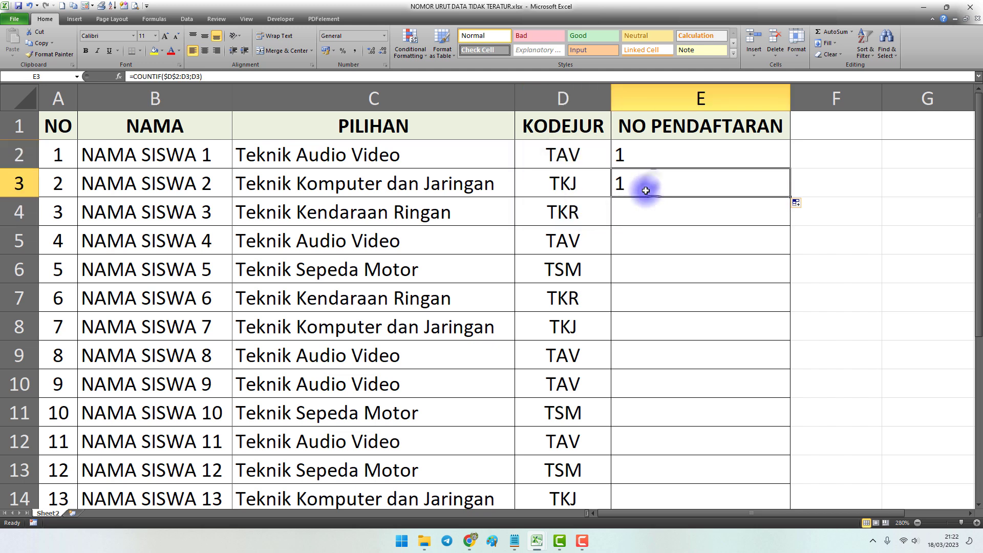
{"action": "left_click", "coordinate": [577, 209]}
{"action": "left_click", "coordinate": [750, 188]}
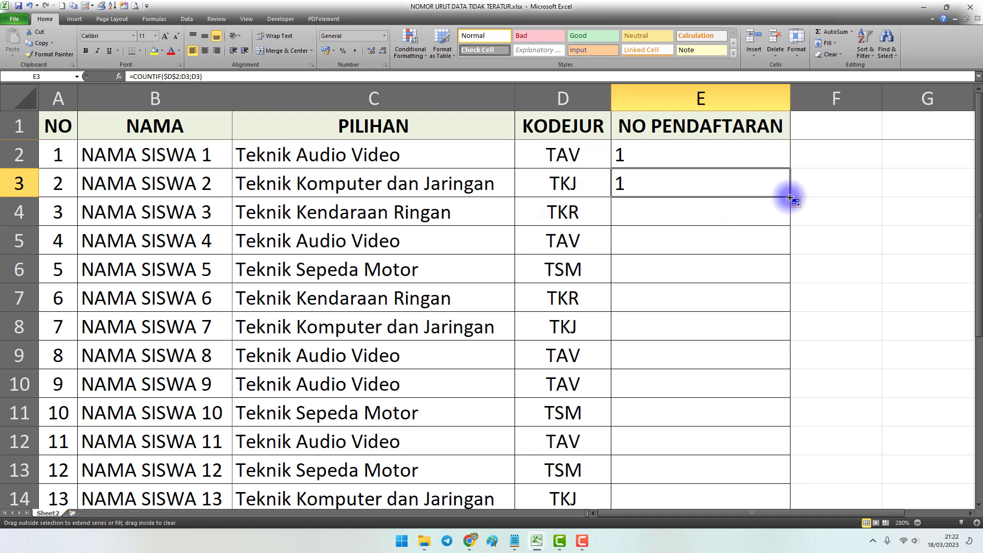
{"action": "left_click_drag", "start_coordinate": [789, 198], "coordinate": [748, 220]}
{"action": "left_click", "coordinate": [644, 215]}
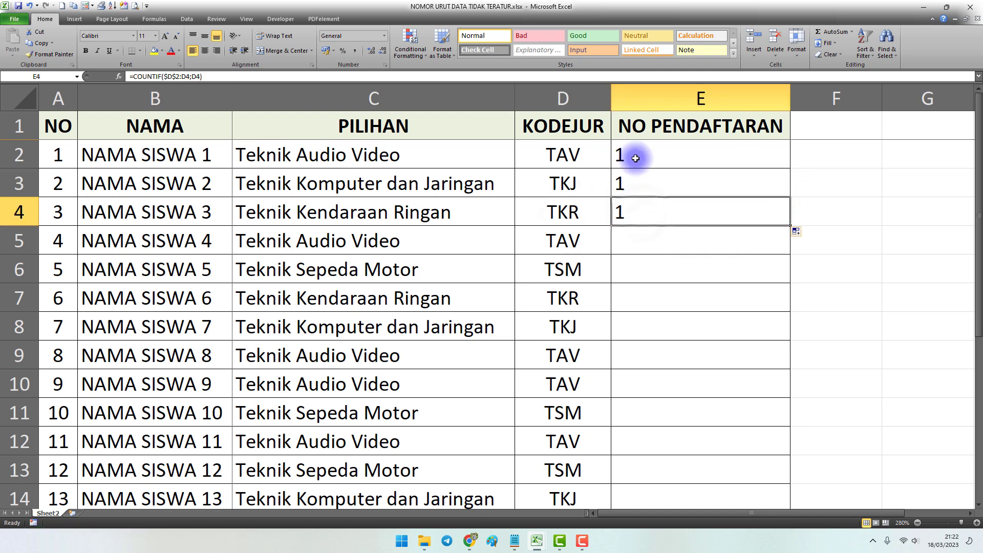
Step: Check the numbers in E2:E4 against the TAV, TKJ and TKR codes in D2:D4
{"action": "left_click_drag", "start_coordinate": [635, 158], "coordinate": [627, 212]}
{"action": "left_click", "coordinate": [578, 153]}
{"action": "left_click", "coordinate": [628, 154]}
{"action": "left_click", "coordinate": [602, 181]}
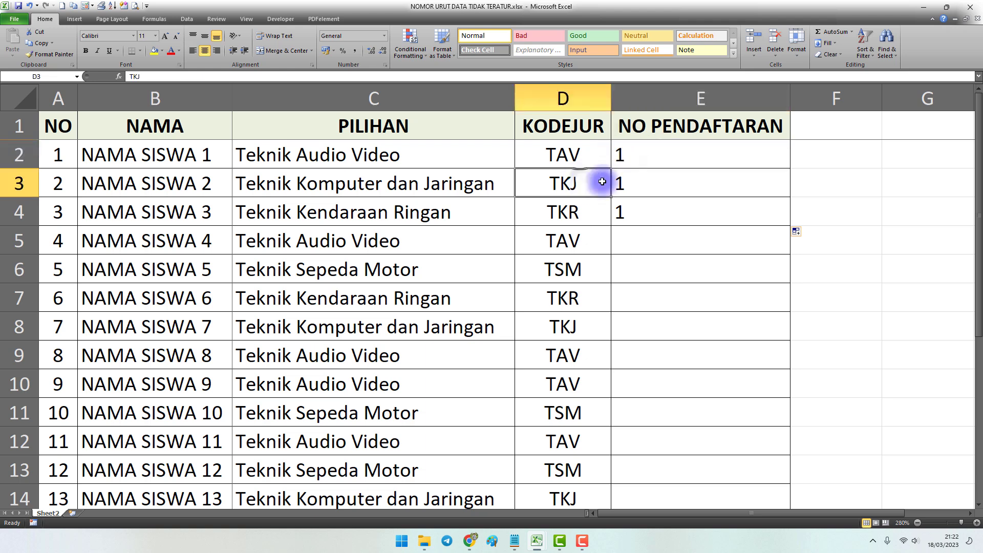
{"action": "left_click", "coordinate": [620, 185]}
{"action": "left_click", "coordinate": [588, 209]}
{"action": "left_click", "coordinate": [633, 213]}
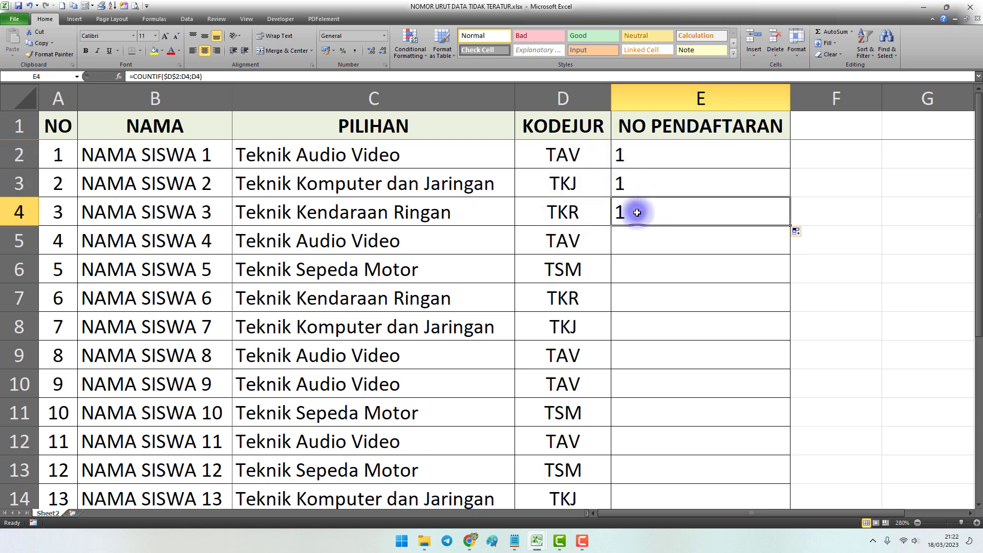
Step: Highlight the repeated TAV codes in D2 and D5 with a yellow fill
{"action": "left_click", "coordinate": [629, 239]}
{"action": "left_click", "coordinate": [563, 243]}
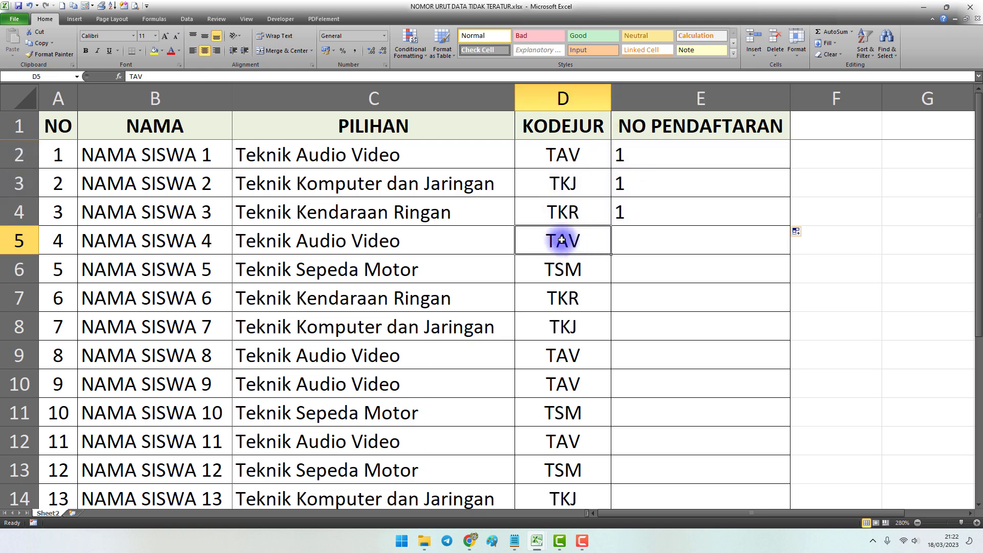
{"action": "left_click", "coordinate": [564, 153]}
{"action": "left_click", "coordinate": [552, 237], "text": "ctrl"}
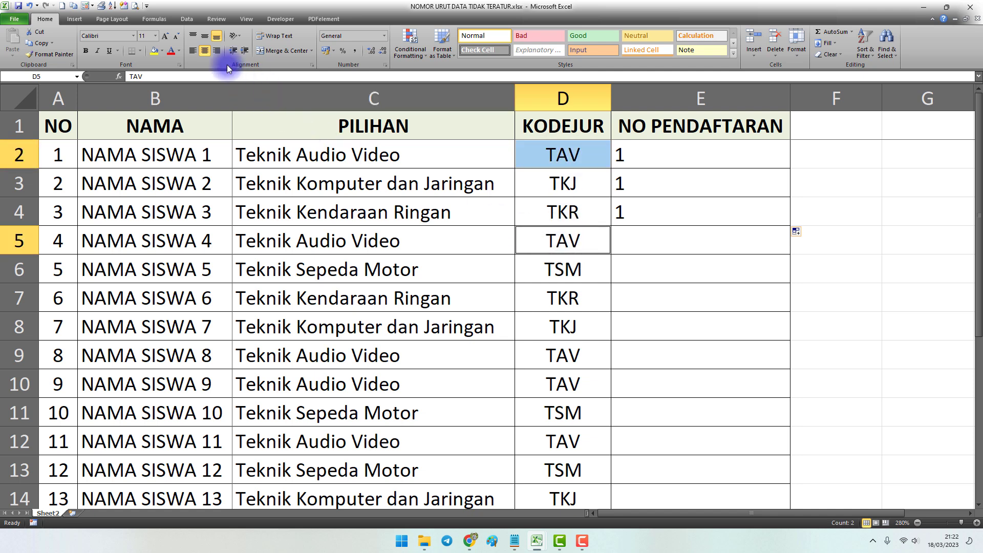
{"action": "left_click", "coordinate": [154, 51]}
Step: Review the formulas in E2:E4 and copy the COUNTIF formula from E4 down to E5
{"action": "left_click", "coordinate": [617, 242]}
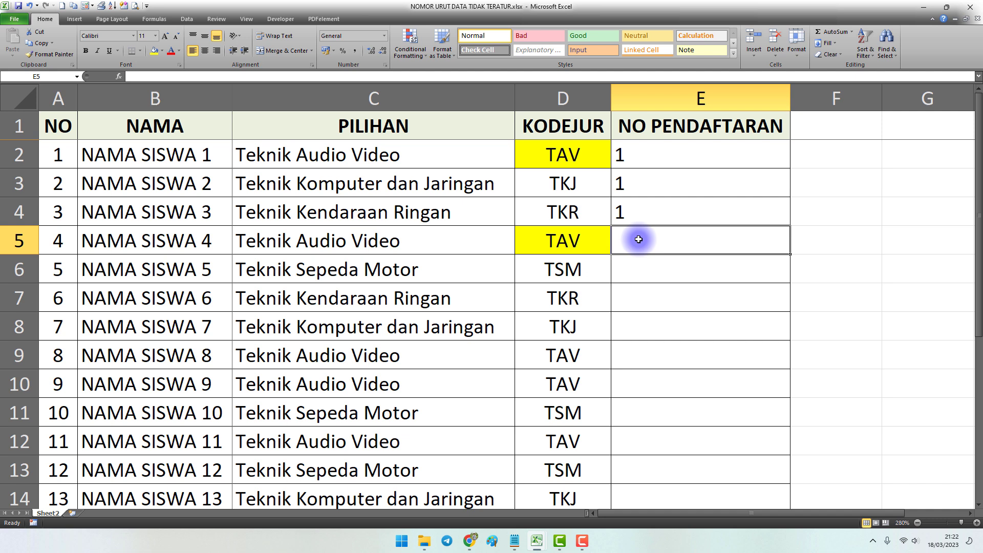
{"action": "left_click", "coordinate": [640, 209]}
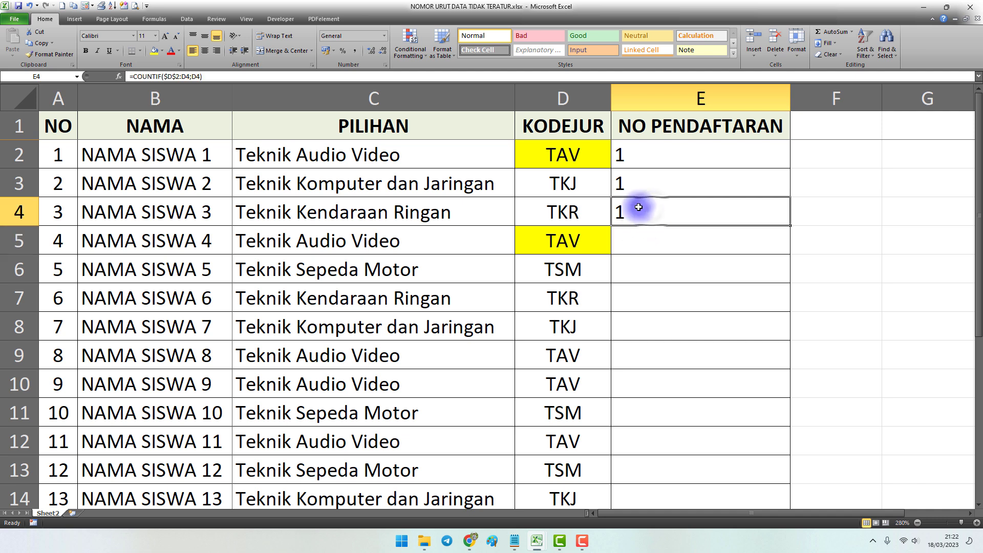
{"action": "left_click", "coordinate": [635, 177]}
{"action": "left_click", "coordinate": [632, 152]}
{"action": "left_click", "coordinate": [638, 183]}
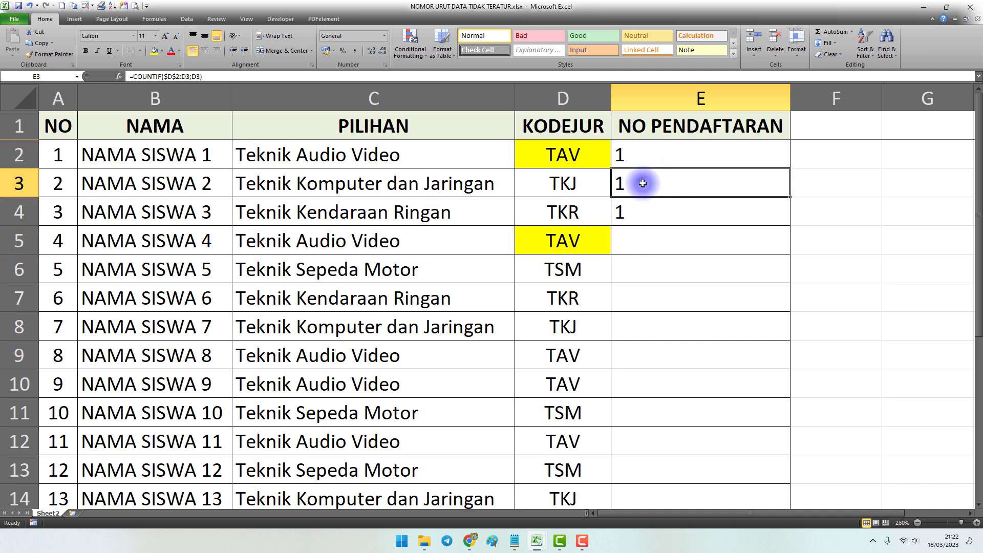
{"action": "left_click", "coordinate": [650, 211]}
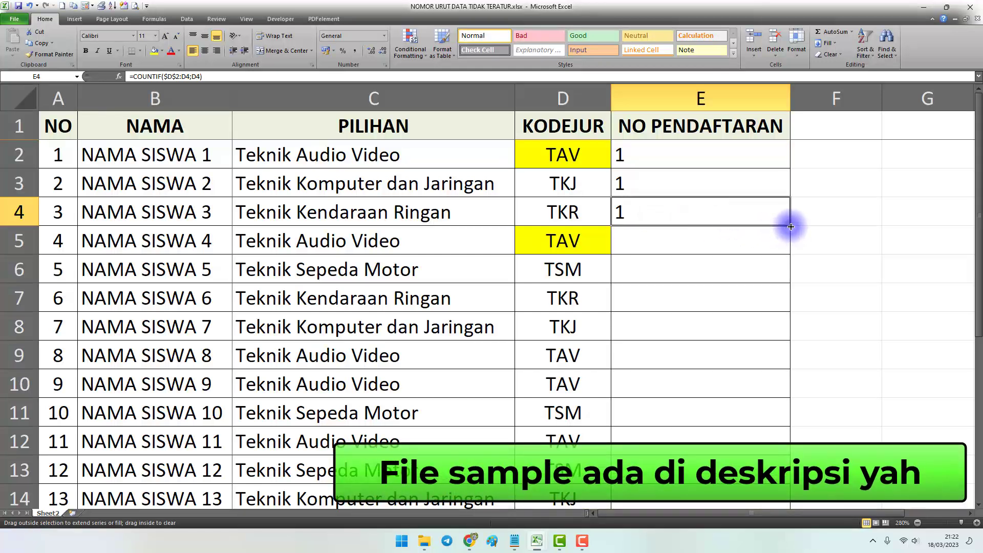
{"action": "left_click_drag", "start_coordinate": [790, 226], "coordinate": [791, 245]}
{"action": "left_click", "coordinate": [677, 249]}
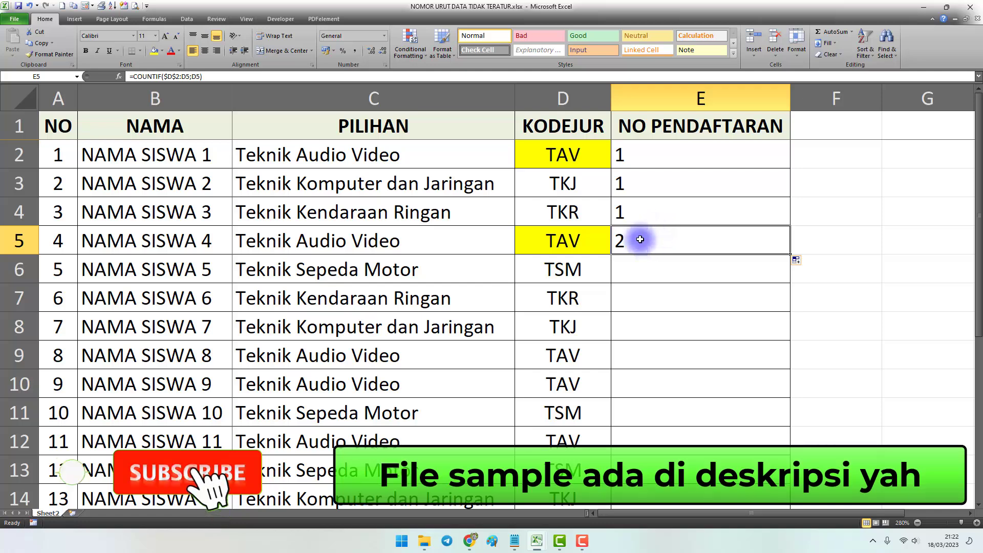
Step: Compare the two highlighted TAV codes, and check D2:D5 for earlier occurrences of the TSM code in D6
{"action": "left_click", "coordinate": [577, 146]}
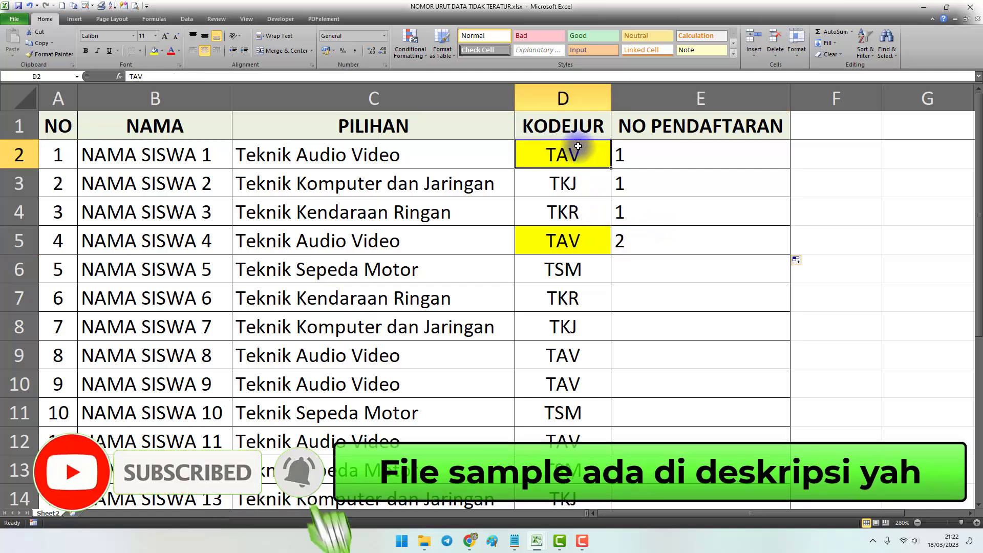
{"action": "left_click", "coordinate": [573, 240]}
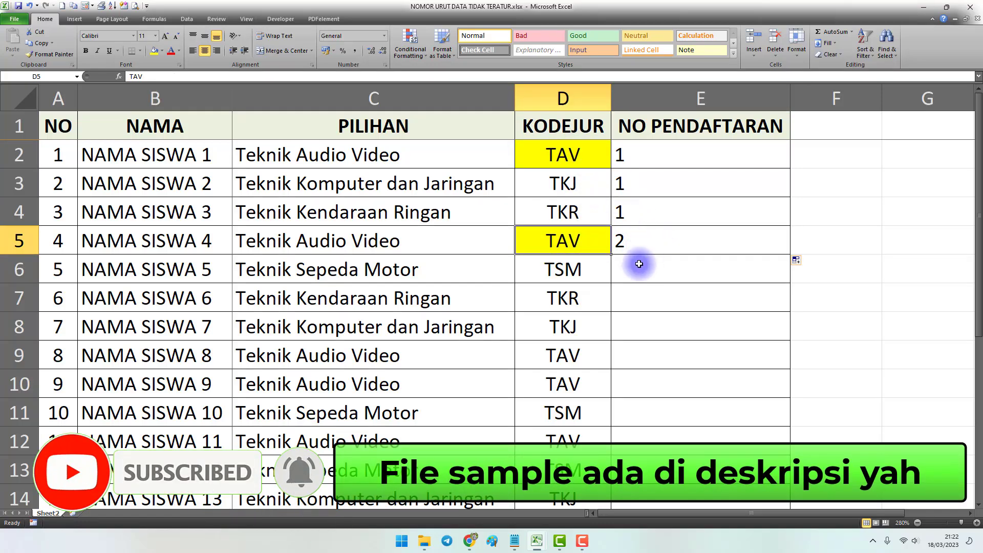
{"action": "mouse_move", "coordinate": [557, 270]}
{"action": "left_mouse_down"}
{"action": "mouse_move", "coordinate": [638, 269]}
{"action": "mouse_move", "coordinate": [574, 270]}
{"action": "left_mouse_up"}
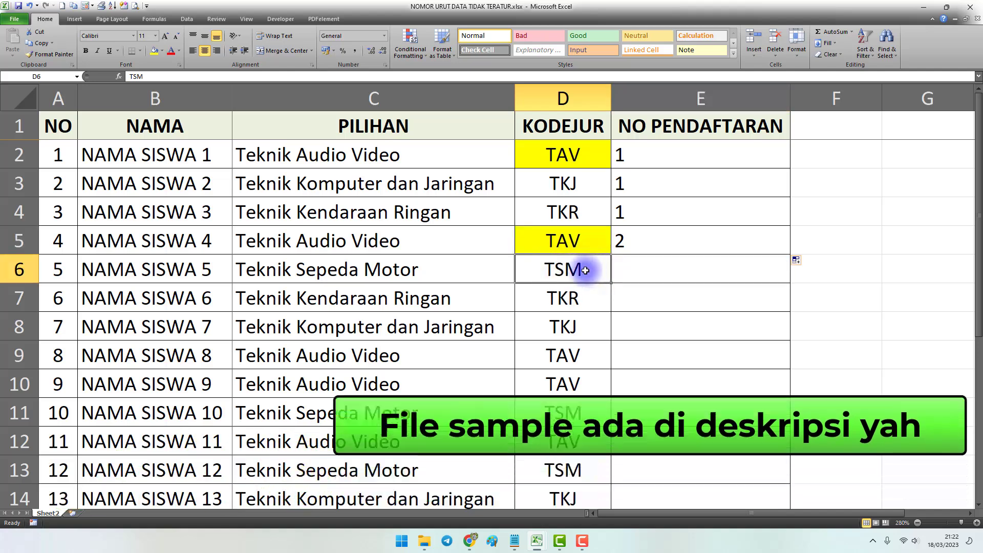
{"action": "left_click_drag", "start_coordinate": [563, 237], "coordinate": [563, 161]}
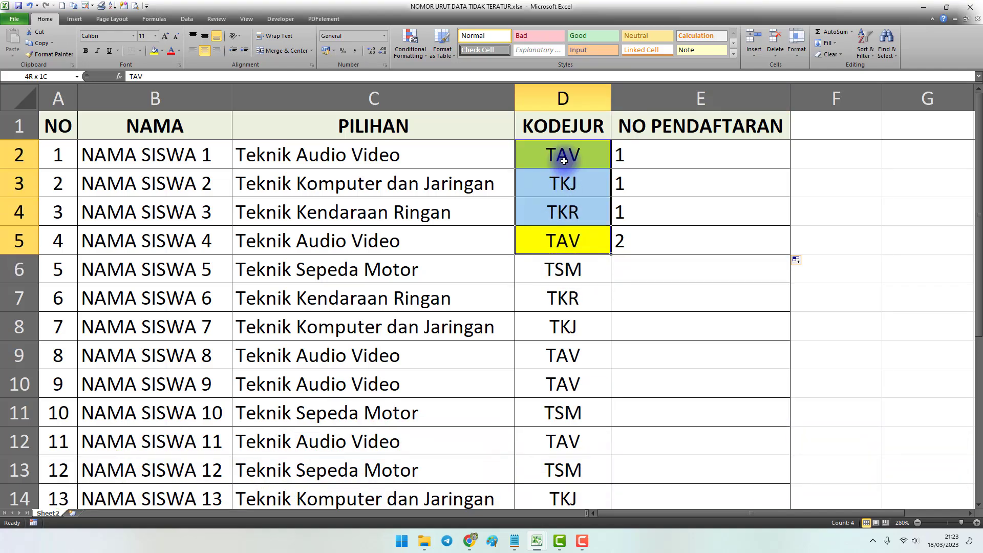
{"action": "left_click", "coordinate": [563, 268]}
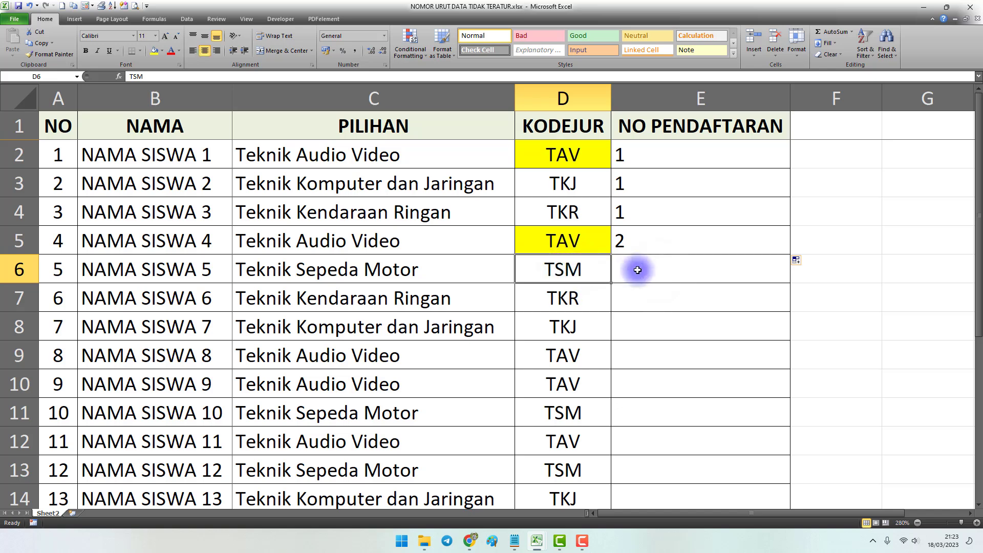
Step: Copy the COUNTIF formula from E5 down to E6, the row with the TSM code
{"action": "left_click", "coordinate": [637, 269]}
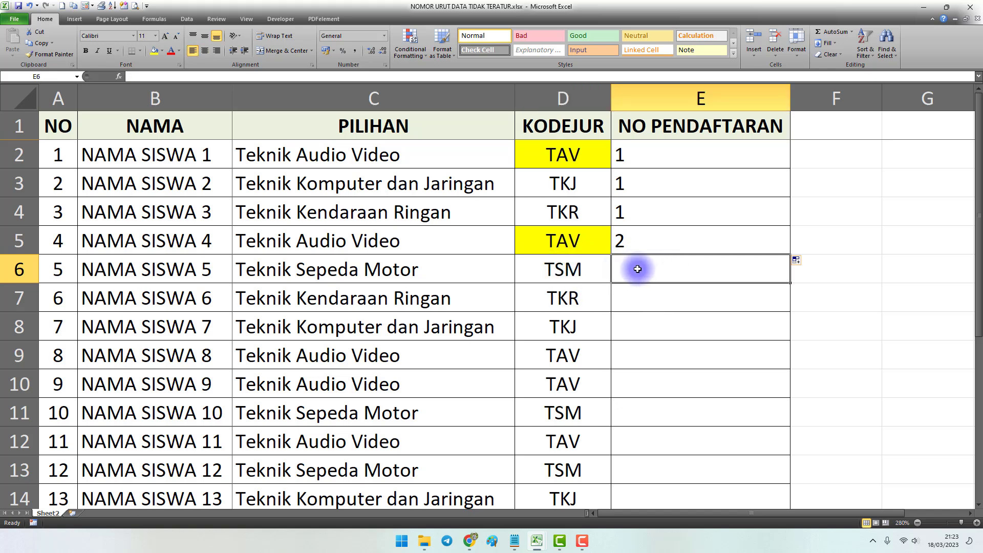
{"action": "left_click", "coordinate": [680, 241]}
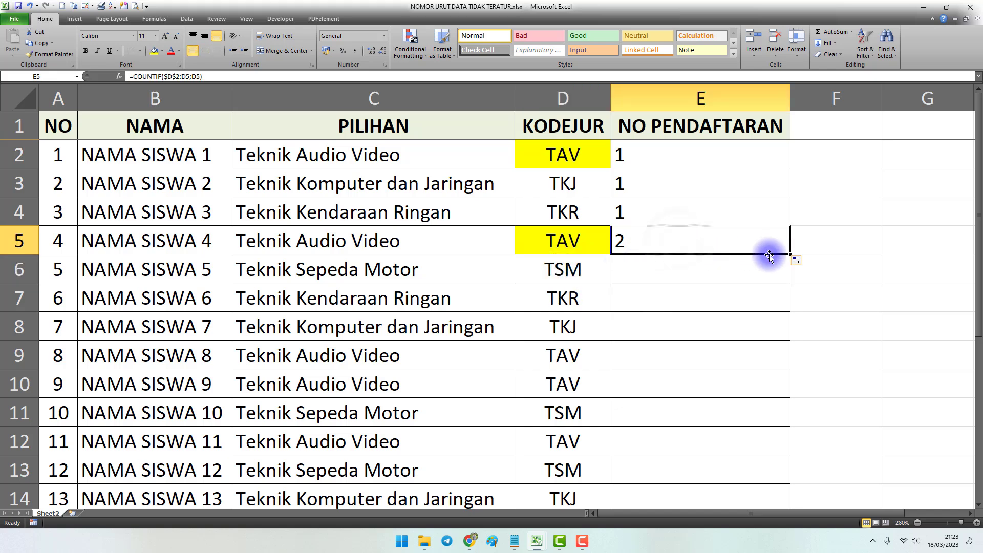
{"action": "left_click_drag", "start_coordinate": [790, 255], "coordinate": [790, 277]}
{"action": "left_click", "coordinate": [689, 270]}
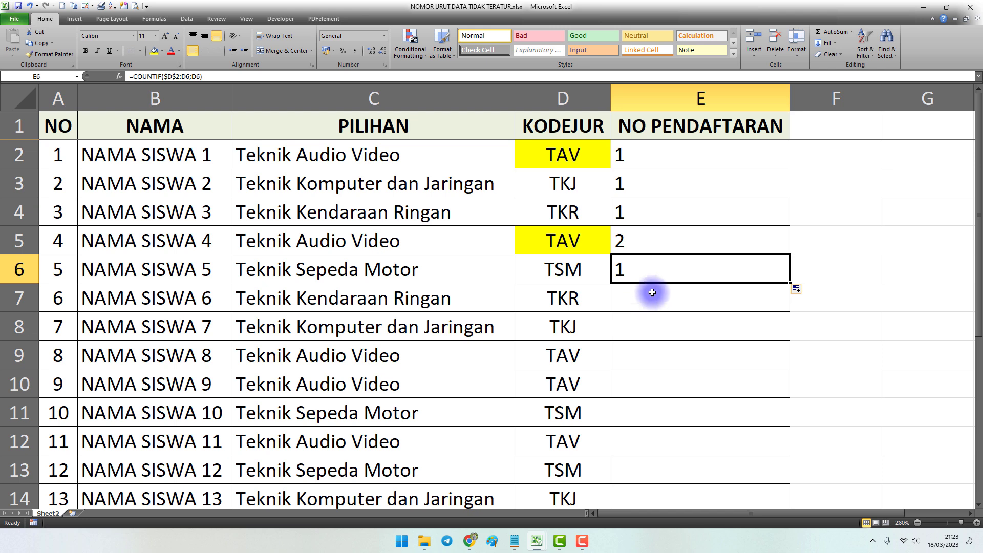
Step: Review the COUNTIF formula in E6 and the range and criteria references of the formula in E2
{"action": "double_click", "coordinate": [673, 269]}
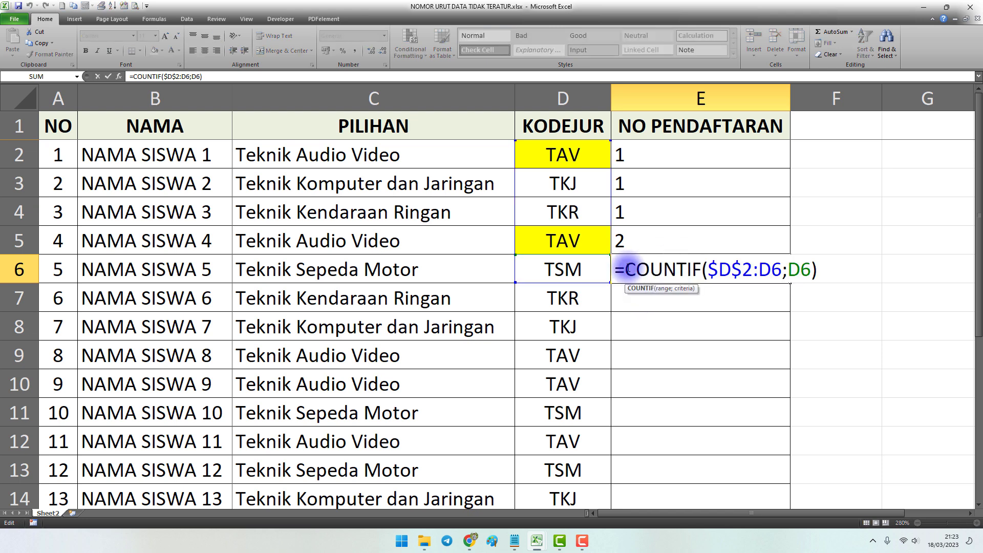
{"action": "left_click_drag", "start_coordinate": [625, 269], "coordinate": [697, 270]}
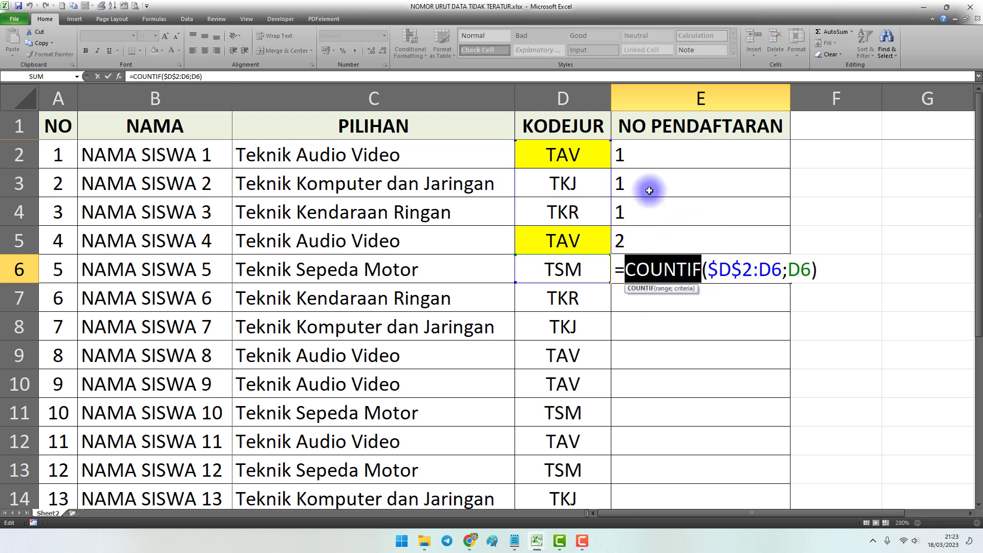
{"action": "key", "text": "Escape"}
{"action": "double_click", "coordinate": [633, 155]}
{"action": "left_click_drag", "start_coordinate": [709, 155], "coordinate": [817, 155]}
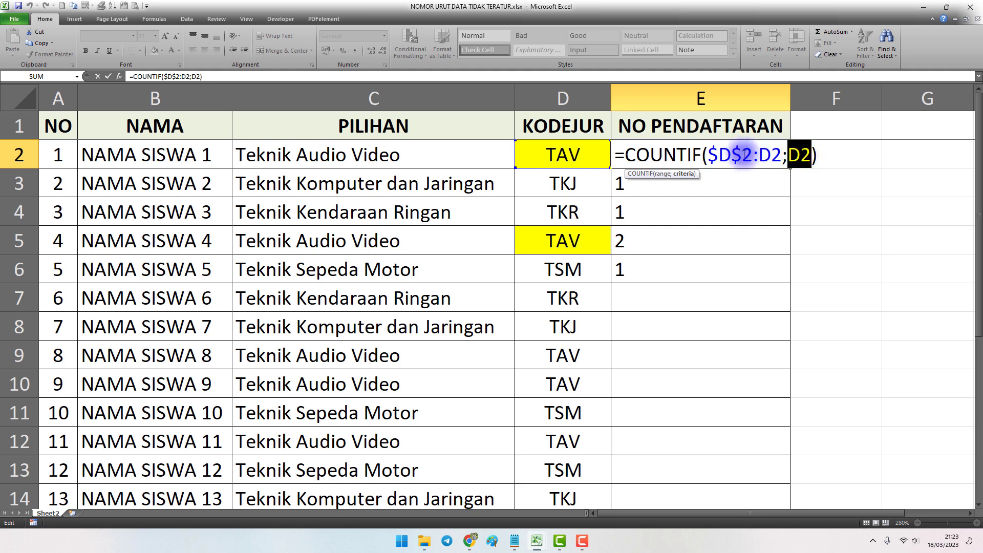
{"action": "left_click_drag", "start_coordinate": [743, 155], "coordinate": [713, 155]}
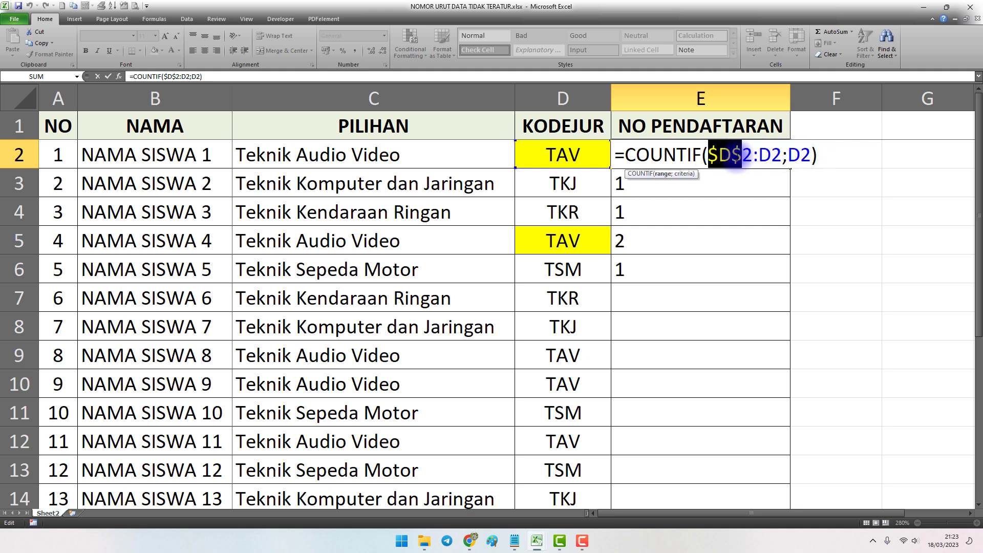
{"action": "key", "text": "Return"}
Step: Fill the COUNTIF formula from E6 down to the last student row, E21
{"action": "left_click", "coordinate": [694, 270]}
{"action": "scroll", "coordinate": [706, 272], "scroll_direction": "down", "scroll_amount": 1}
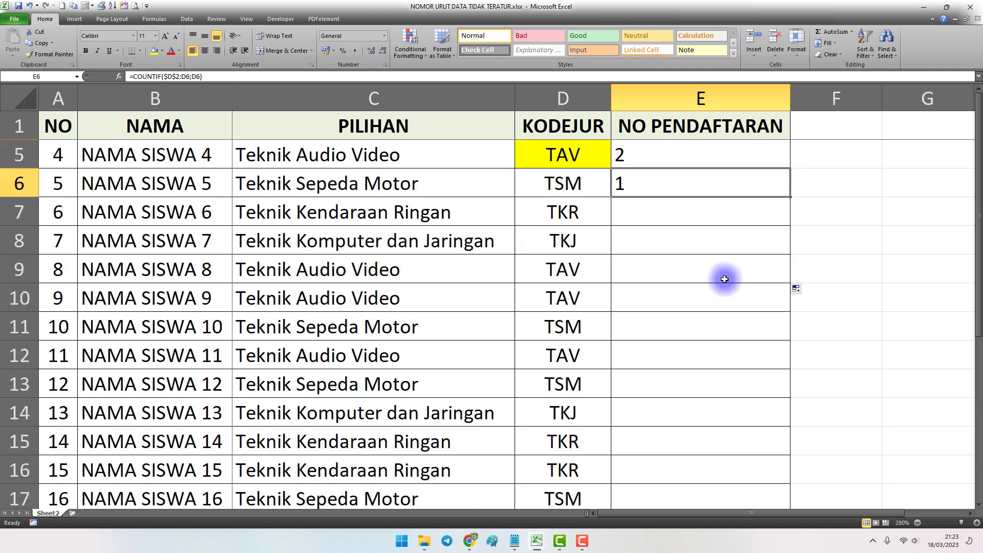
{"action": "double_click", "coordinate": [790, 197]}
{"action": "scroll", "coordinate": [732, 333], "scroll_direction": "down", "scroll_amount": 4}
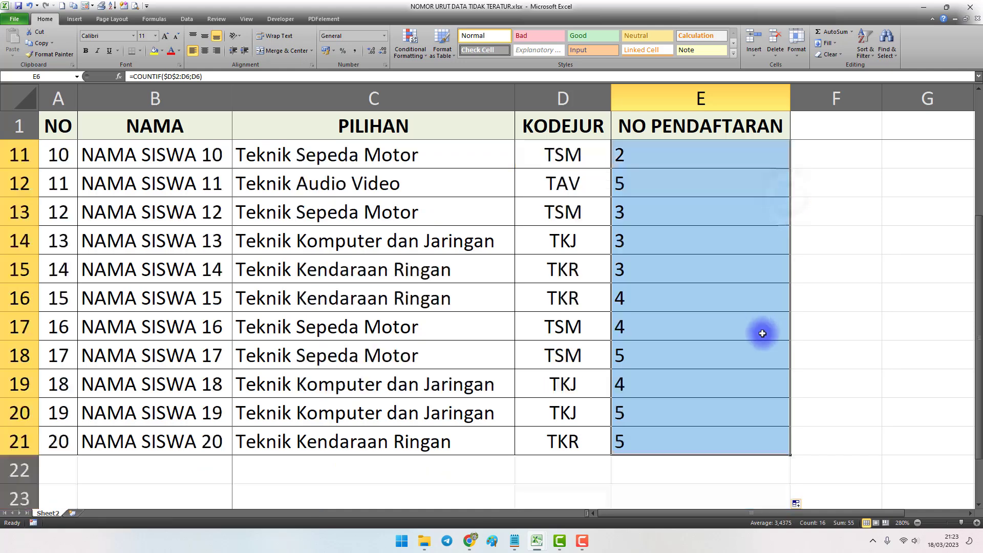
Step: Check the filled registration numbers down to row 21, including the TKR rows in E15:E16 and the TKJ rows in E19:E20
{"action": "scroll", "coordinate": [707, 335], "scroll_direction": "up", "scroll_amount": 5}
{"action": "scroll", "coordinate": [706, 337], "scroll_direction": "down", "scroll_amount": 5}
{"action": "scroll", "coordinate": [680, 331], "scroll_direction": "up", "scroll_amount": 4}
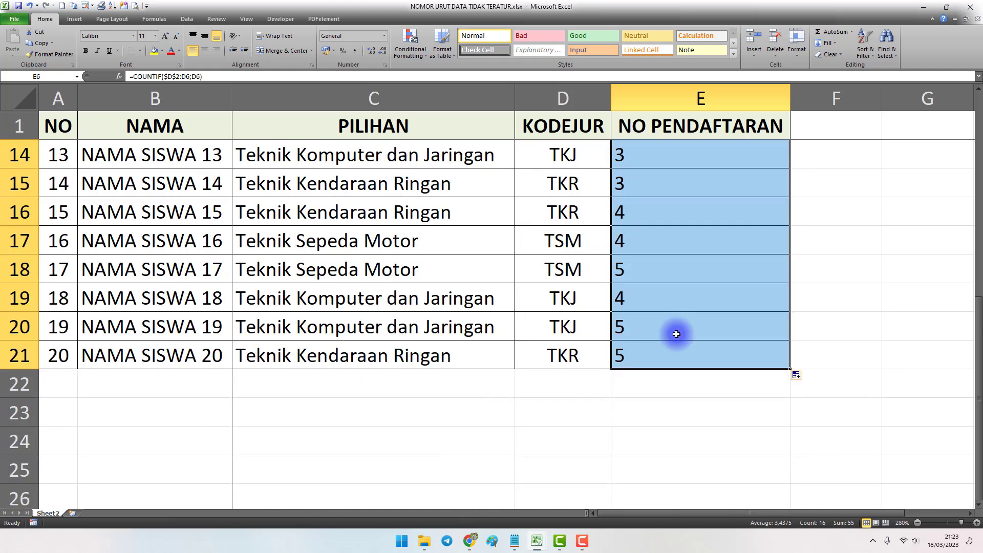
{"action": "scroll", "coordinate": [665, 307], "scroll_direction": "down", "scroll_amount": 3}
{"action": "left_click", "coordinate": [633, 218]}
{"action": "left_click", "coordinate": [630, 185]}
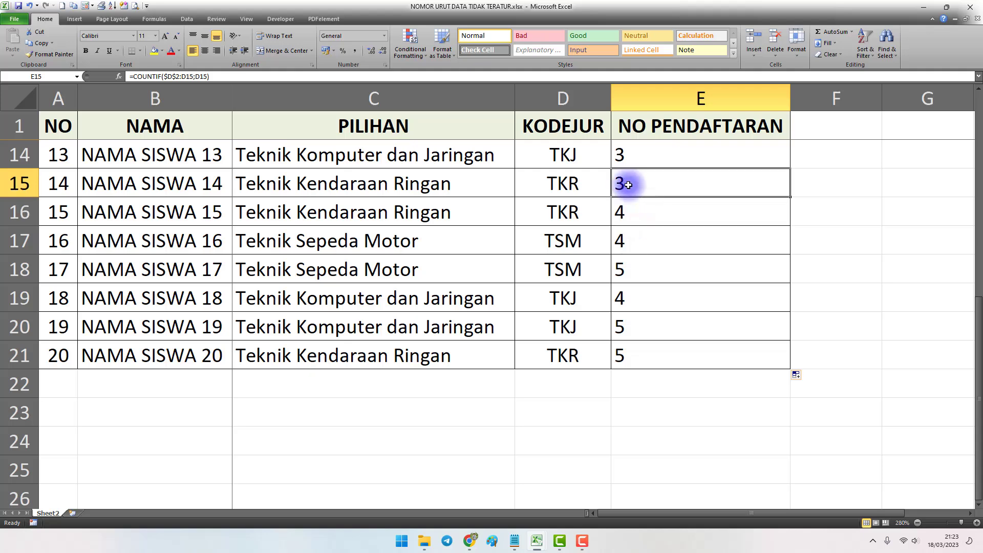
{"action": "left_click", "coordinate": [634, 323]}
{"action": "left_click", "coordinate": [645, 293]}
{"action": "scroll", "coordinate": [645, 294], "scroll_direction": "up", "scroll_amount": 4}
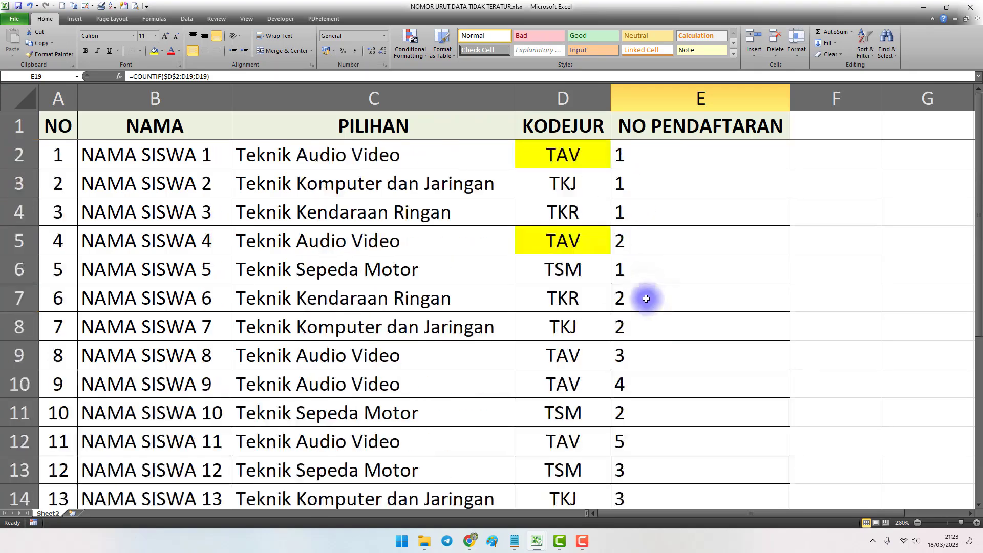
Step: Highlight all the TAV codes in D2, D5, D9, D10 and D12 with a yellow fill
{"action": "left_click", "coordinate": [572, 159]}
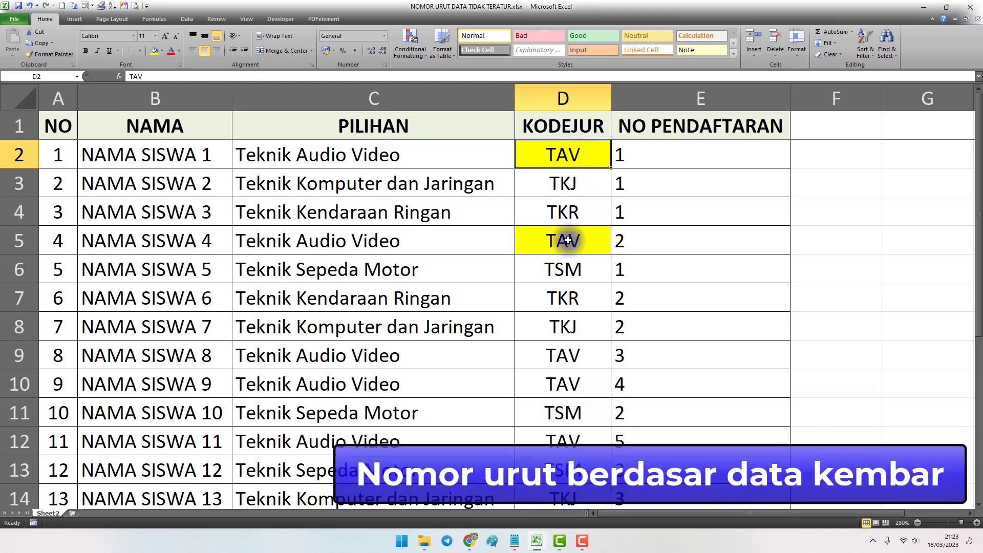
{"action": "left_click", "coordinate": [568, 242], "text": "ctrl"}
{"action": "left_click", "coordinate": [589, 356], "text": "ctrl"}
{"action": "left_click", "coordinate": [591, 382], "text": "ctrl"}
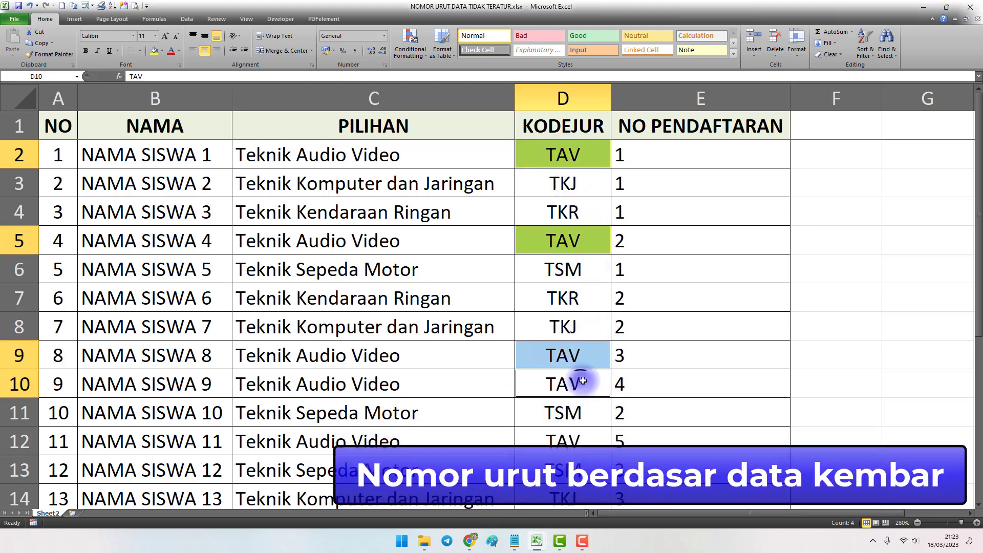
{"action": "scroll", "coordinate": [597, 380], "scroll_direction": "down", "scroll_amount": 2}
{"action": "left_click", "coordinate": [566, 269], "text": "ctrl"}
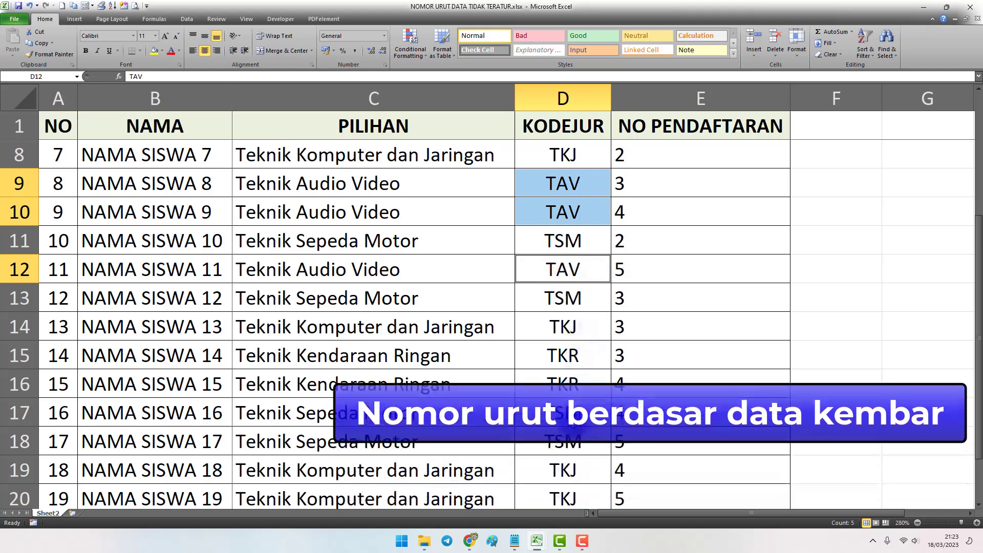
{"action": "scroll", "coordinate": [581, 424], "scroll_direction": "down", "scroll_amount": 3}
{"action": "scroll", "coordinate": [581, 423], "scroll_direction": "up", "scroll_amount": 3}
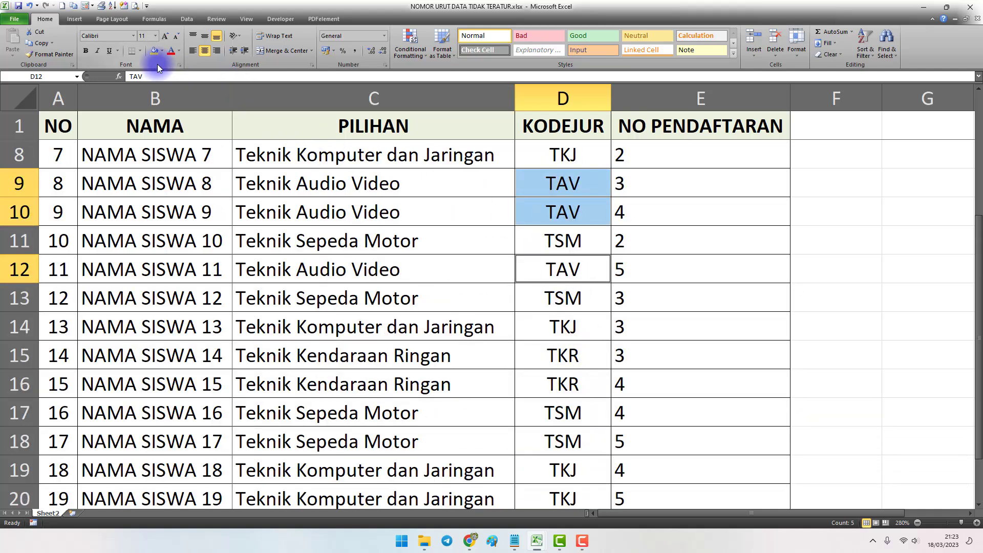
{"action": "scroll", "coordinate": [643, 263], "scroll_direction": "up", "scroll_amount": 2}
{"action": "scroll", "coordinate": [643, 324], "scroll_direction": "down", "scroll_amount": 2}
Step: Check the numbers beside the highlighted TAV codes and compare the first number of each major in E2:E4 and E6
{"action": "left_click", "coordinate": [637, 297]}
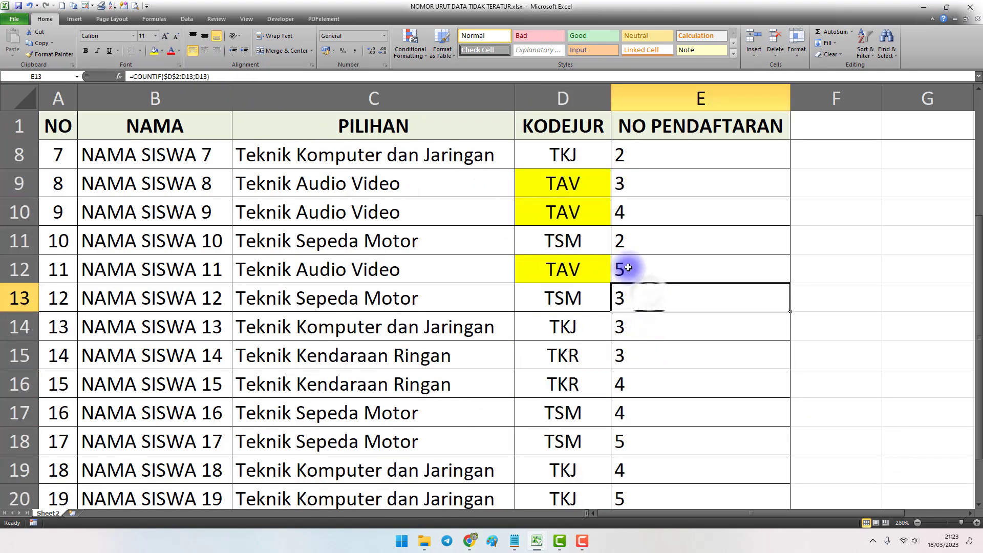
{"action": "left_click", "coordinate": [666, 266]}
{"action": "scroll", "coordinate": [665, 266], "scroll_direction": "up", "scroll_amount": 2}
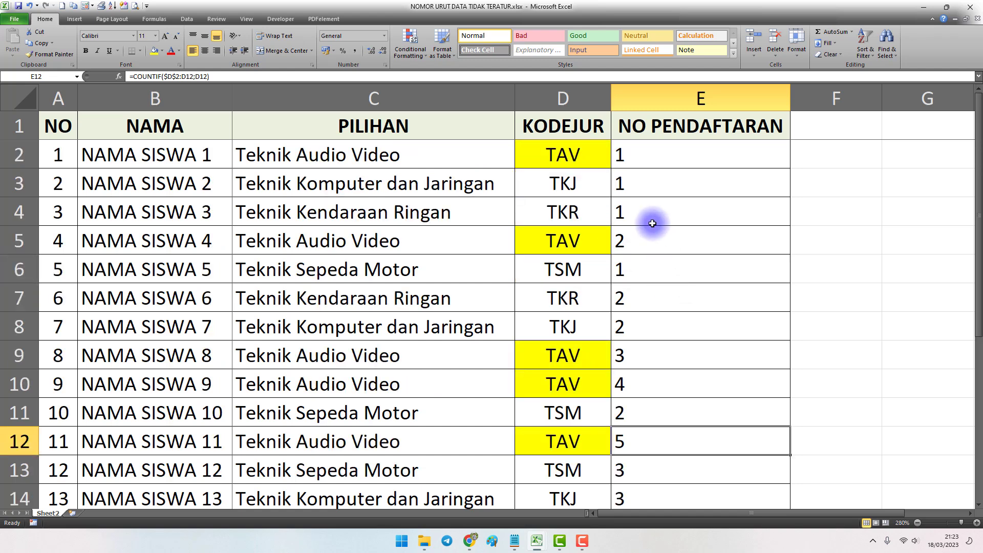
{"action": "left_click", "coordinate": [639, 158]}
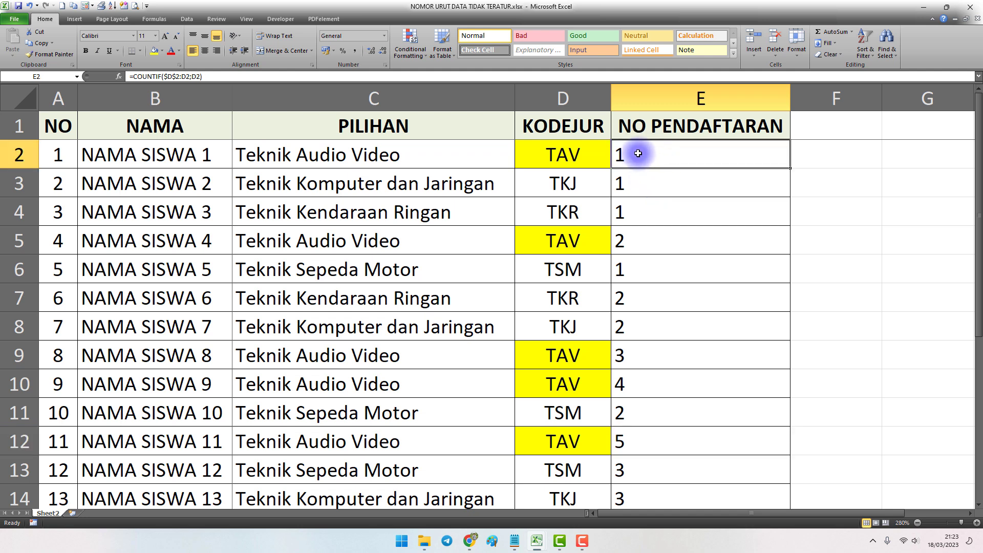
{"action": "left_click", "coordinate": [634, 185]}
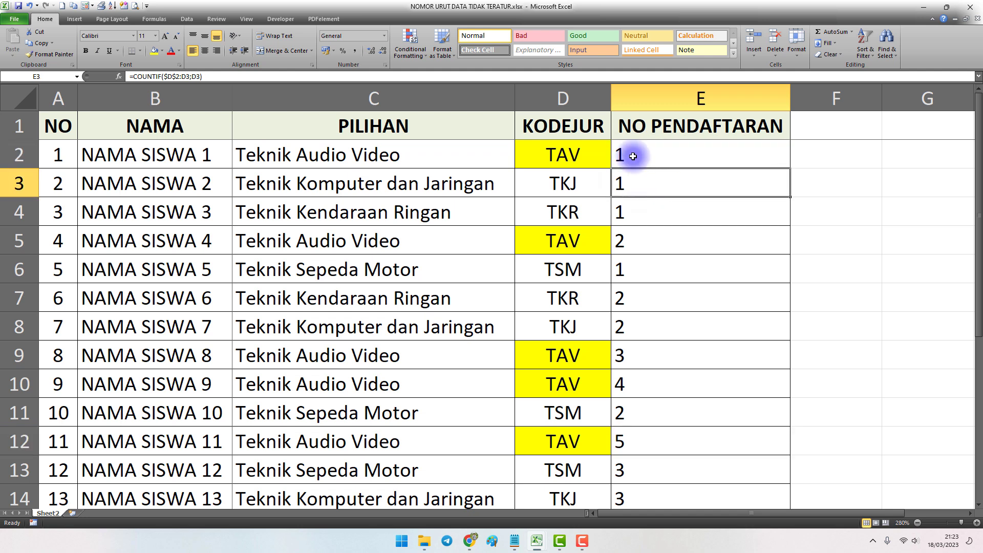
{"action": "left_click_drag", "start_coordinate": [637, 153], "coordinate": [638, 201]}
{"action": "left_click", "coordinate": [636, 276], "text": "ctrl"}
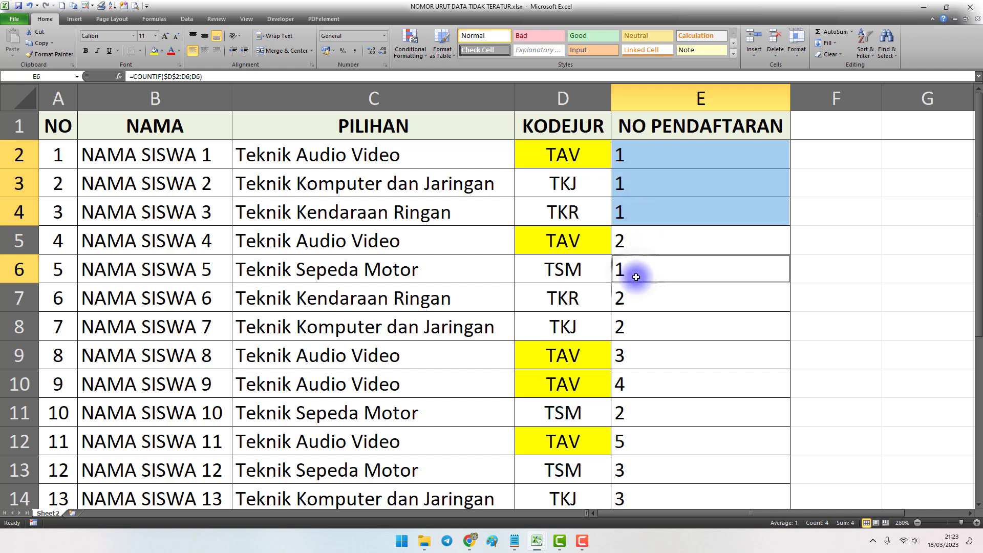
{"action": "left_click", "coordinate": [627, 153]}
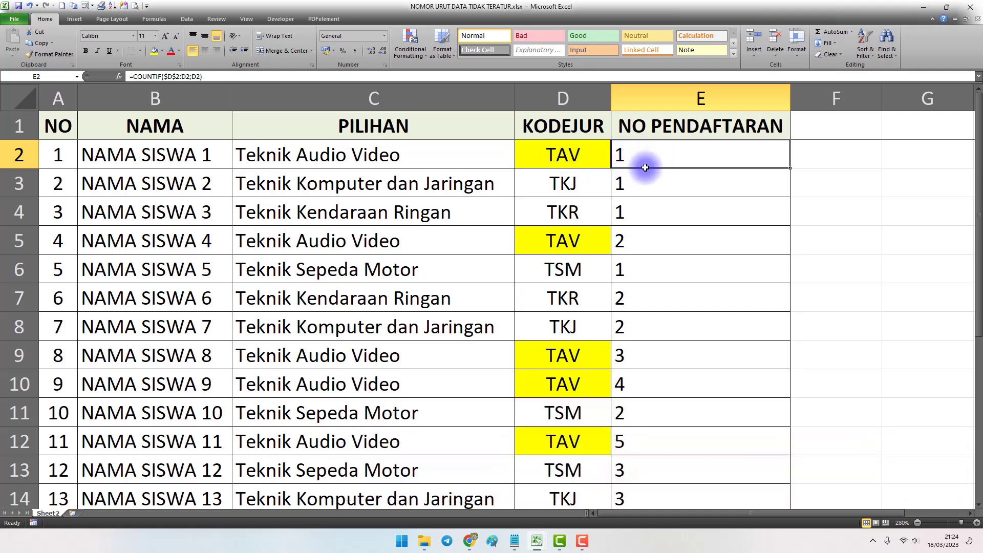
{"action": "left_click", "coordinate": [568, 185]}
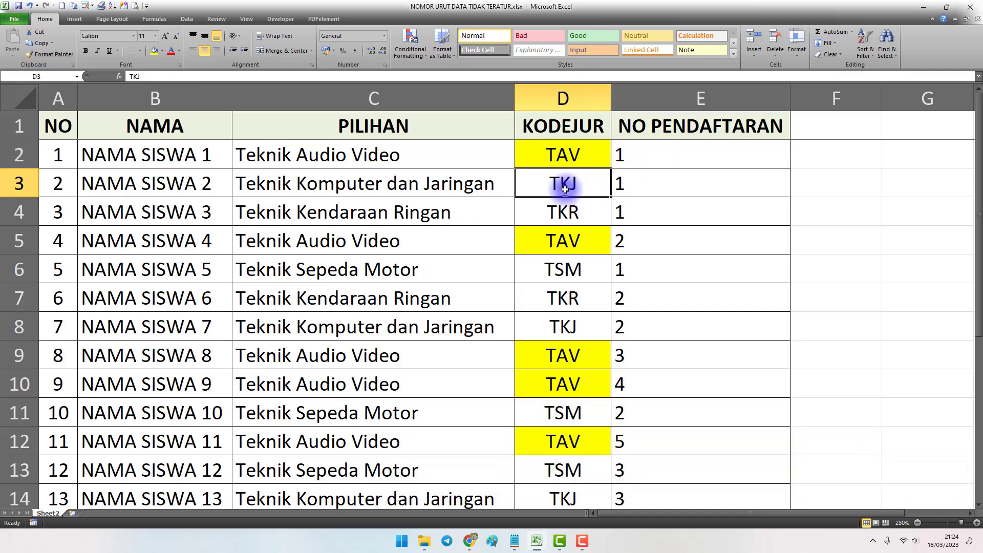
{"action": "left_click", "coordinate": [656, 155]}
{"action": "double_click", "coordinate": [656, 155]}
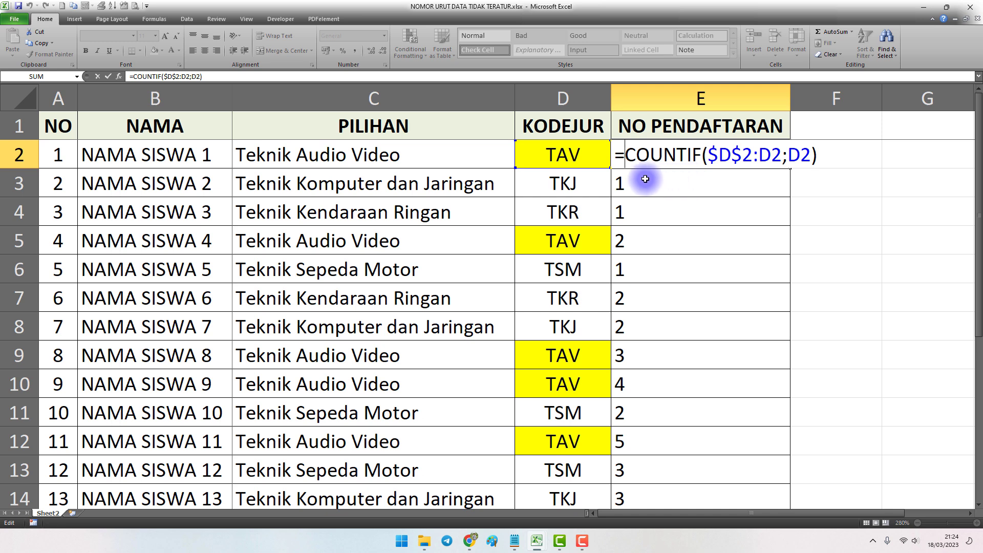
{"action": "key", "text": "Escape"}
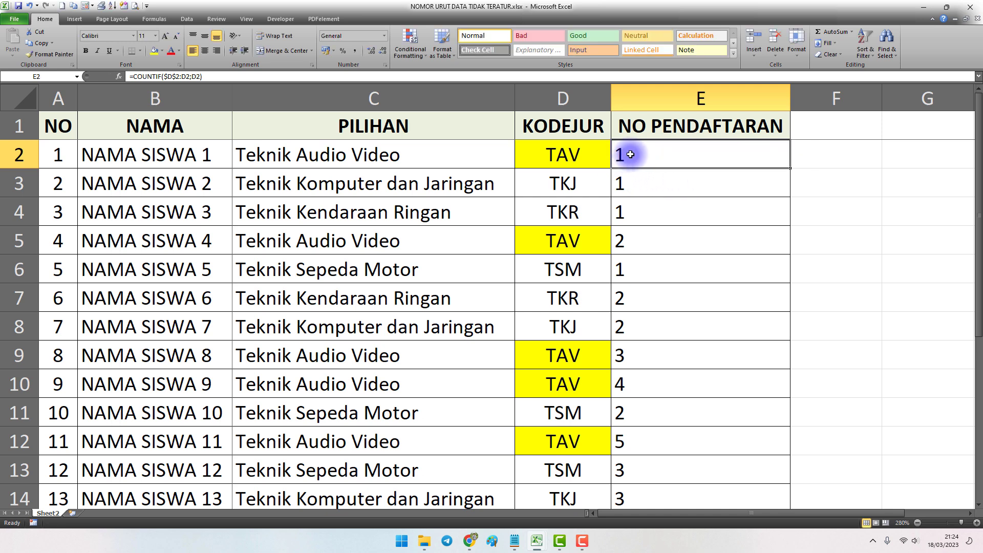
Step: Prefix the formula in E2 with the major code and a space so it reads =D2&" "&COUNTIF($D$2:D2;D2)
{"action": "double_click", "coordinate": [629, 154]}
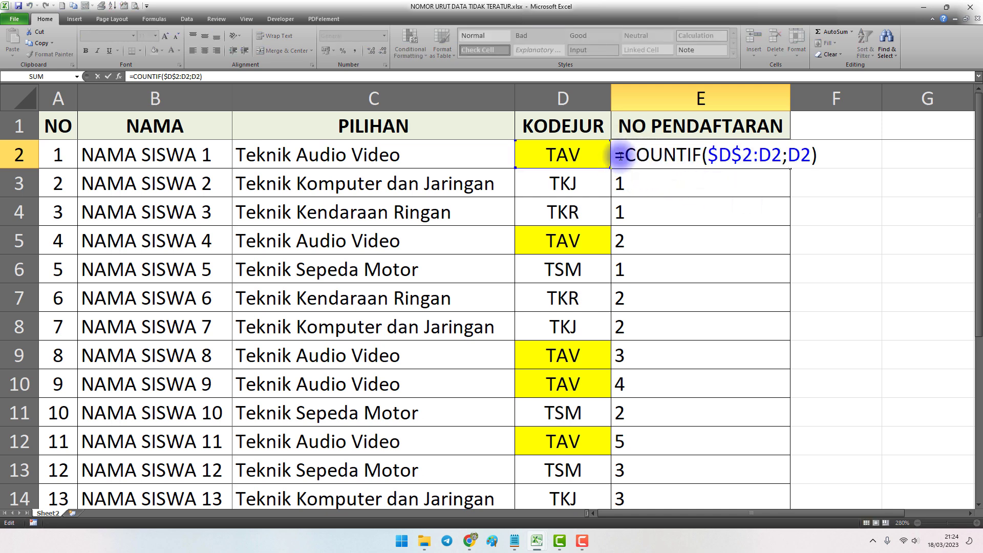
{"action": "left_click", "coordinate": [625, 154]}
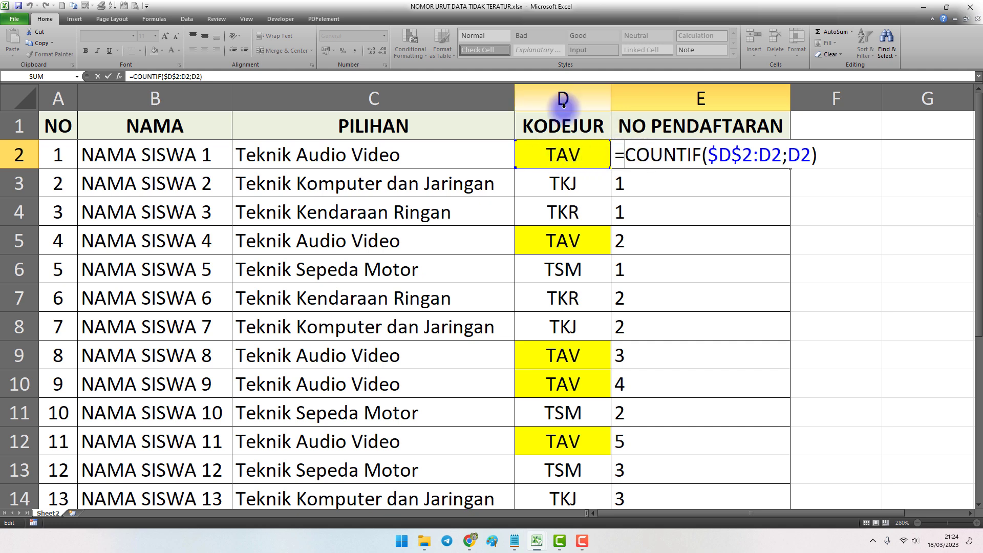
{"action": "left_click", "coordinate": [563, 156]}
{"action": "left_click", "coordinate": [643, 154]}
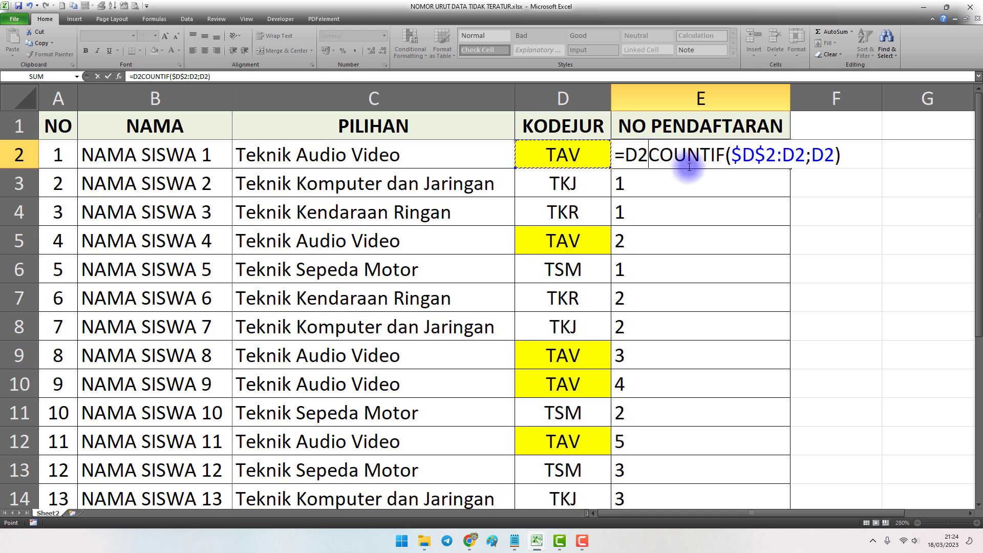
{"action": "type", "text": "&"}
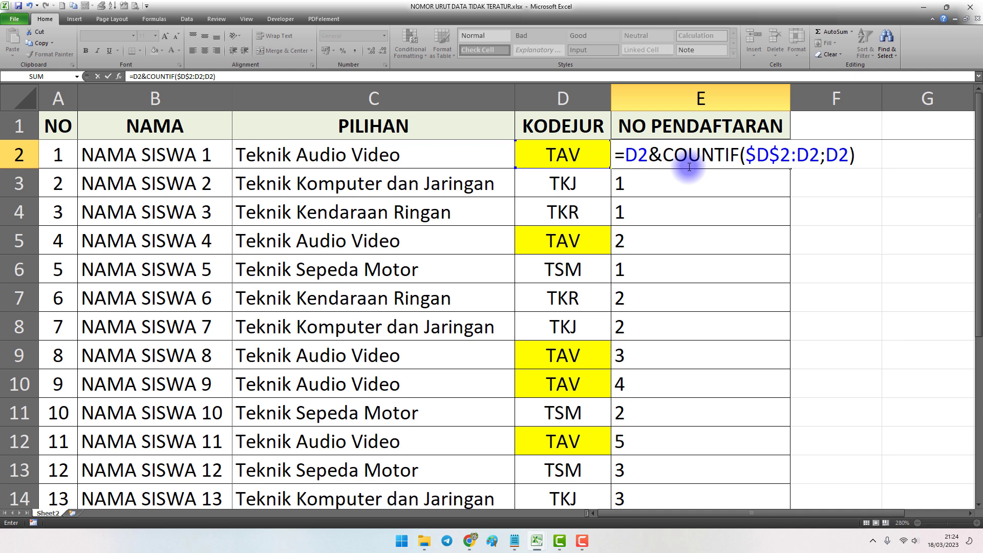
{"action": "type", "text": "\""}
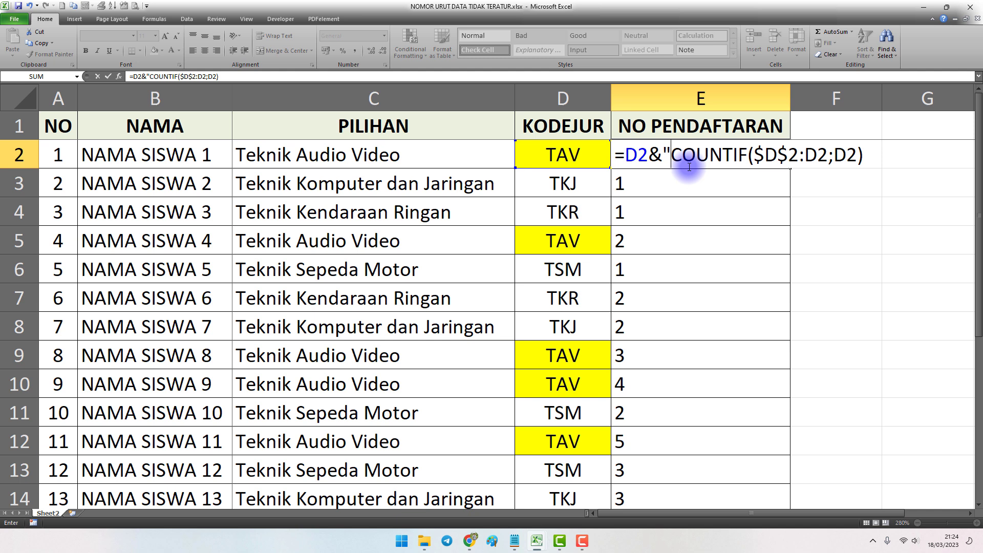
{"action": "type", "text": " \""}
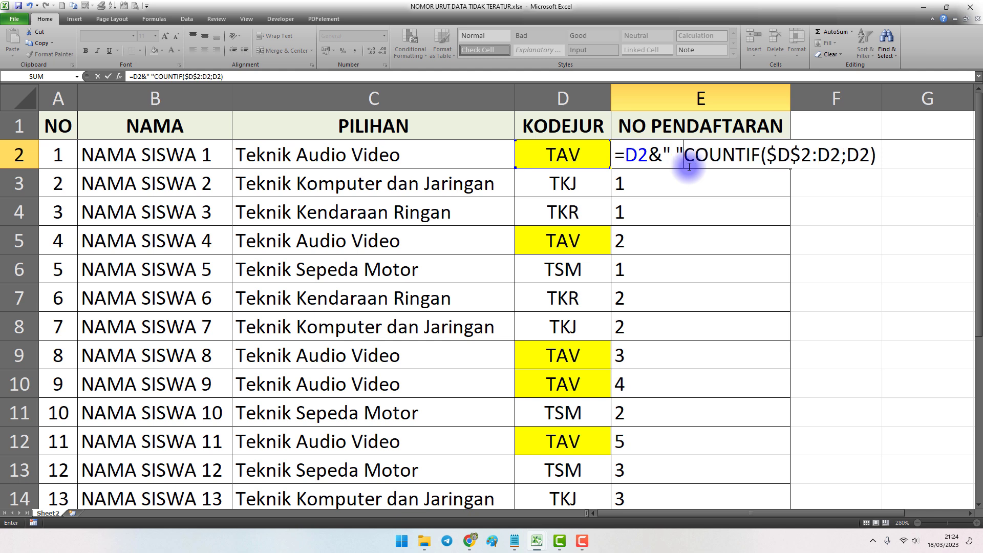
{"action": "type", "text": "&"}
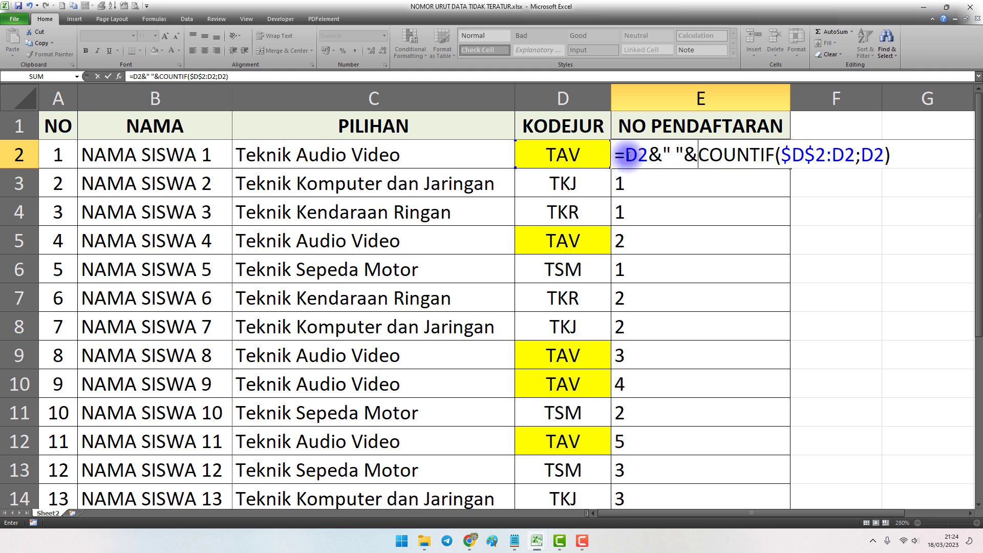
{"action": "left_click_drag", "start_coordinate": [627, 154], "coordinate": [638, 155]}
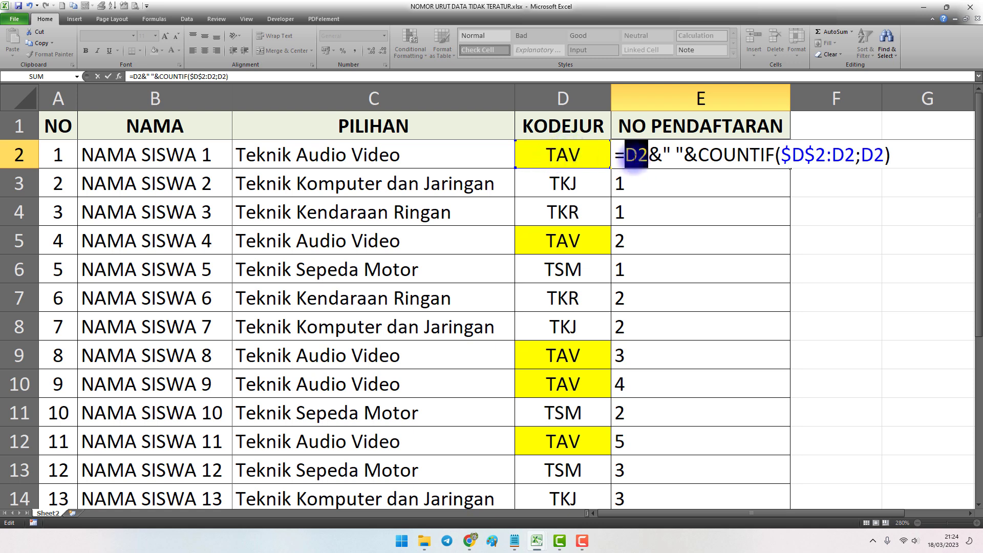
{"action": "left_click_drag", "start_coordinate": [664, 154], "coordinate": [683, 154]}
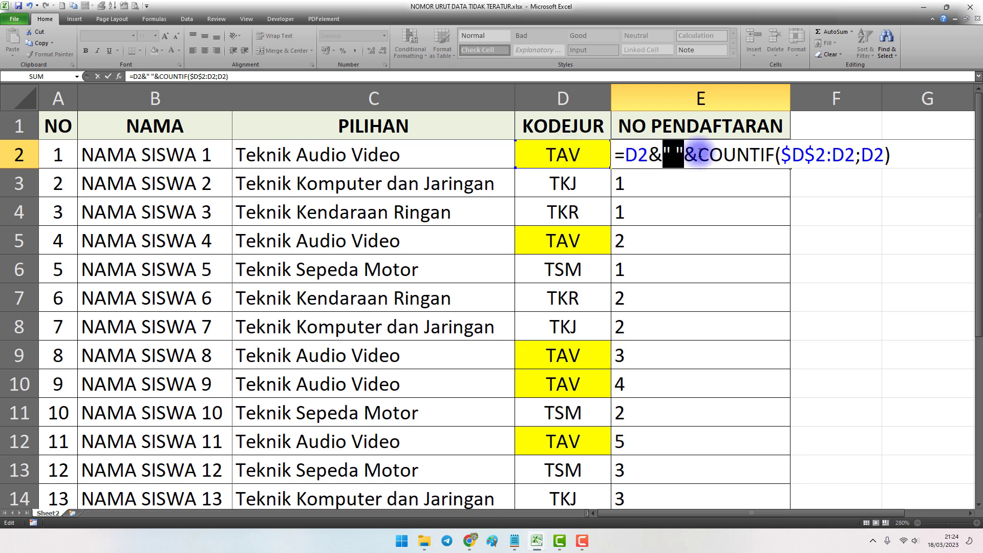
{"action": "double_click", "coordinate": [701, 154]}
{"action": "left_click", "coordinate": [638, 154]}
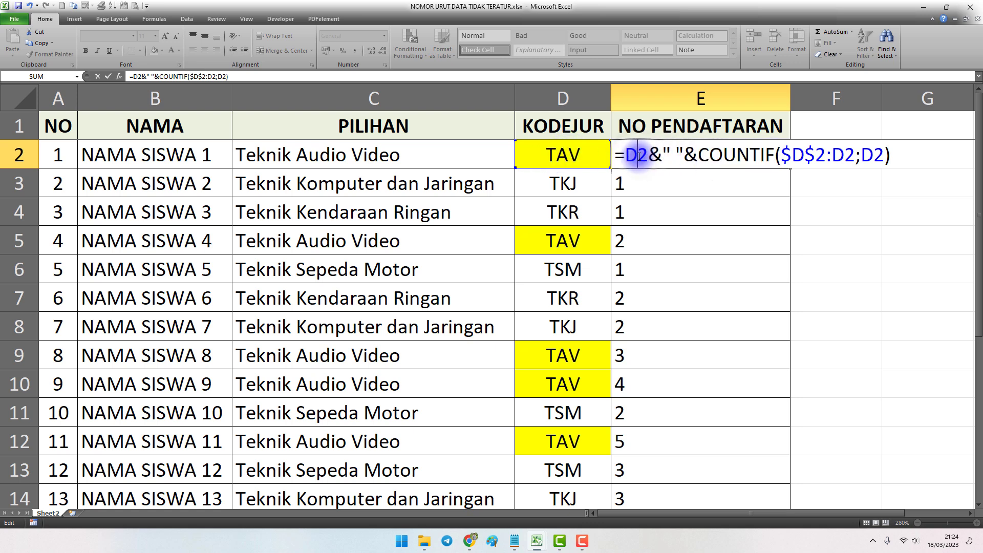
{"action": "key", "text": "Return"}
{"action": "left_click", "coordinate": [640, 155]}
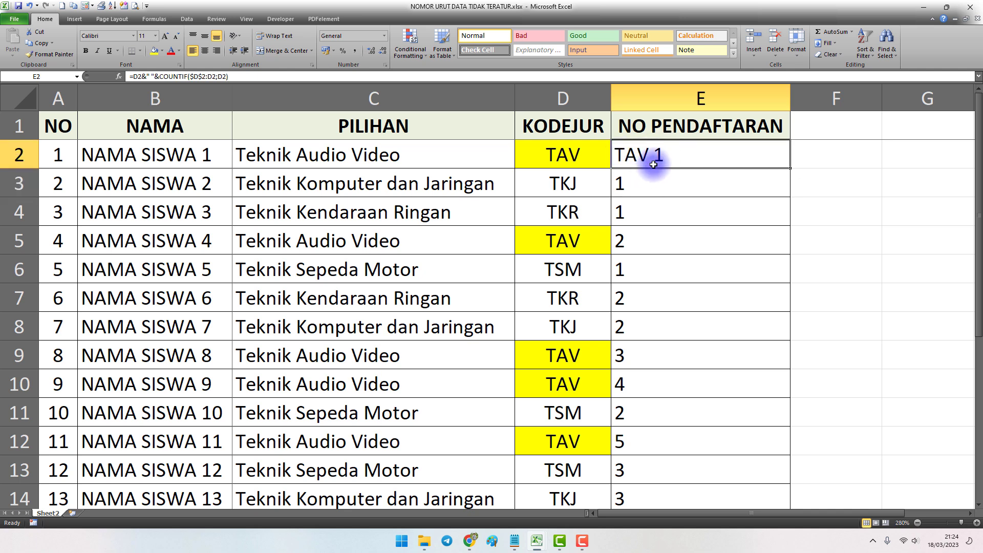
Step: Compare the prefixed number in E2 with the plain numbers in E3:E4 and review the formula in E2
{"action": "left_click", "coordinate": [640, 184]}
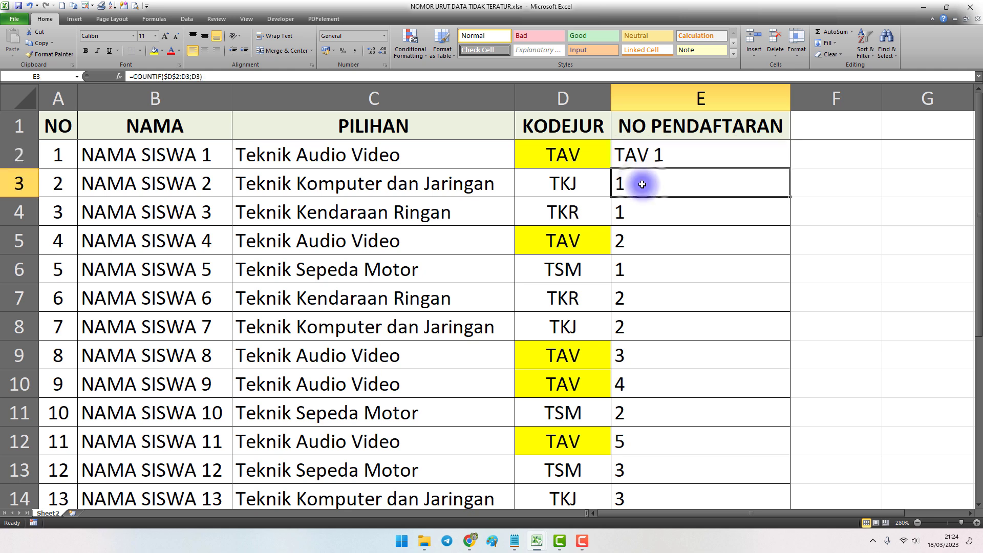
{"action": "left_click", "coordinate": [644, 215]}
{"action": "left_click_drag", "start_coordinate": [684, 163], "coordinate": [671, 210]}
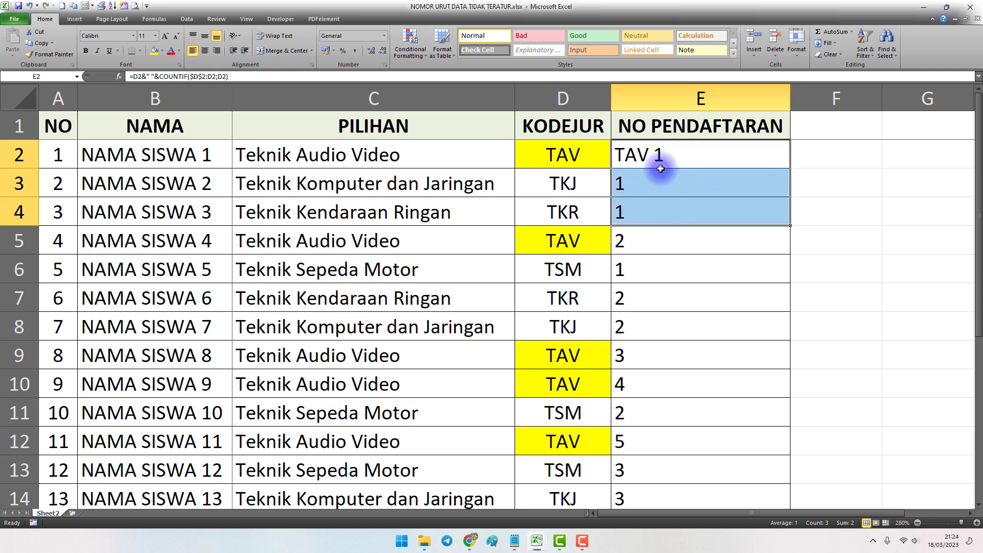
{"action": "left_click", "coordinate": [655, 151]}
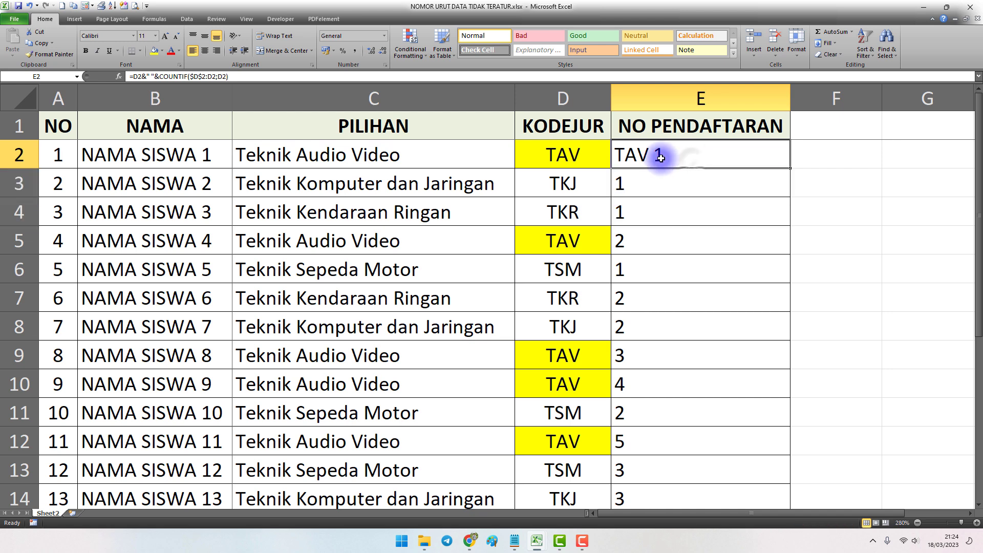
{"action": "double_click", "coordinate": [643, 156]}
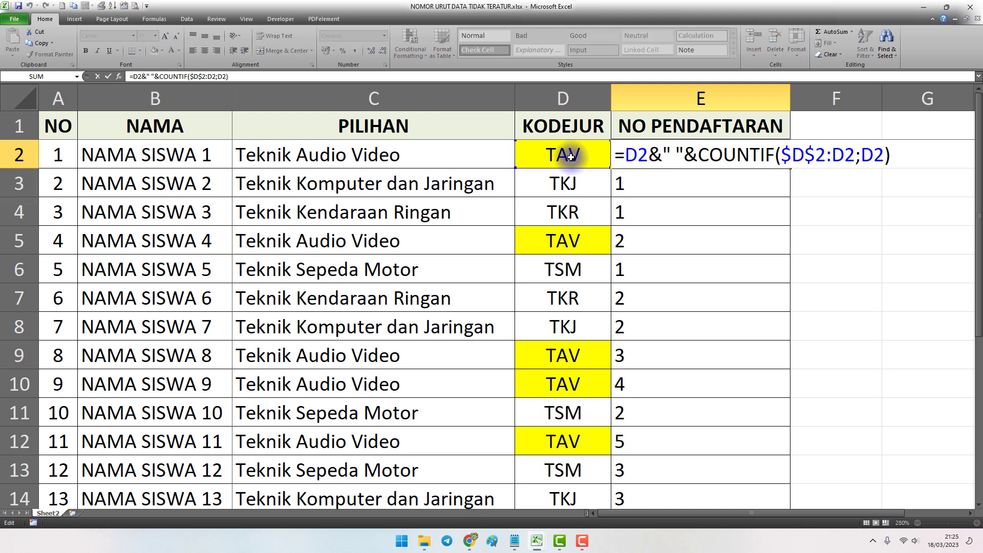
{"action": "key", "text": "ctrl+Return"}
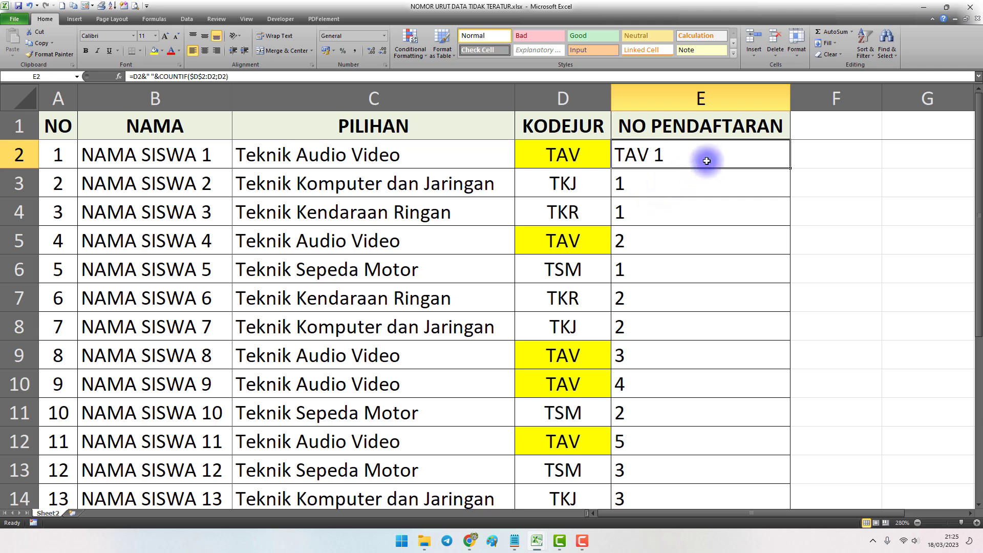
Step: Fill the prefixed formula from E2 down to E4 and check the code and number in each of these cells
{"action": "left_click_drag", "start_coordinate": [790, 169], "coordinate": [783, 215]}
{"action": "left_click", "coordinate": [633, 188]}
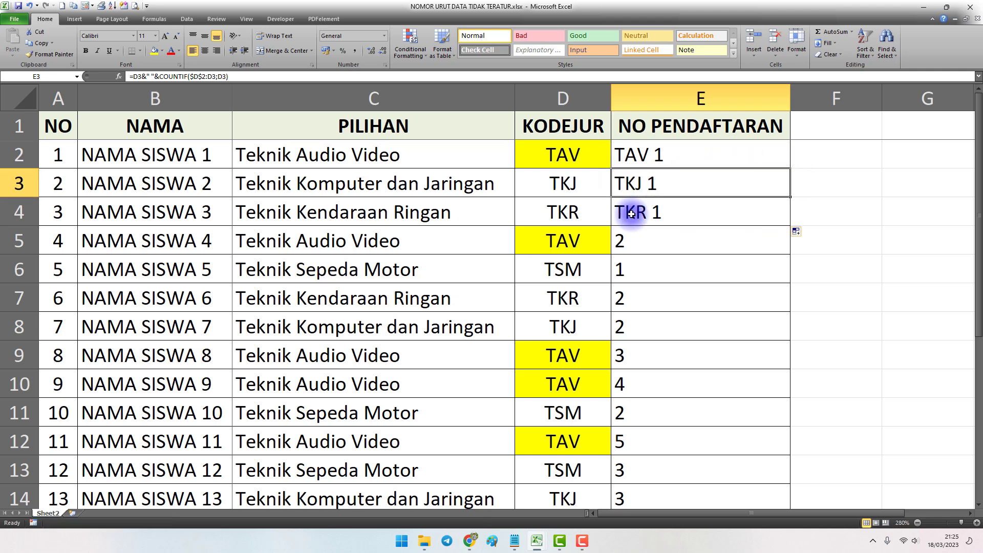
{"action": "left_click", "coordinate": [589, 163]}
{"action": "left_click", "coordinate": [633, 160]}
{"action": "left_click", "coordinate": [635, 185]}
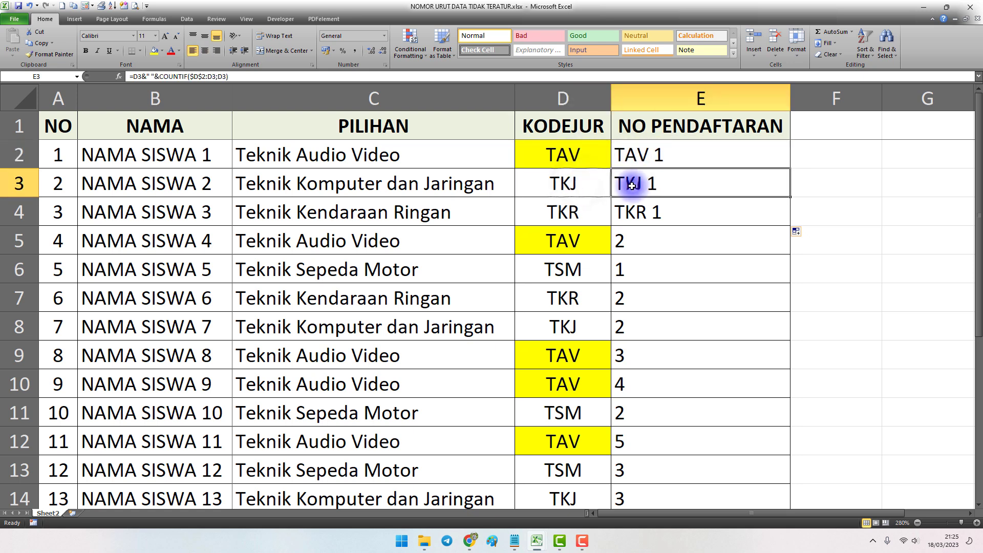
{"action": "left_click", "coordinate": [636, 217]}
{"action": "left_click", "coordinate": [715, 217]}
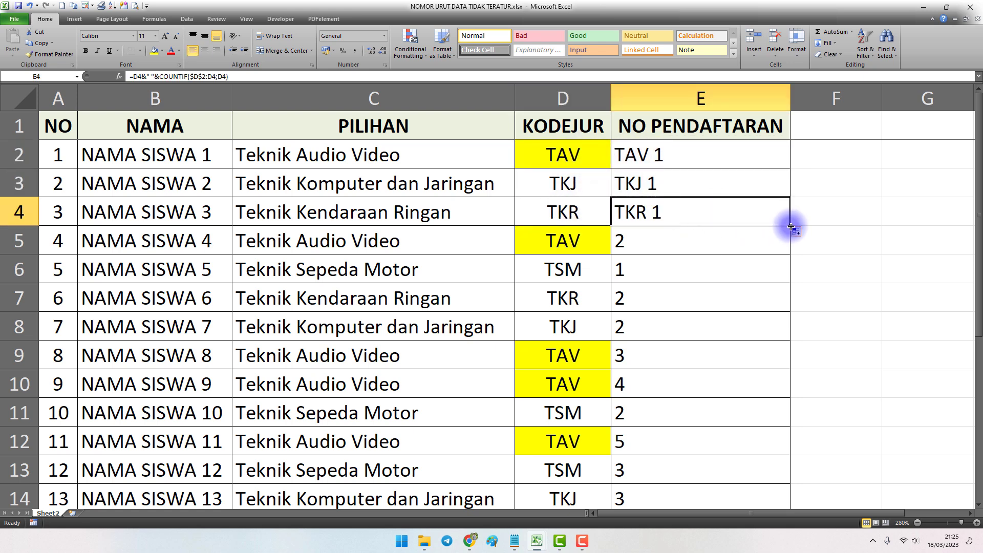
Step: Fill the prefixed formula from E4 down to the last student row, E21, and check the column
{"action": "double_click", "coordinate": [791, 226]}
{"action": "left_click", "coordinate": [691, 248]}
{"action": "scroll", "coordinate": [713, 263], "scroll_direction": "down", "scroll_amount": 5}
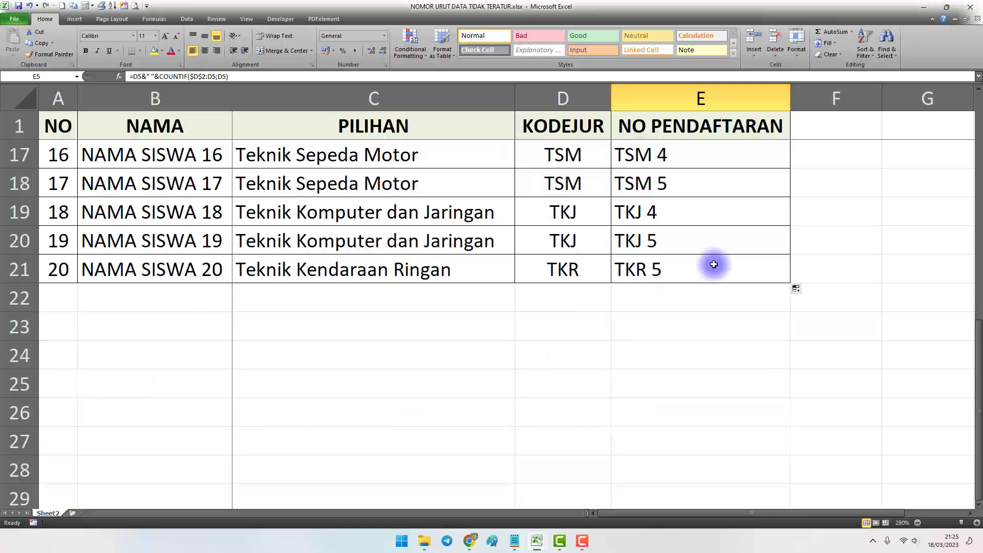
{"action": "scroll", "coordinate": [666, 266], "scroll_direction": "up", "scroll_amount": 5}
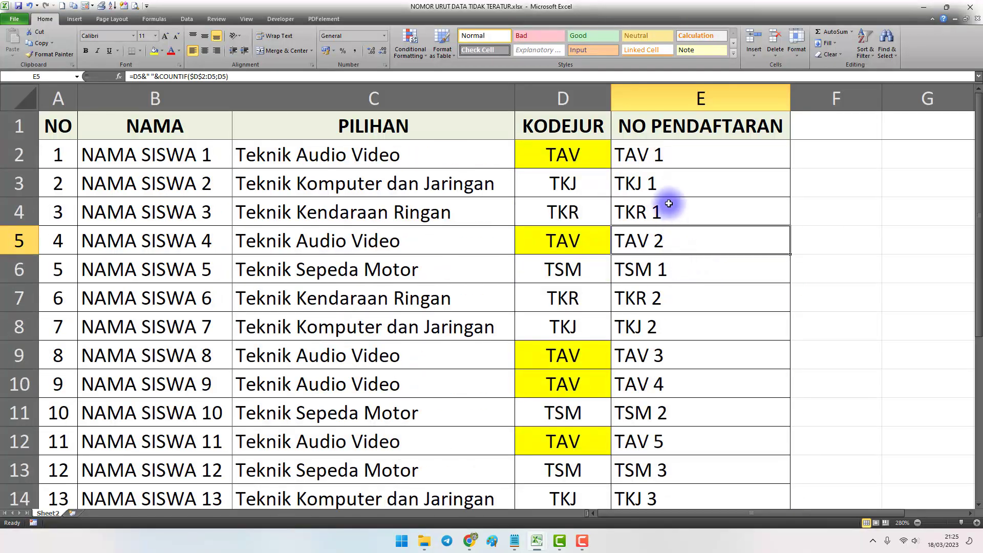
{"action": "left_click", "coordinate": [668, 185]}
{"action": "left_click", "coordinate": [668, 153]}
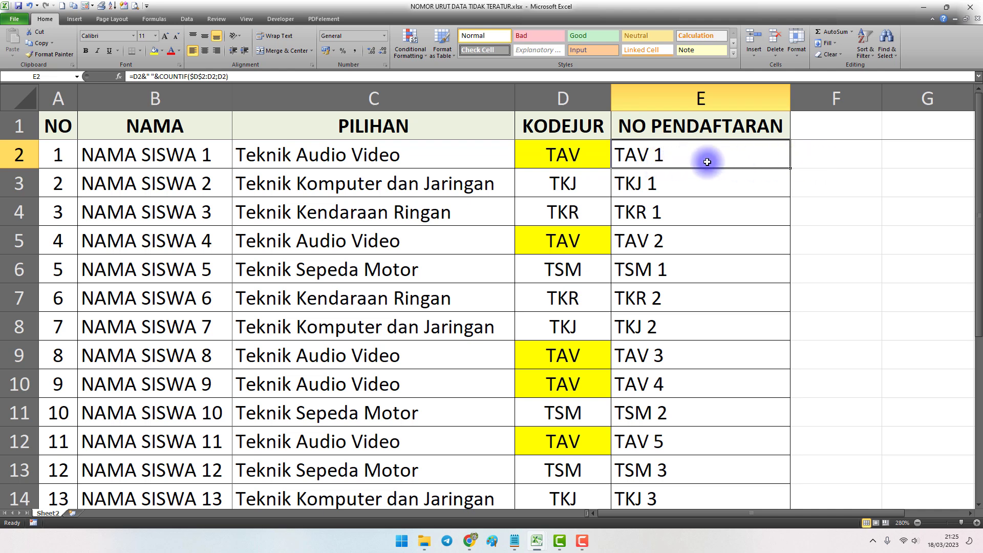
Step: Wrap the COUNTIF part of the E2 formula in a TEXT function with the four-digit format "0000"
{"action": "double_click", "coordinate": [649, 157]}
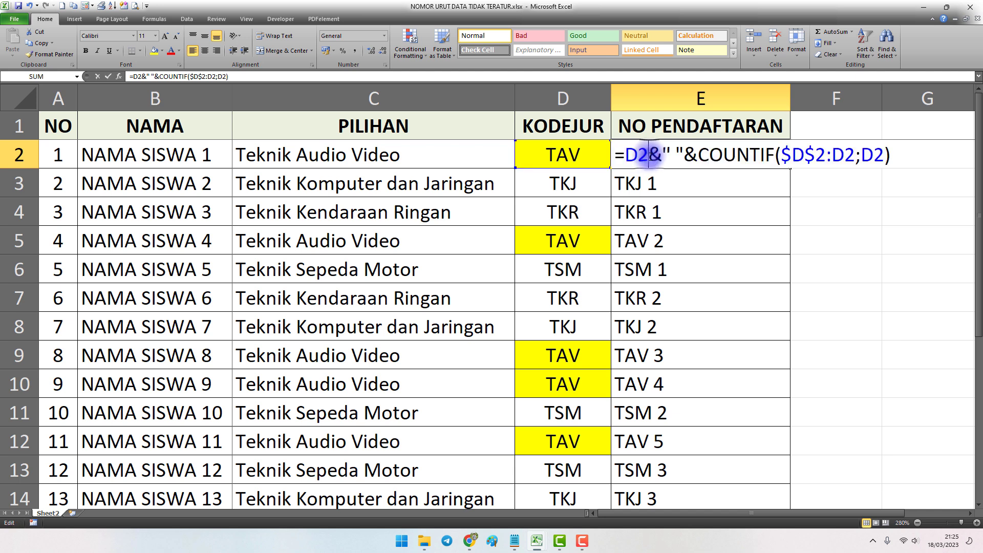
{"action": "left_click", "coordinate": [696, 155]}
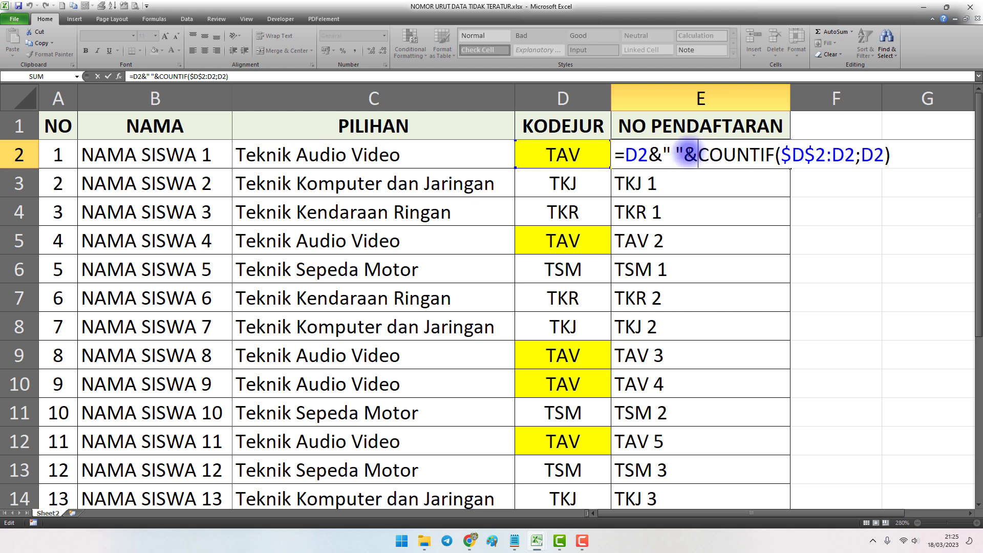
{"action": "left_click_drag", "start_coordinate": [685, 153], "coordinate": [713, 161]}
{"action": "left_click", "coordinate": [701, 155]}
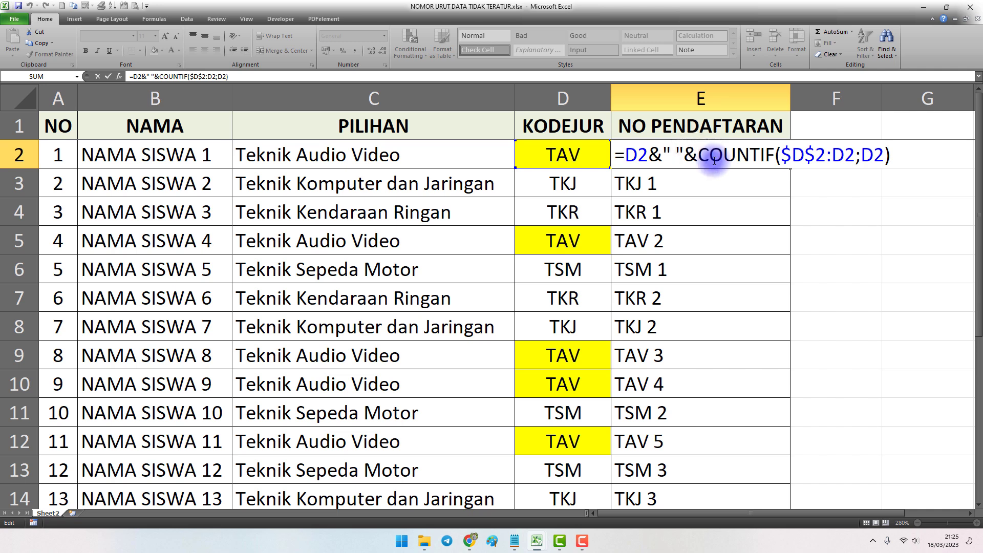
{"action": "type", "text": "text"}
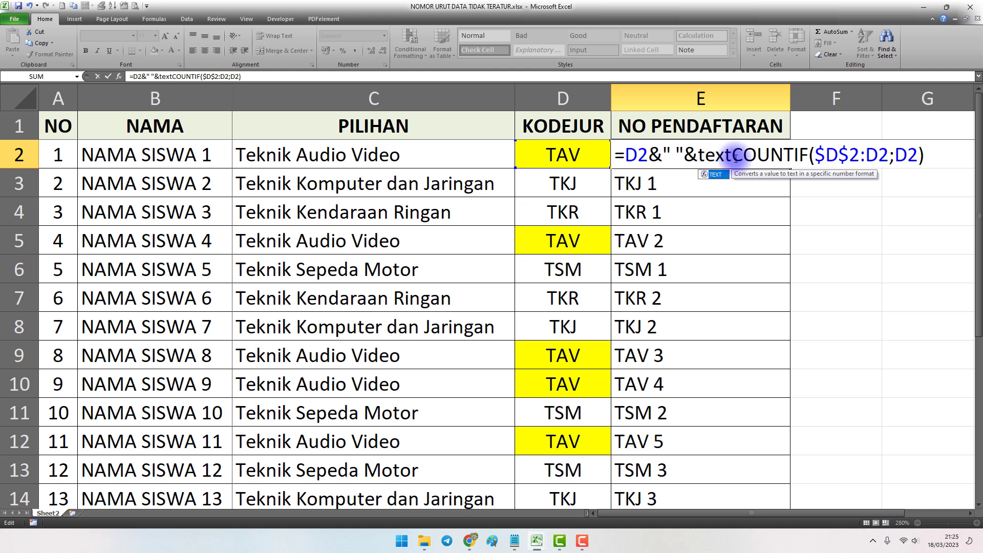
{"action": "type", "text": "("}
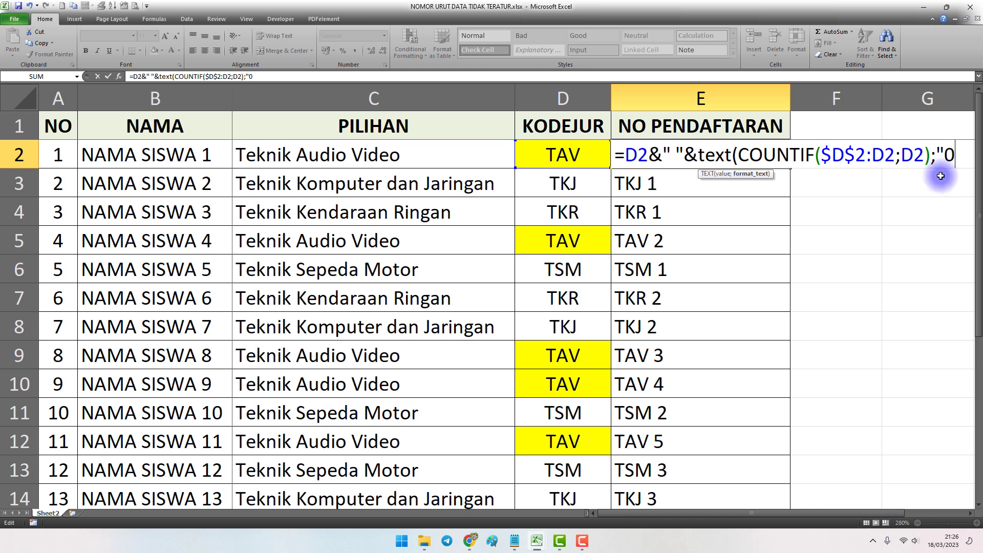
{"action": "type", "text": "000"}
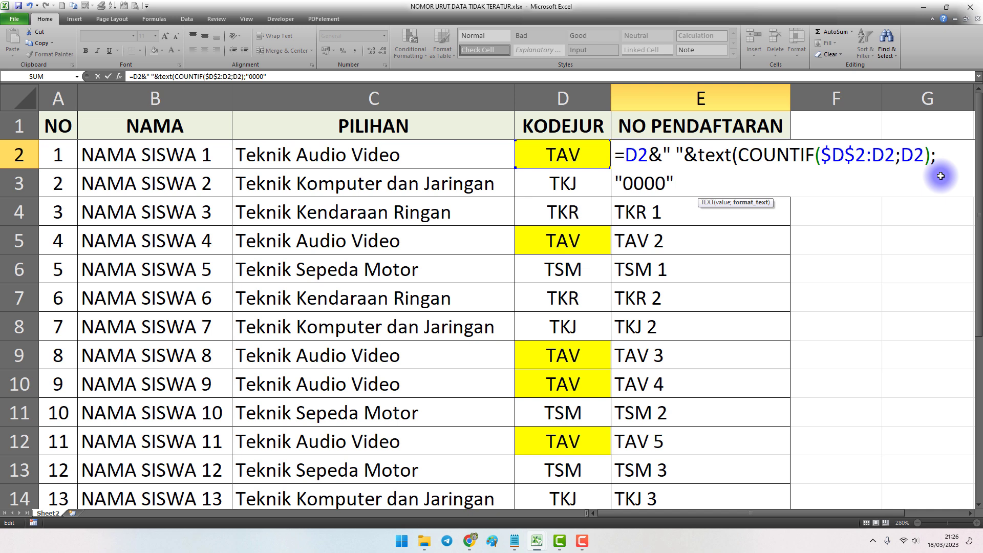
{"action": "key", "text": "Return"}
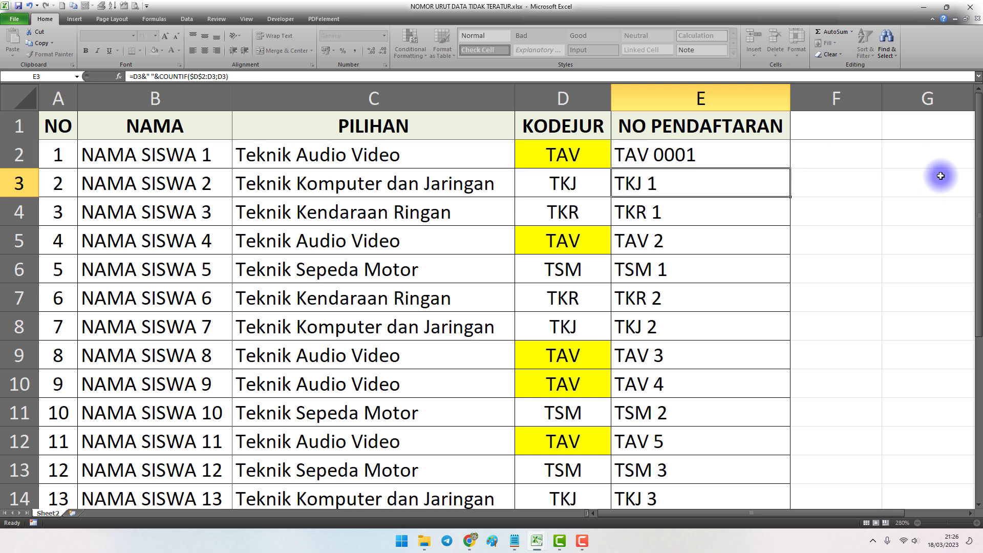
{"action": "left_click", "coordinate": [723, 158]}
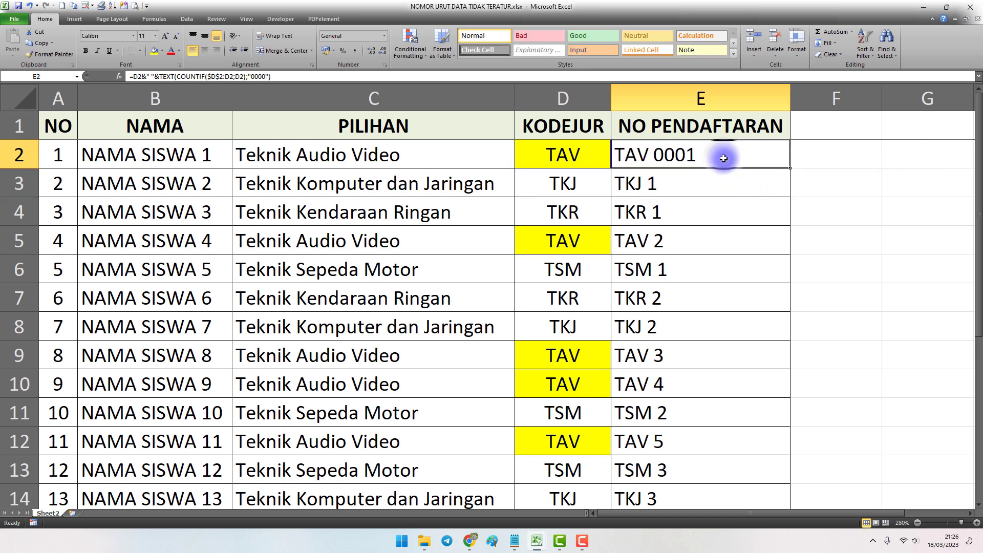
Step: Shorten the TEXT format in E2 to "000" and fill the formula down to the last student row, E21
{"action": "double_click", "coordinate": [687, 156]}
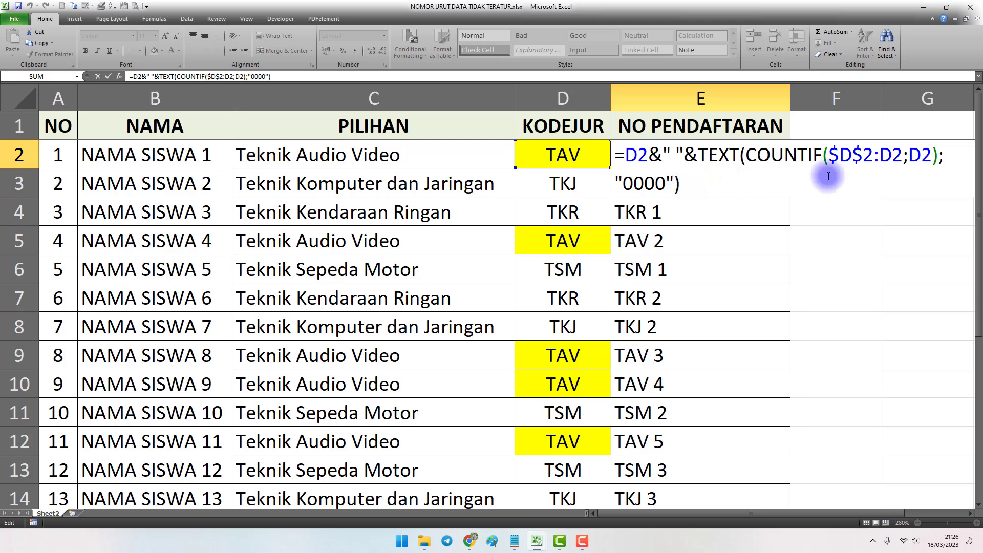
{"action": "left_click_drag", "start_coordinate": [672, 183], "coordinate": [621, 182]}
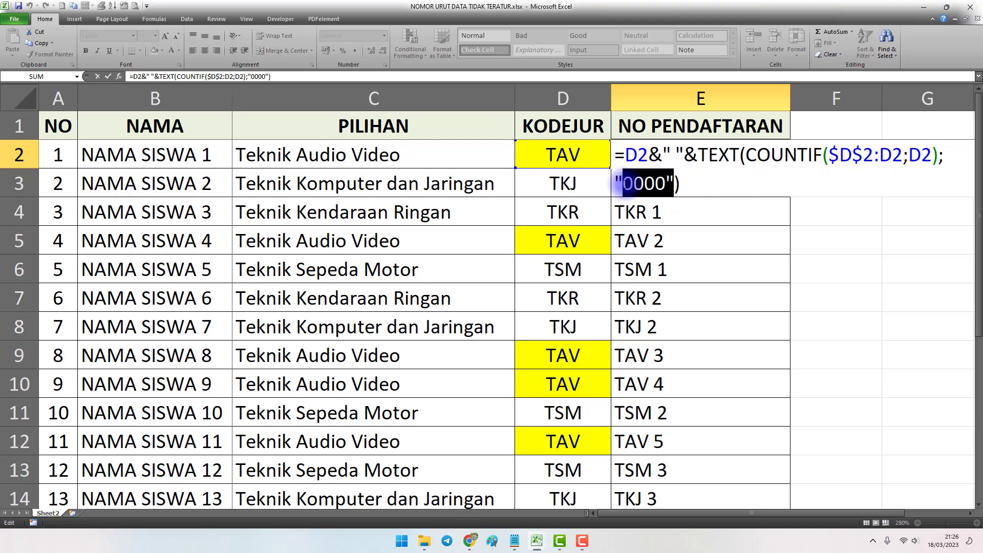
{"action": "left_click", "coordinate": [655, 183]}
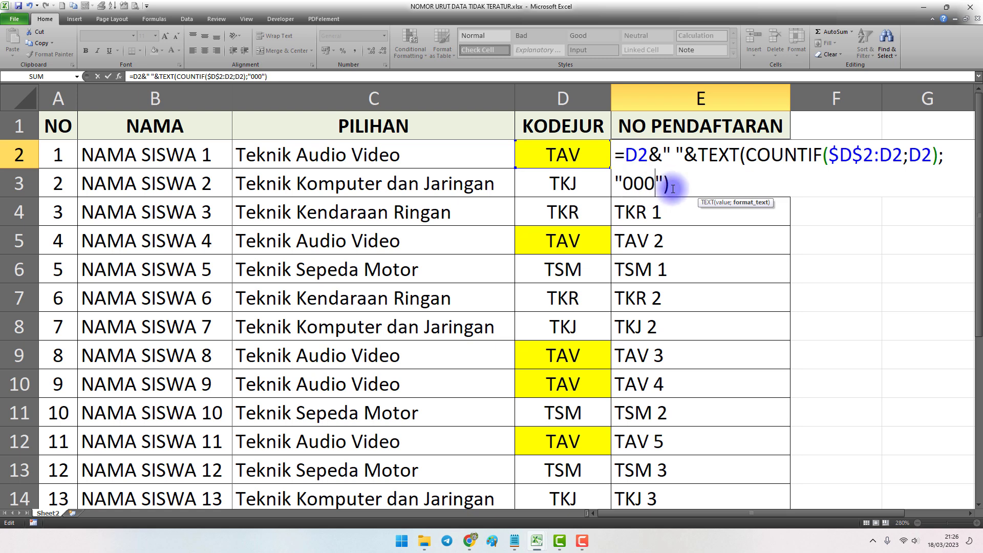
{"action": "key", "text": "Return"}
{"action": "left_click", "coordinate": [676, 156]}
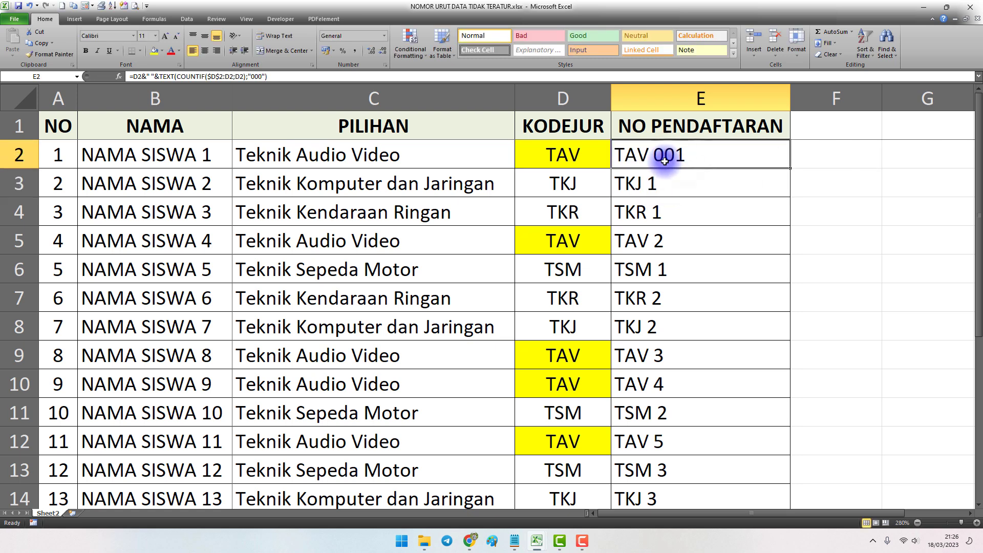
{"action": "double_click", "coordinate": [790, 168]}
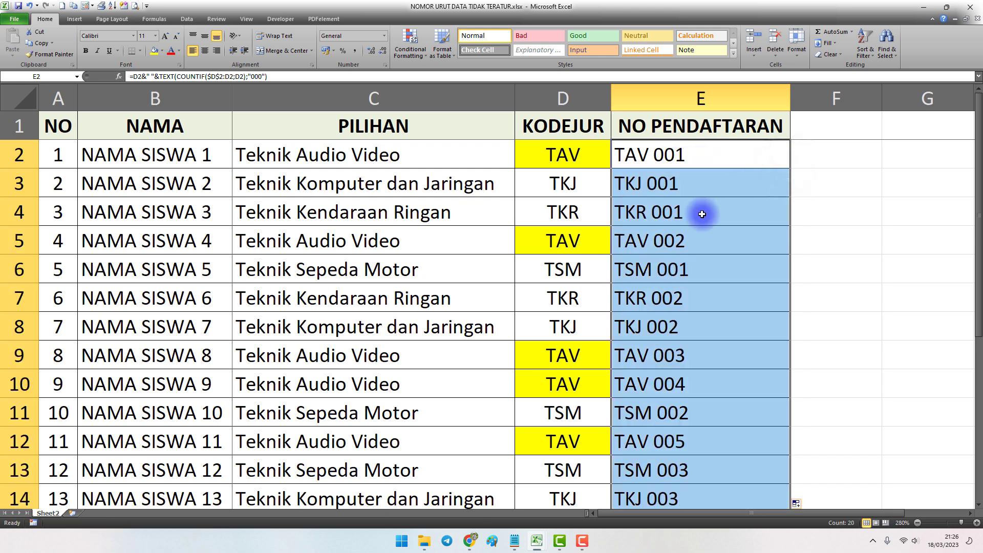
Step: Lengthen the TEXT format in E2 to "0000", fill the formula down to E21 and check the registration numbers
{"action": "scroll", "coordinate": [708, 226], "scroll_direction": "down", "scroll_amount": 5}
{"action": "scroll", "coordinate": [712, 239], "scroll_direction": "up", "scroll_amount": 5}
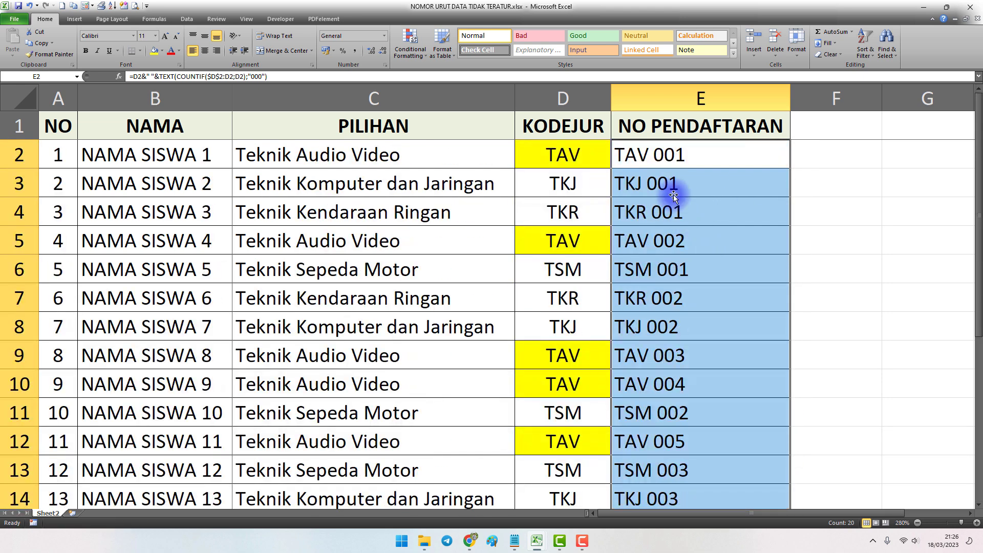
{"action": "double_click", "coordinate": [671, 154]}
{"action": "left_click", "coordinate": [633, 186]}
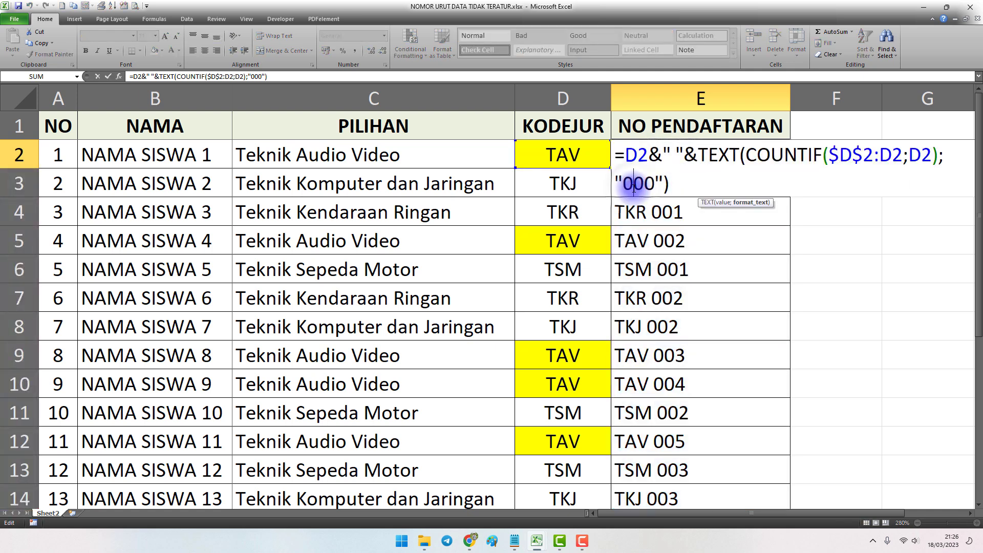
{"action": "type", "text": "0"}
{"action": "key", "text": "Return"}
{"action": "left_click", "coordinate": [713, 151]}
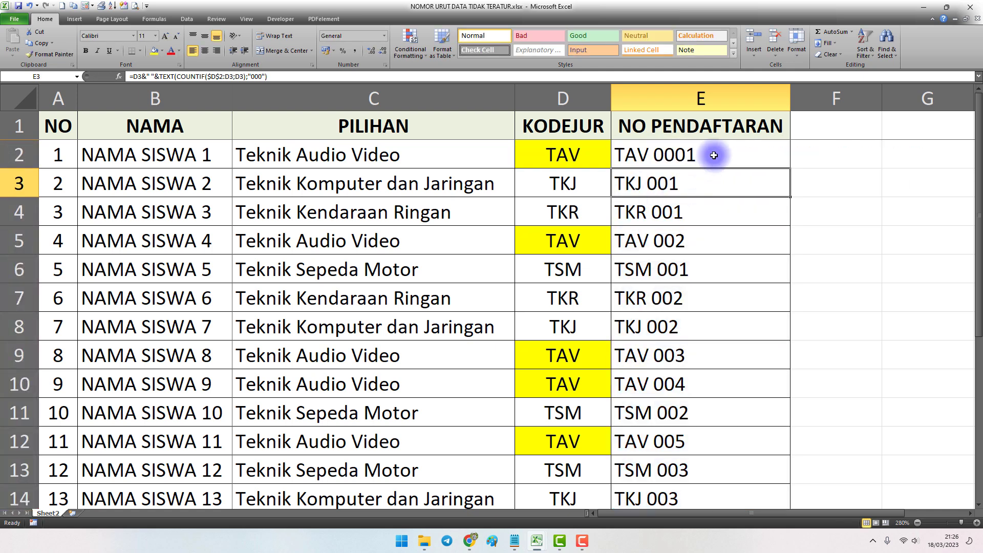
{"action": "double_click", "coordinate": [790, 169]}
{"action": "scroll", "coordinate": [715, 180], "scroll_direction": "down", "scroll_amount": 5}
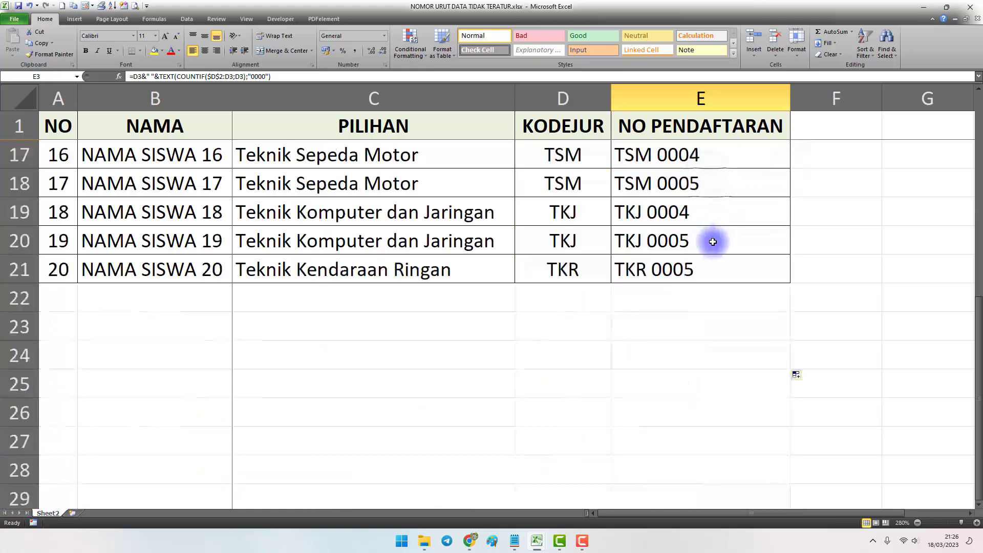
{"action": "scroll", "coordinate": [715, 241], "scroll_direction": "up", "scroll_amount": 5}
{"action": "left_click", "coordinate": [669, 195]}
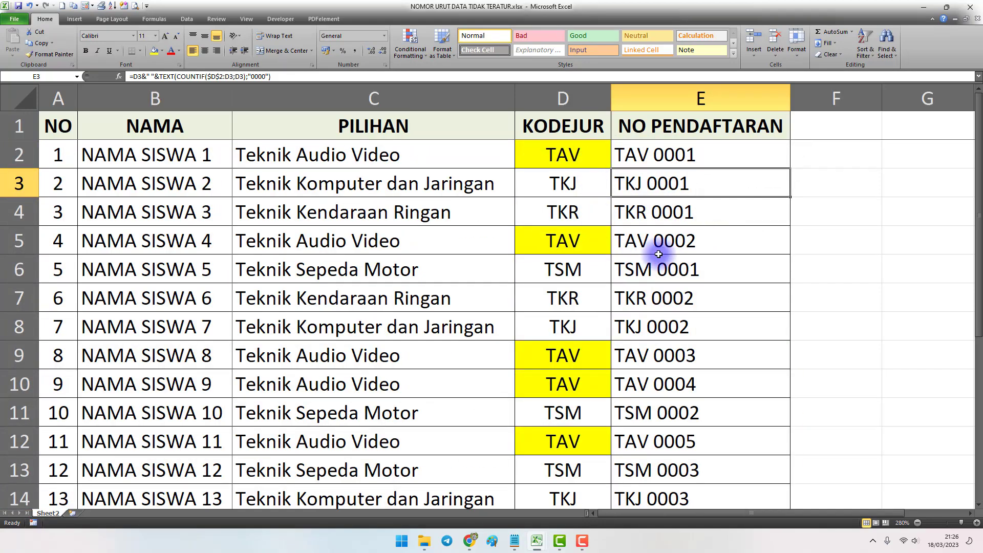
{"action": "left_click", "coordinate": [691, 265]}
{"action": "scroll", "coordinate": [706, 273], "scroll_direction": "down", "scroll_amount": 5}
{"action": "scroll", "coordinate": [705, 271], "scroll_direction": "up", "scroll_amount": 5}
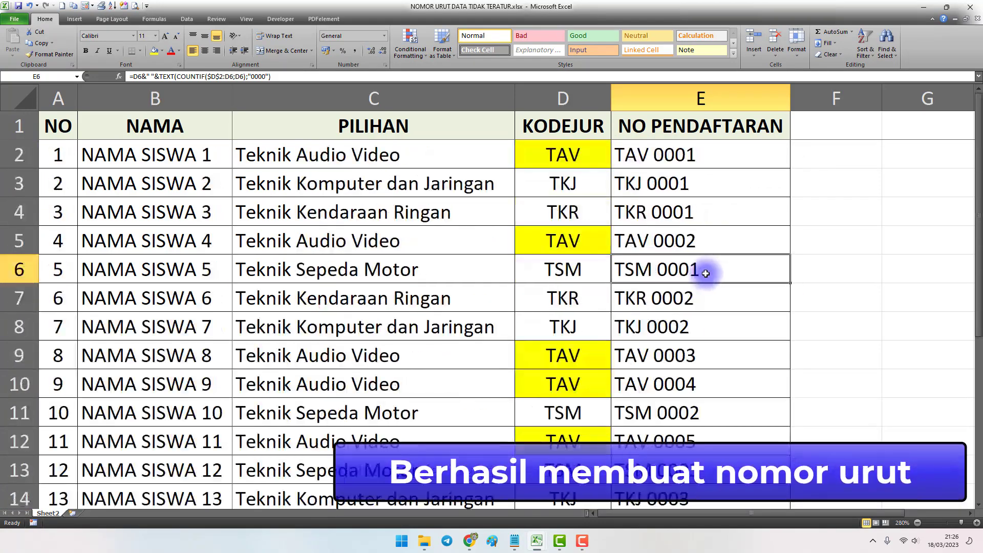
Step: Extend the student rows in columns A to C down to number 25 in row 26, then clear the names and majors in B22:C26
{"action": "scroll", "coordinate": [706, 272], "scroll_direction": "down", "scroll_amount": 5}
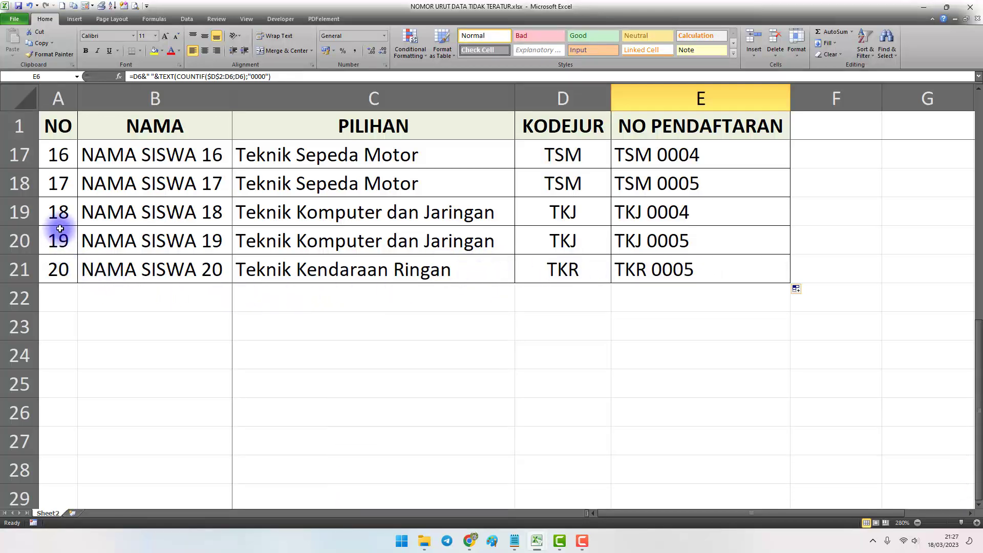
{"action": "left_click_drag", "start_coordinate": [55, 211], "coordinate": [60, 296]}
{"action": "left_click_drag", "start_coordinate": [57, 208], "coordinate": [512, 420]}
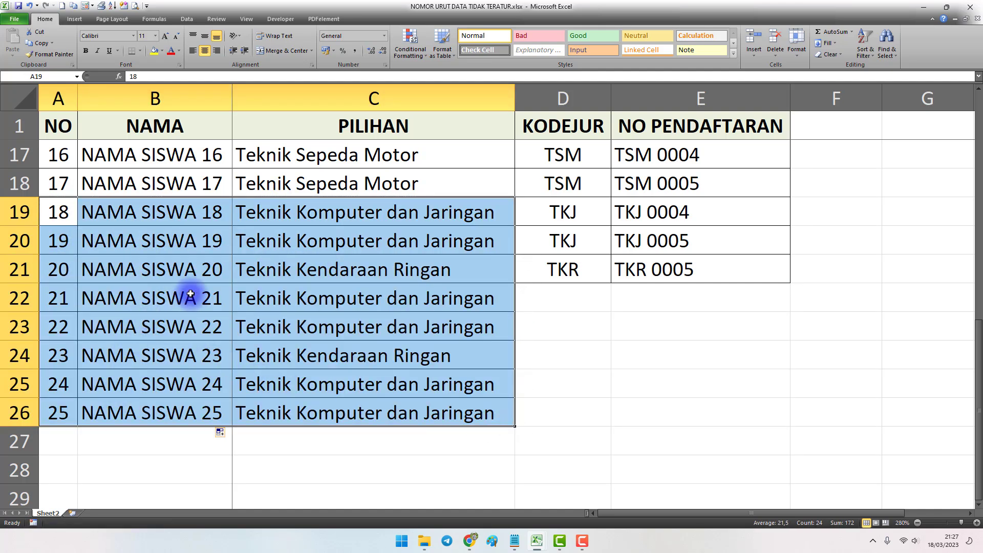
{"action": "left_click_drag", "start_coordinate": [191, 294], "coordinate": [321, 413]}
{"action": "key", "text": "Delete"}
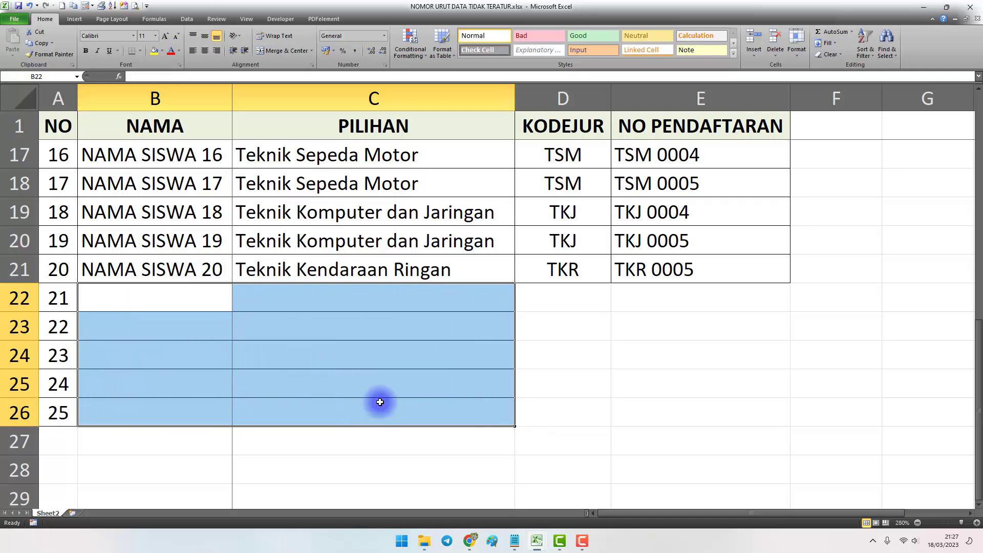
Step: Fill the registration number formula from E21 down to E26 and compare it with the empty name and major cells
{"action": "left_click", "coordinate": [673, 267]}
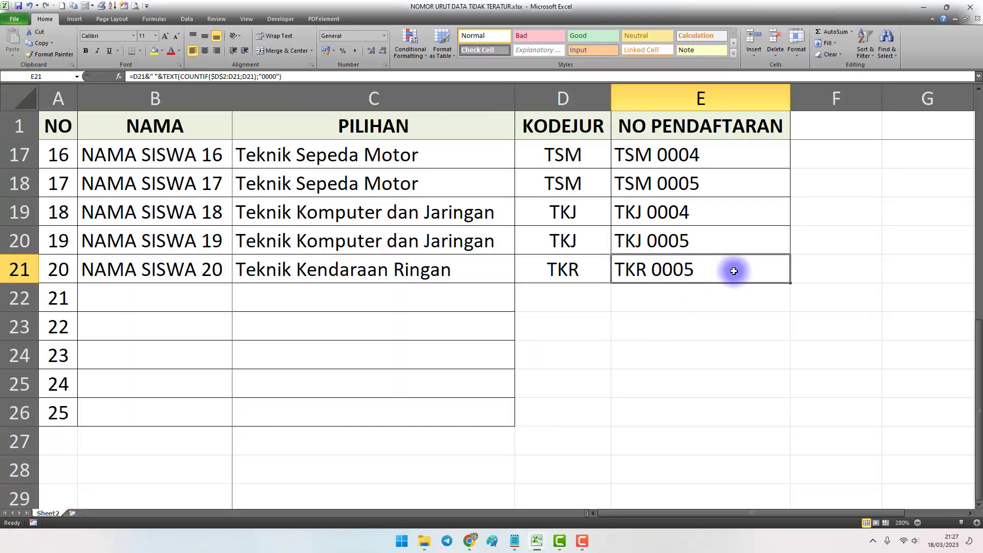
{"action": "left_click_drag", "start_coordinate": [790, 283], "coordinate": [794, 417]}
{"action": "left_click", "coordinate": [652, 298]}
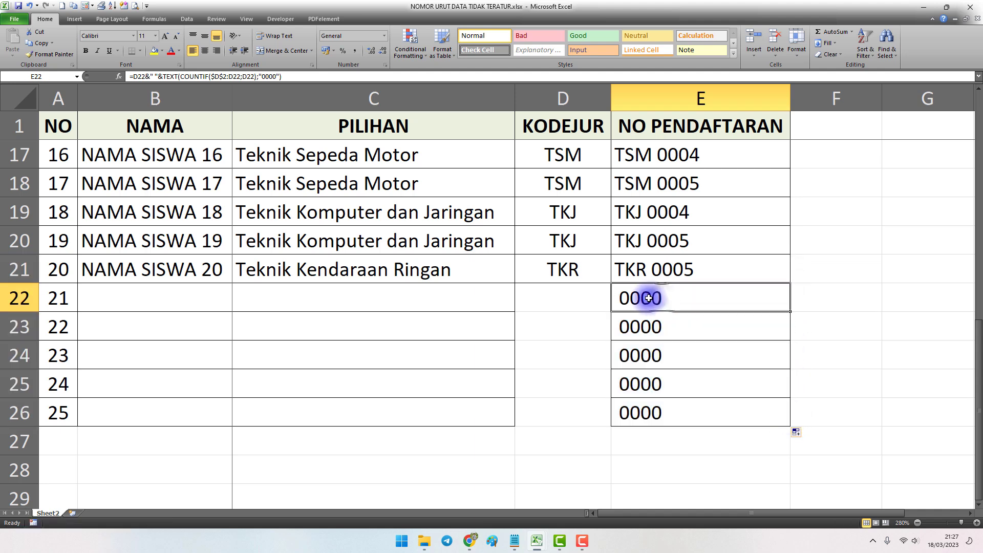
{"action": "left_click_drag", "start_coordinate": [246, 301], "coordinate": [316, 344]}
{"action": "left_click_drag", "start_coordinate": [186, 304], "coordinate": [340, 384]}
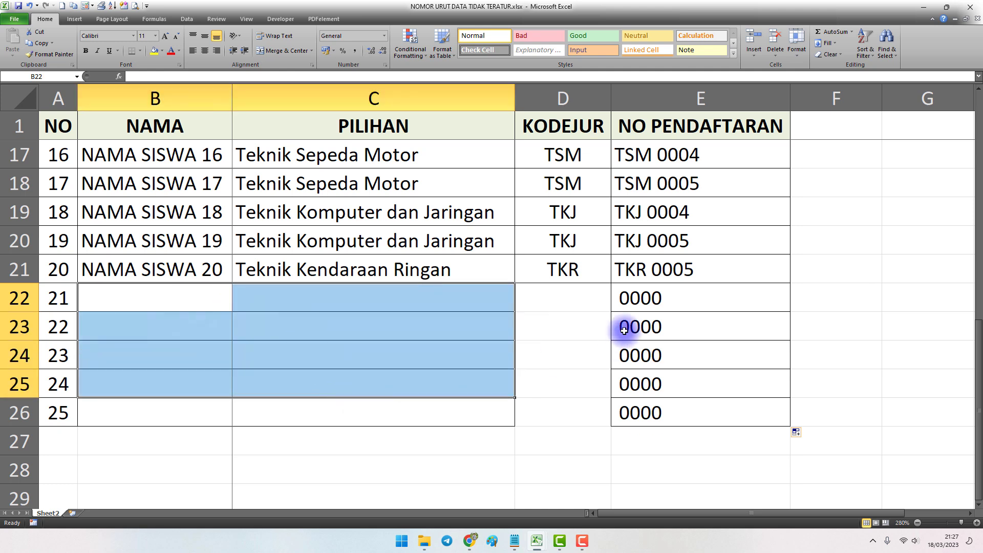
{"action": "left_click", "coordinate": [636, 297]}
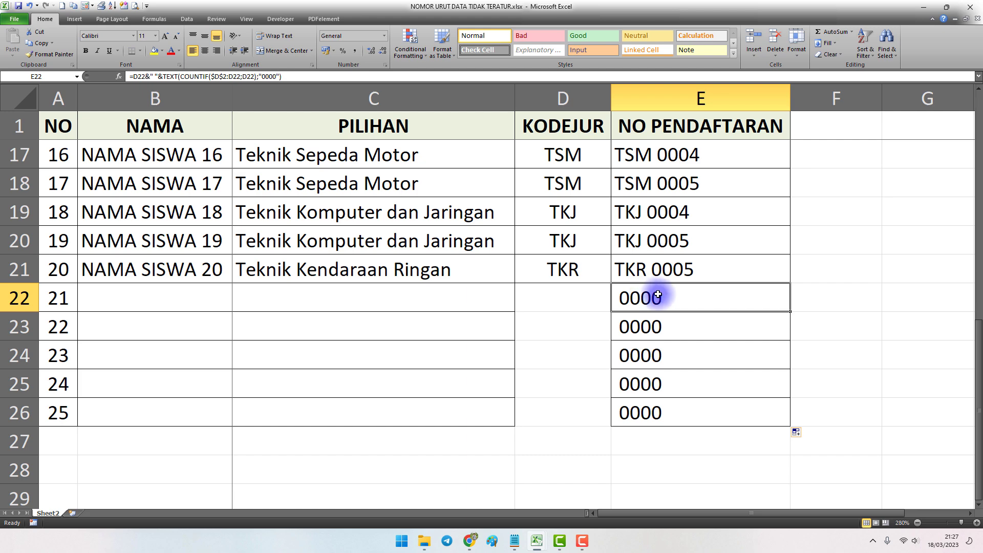
Step: Insert an IF function at the start of the E2 formula with the logical test B2=""
{"action": "scroll", "coordinate": [657, 287], "scroll_direction": "up", "scroll_amount": 5}
{"action": "scroll", "coordinate": [655, 277], "scroll_direction": "down", "scroll_amount": 6}
{"action": "scroll", "coordinate": [653, 261], "scroll_direction": "up", "scroll_amount": 6}
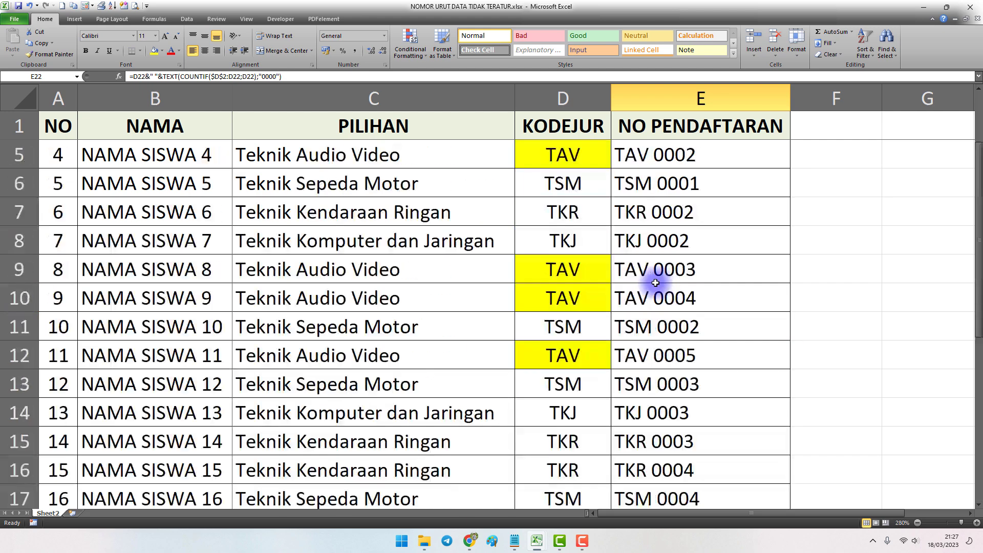
{"action": "left_click", "coordinate": [629, 154]}
{"action": "double_click", "coordinate": [636, 153]}
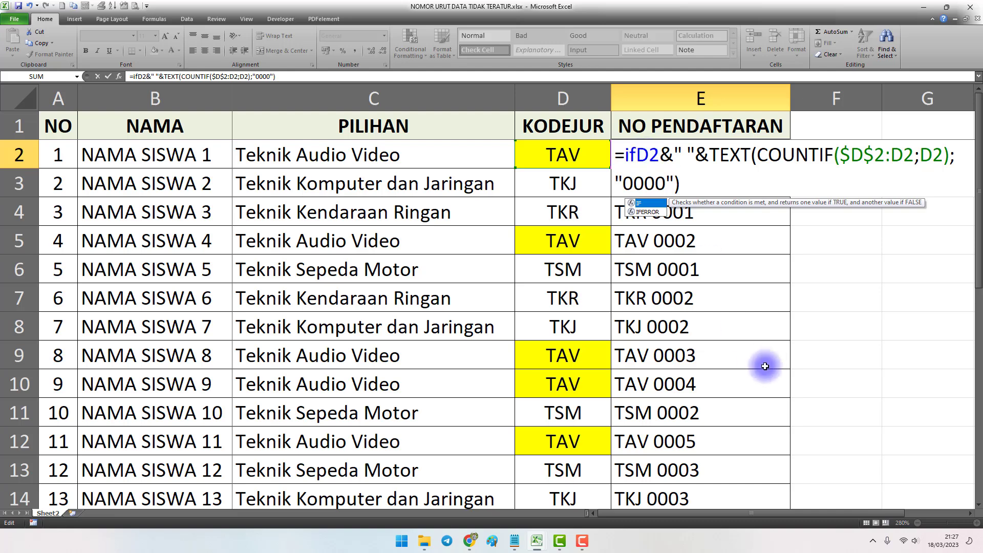
{"action": "type", "text": "("}
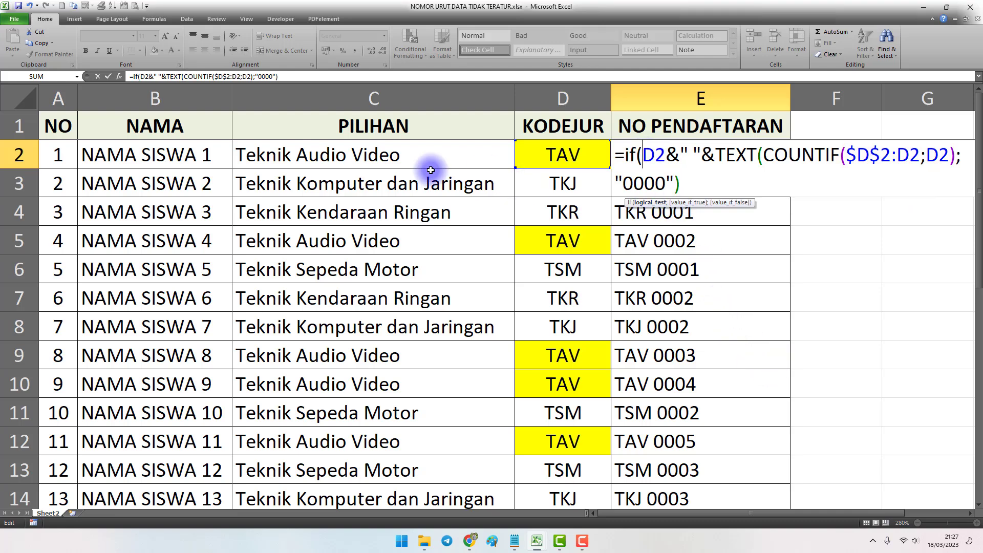
{"action": "left_click", "coordinate": [134, 156]}
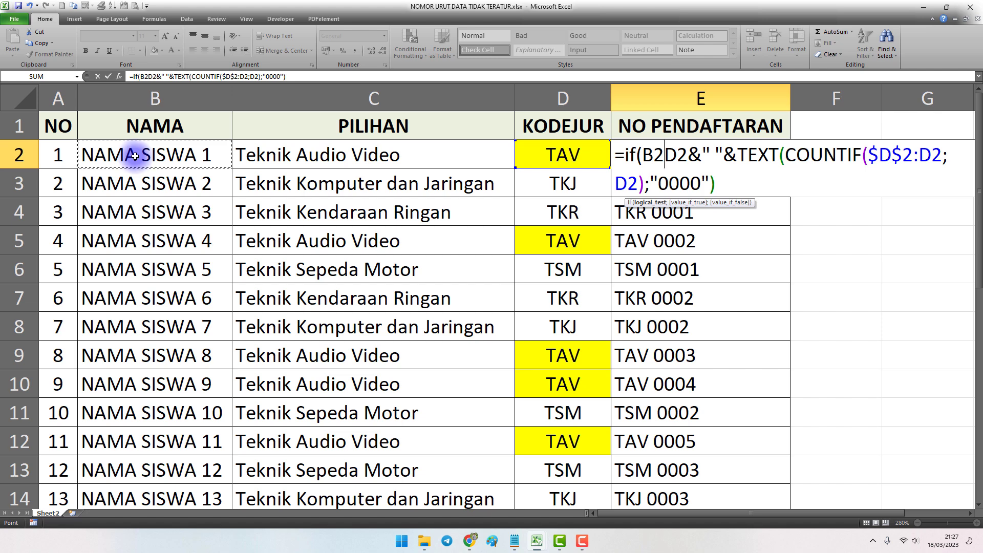
{"action": "type", "text": "="}
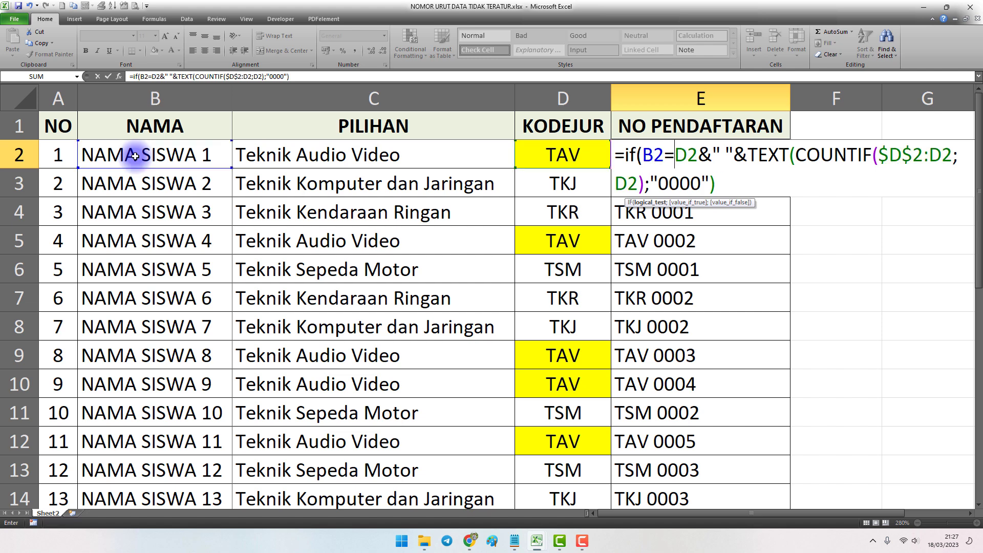
{"action": "type", "text": "\"\""}
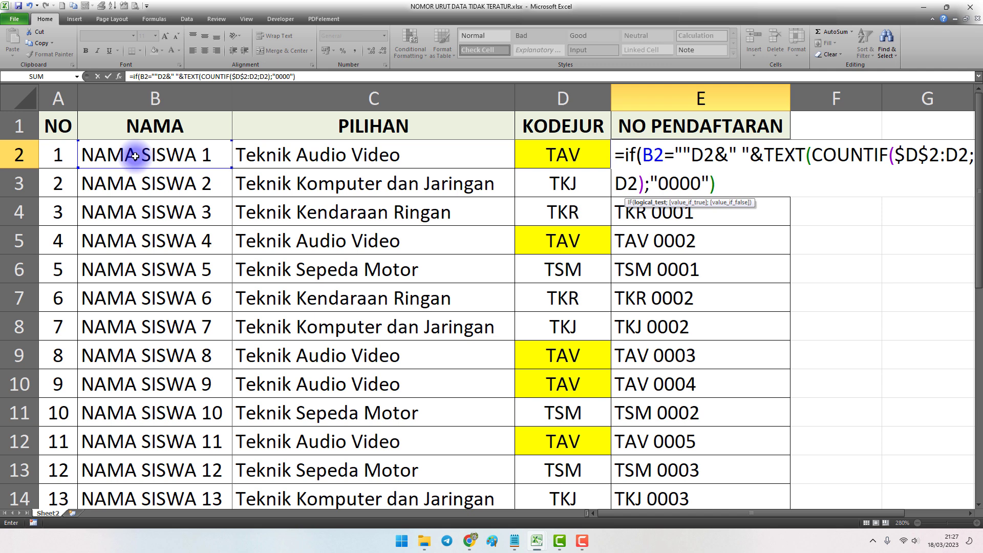
{"action": "type", "text": ";"}
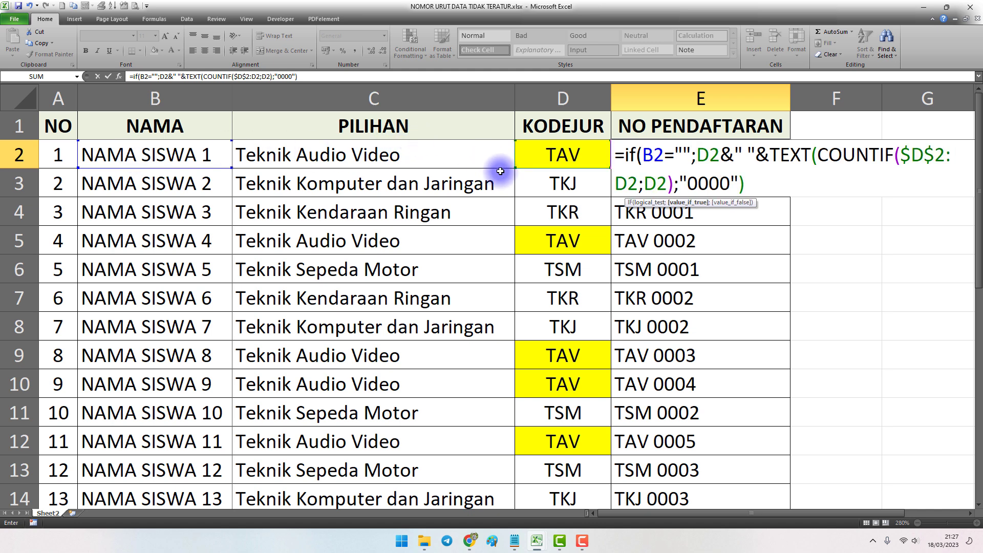
Step: Set the IF's true result in E2 to "", keep the existing code-and-number expression as the false result, and close the function
{"action": "left_click", "coordinate": [698, 163]}
{"action": "type", "text": "\"\""}
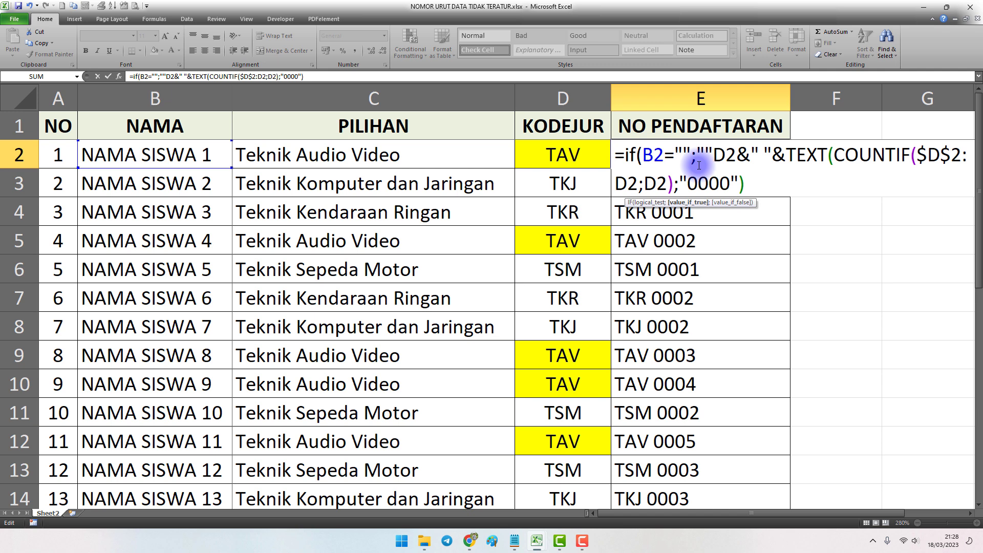
{"action": "type", "text": ";"}
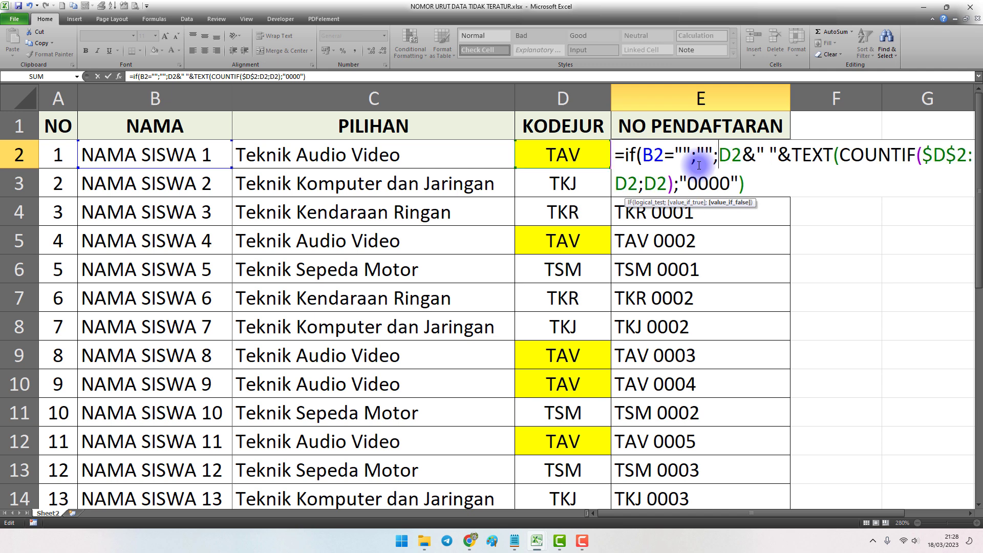
{"action": "left_click_drag", "start_coordinate": [719, 155], "coordinate": [765, 183]}
{"action": "left_click", "coordinate": [758, 186]}
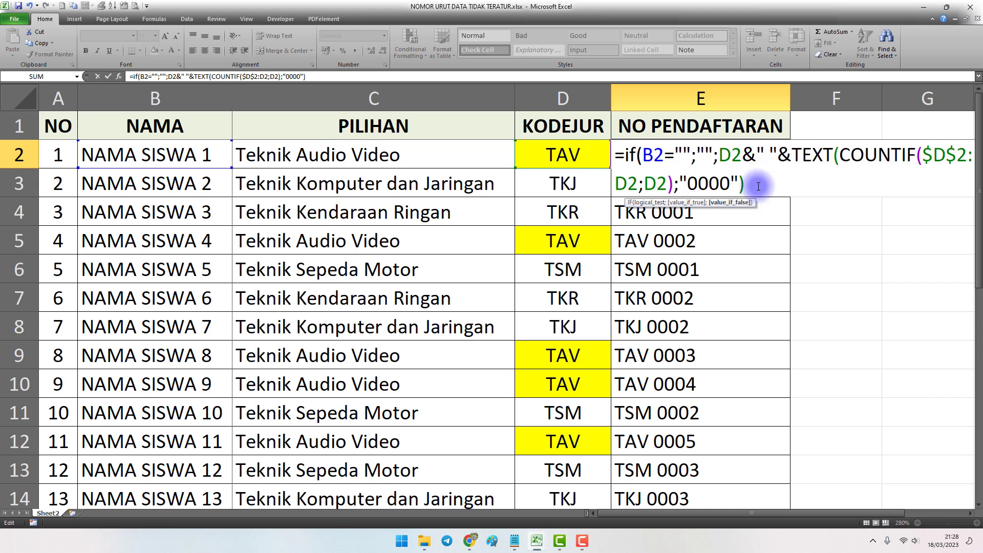
{"action": "type", "text": ")"}
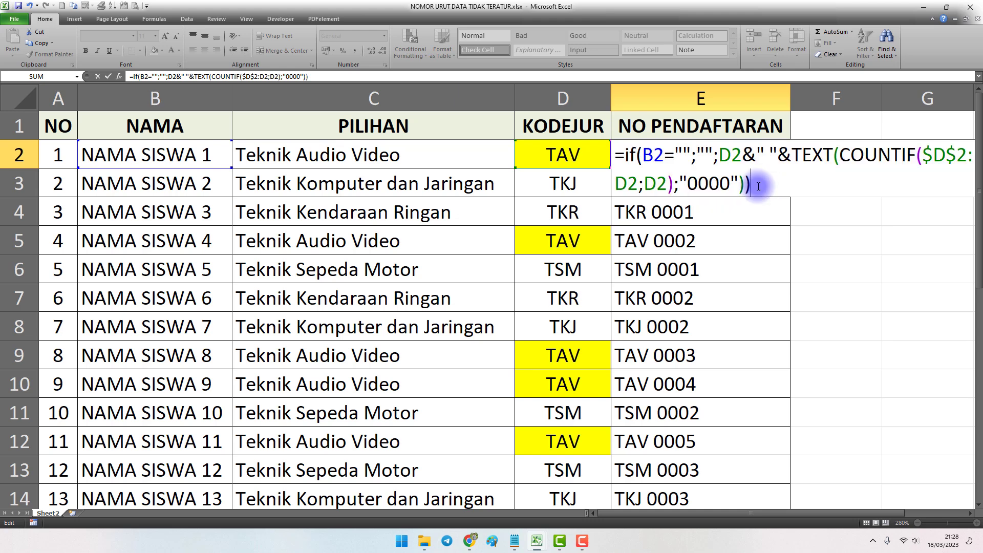
{"action": "key", "text": "ctrl+Return"}
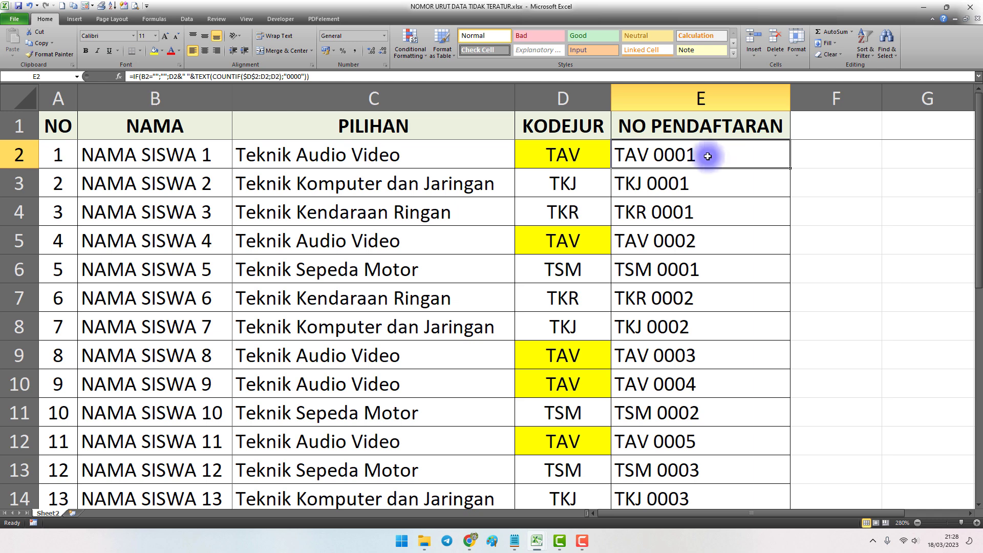
Step: Fill the IF formula from E2 down to E26 and check the formula in the empty row's cell E22
{"action": "double_click", "coordinate": [788, 168]}
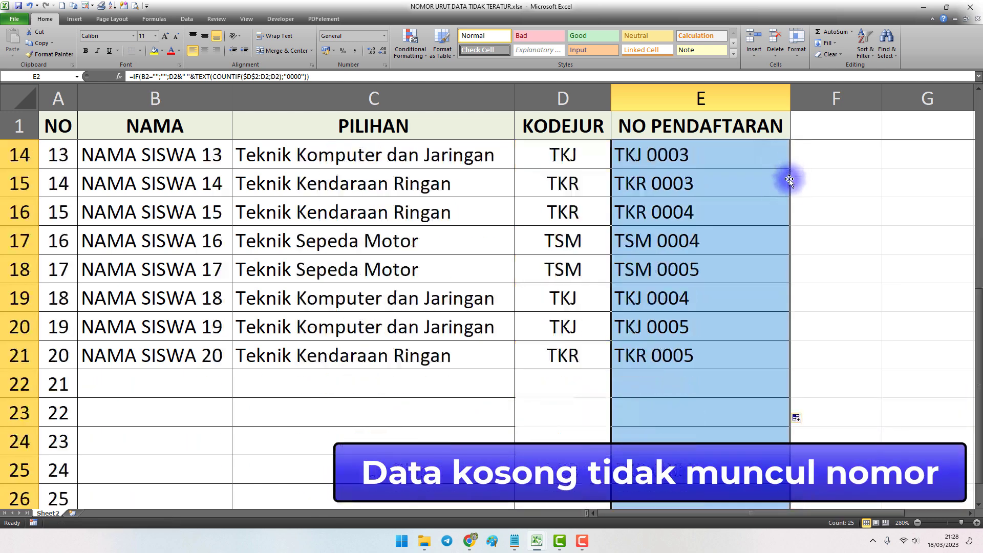
{"action": "scroll", "coordinate": [789, 180], "scroll_direction": "down", "scroll_amount": 2}
{"action": "left_click", "coordinate": [680, 215]}
{"action": "double_click", "coordinate": [688, 217]}
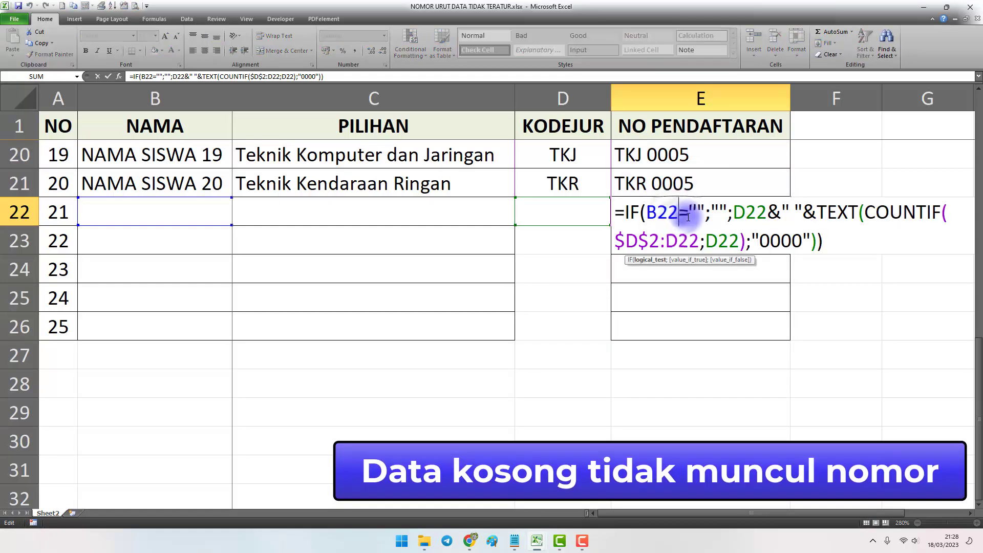
{"action": "key", "text": "Escape"}
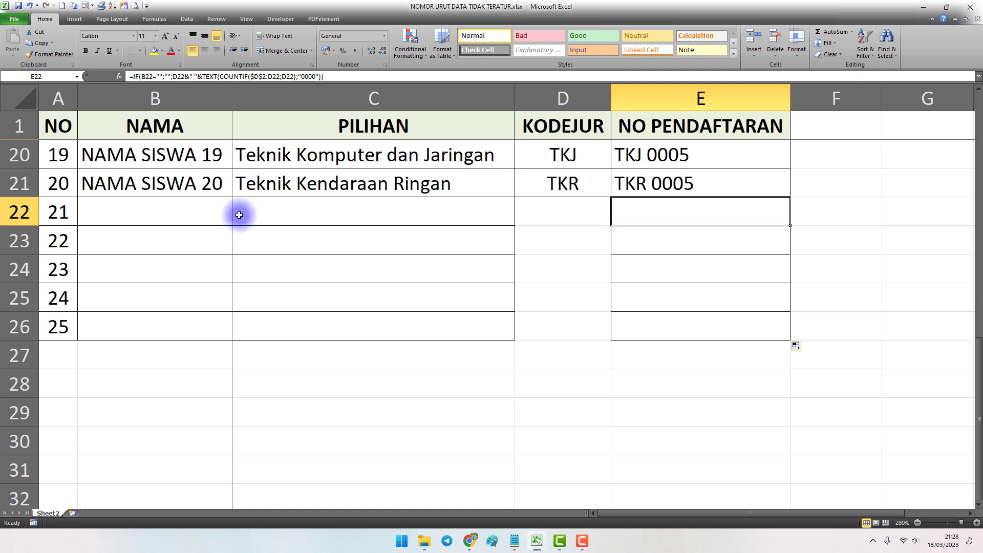
Step: Apply All Borders to the empty student rows in B22:E26
{"action": "left_click_drag", "start_coordinate": [149, 211], "coordinate": [665, 327]}
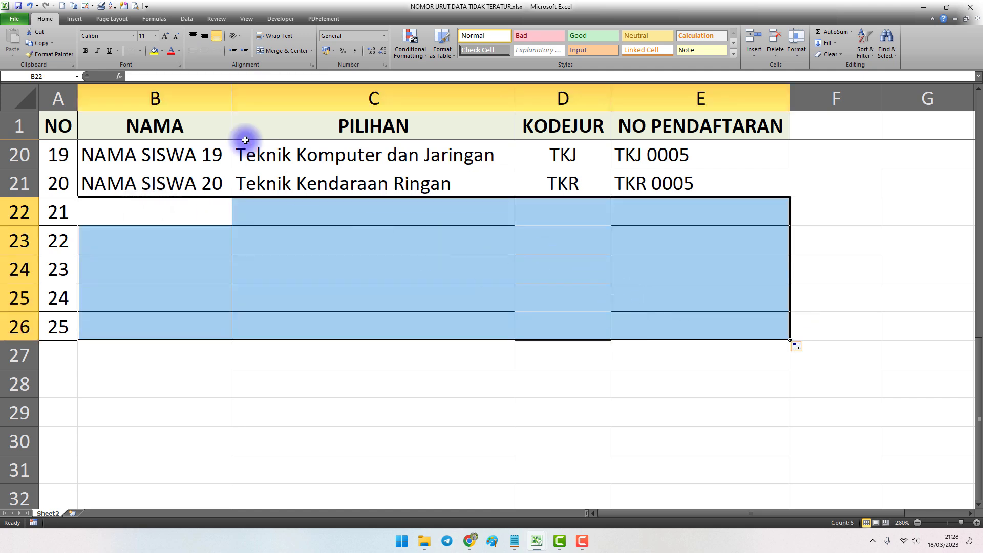
{"action": "left_click", "coordinate": [140, 50]}
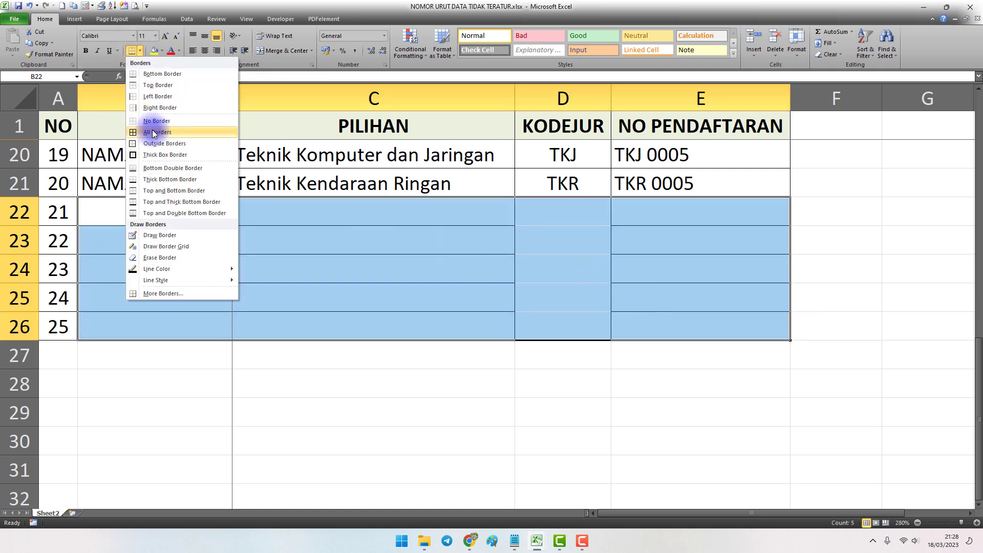
{"action": "left_click", "coordinate": [154, 132]}
{"action": "scroll", "coordinate": [555, 206], "scroll_direction": "up", "scroll_amount": 6}
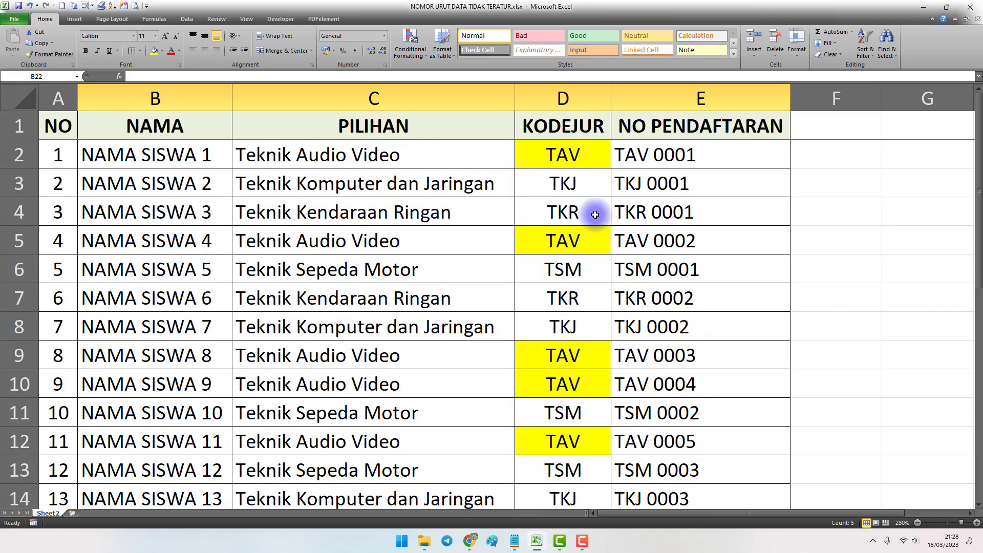
{"action": "left_click", "coordinate": [419, 151]}
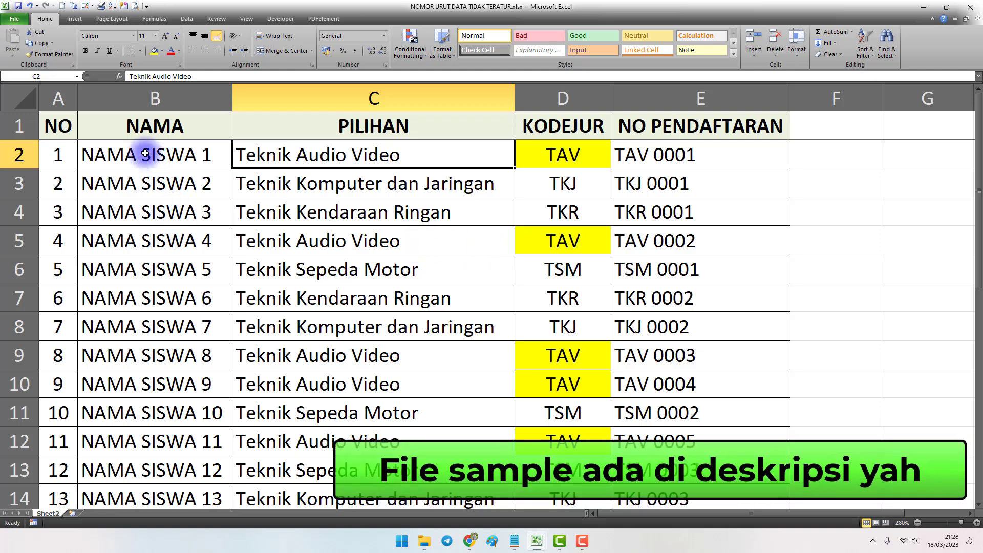
{"action": "left_click_drag", "start_coordinate": [64, 127], "coordinate": [627, 125]}
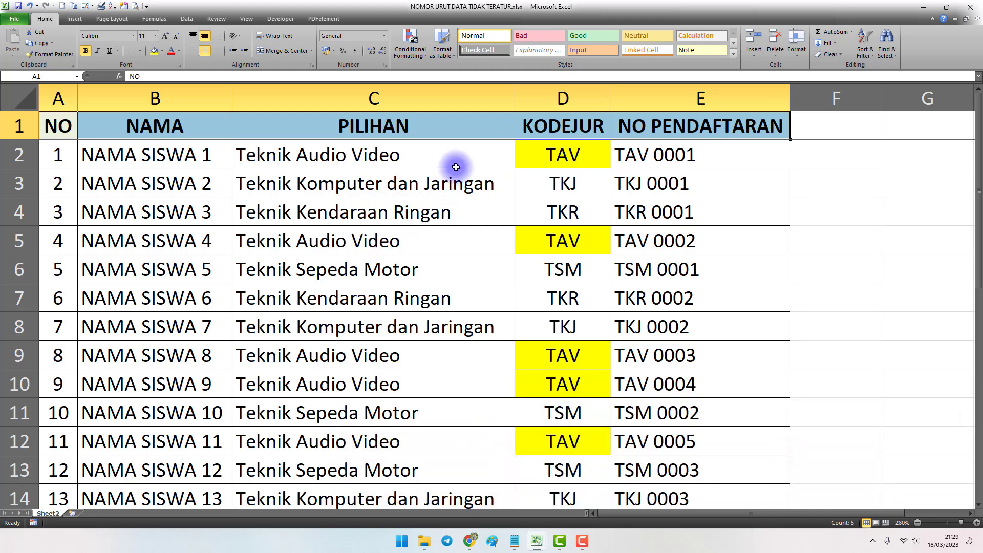
{"action": "left_click", "coordinate": [499, 117]}
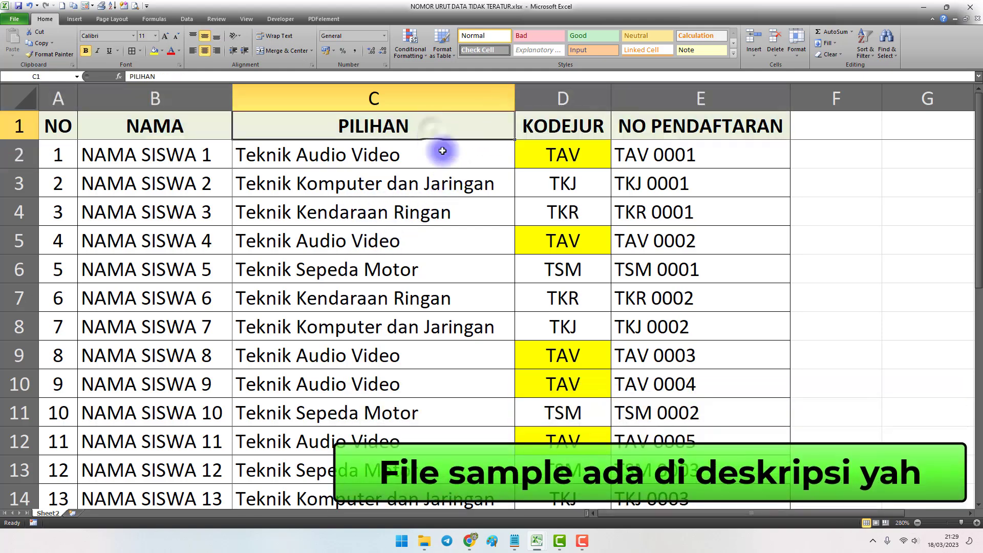